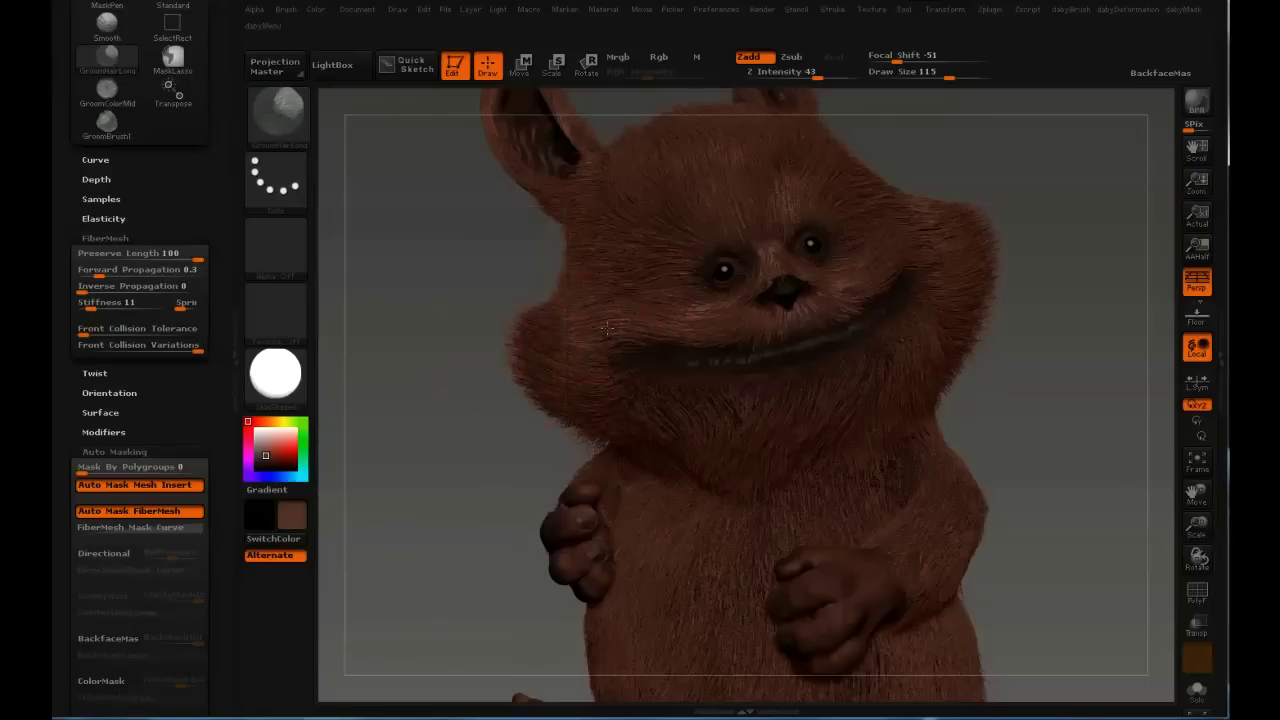
Assign BasicMaterial to the furry creature and run a BPR render of the whole figure.
click(280, 367)
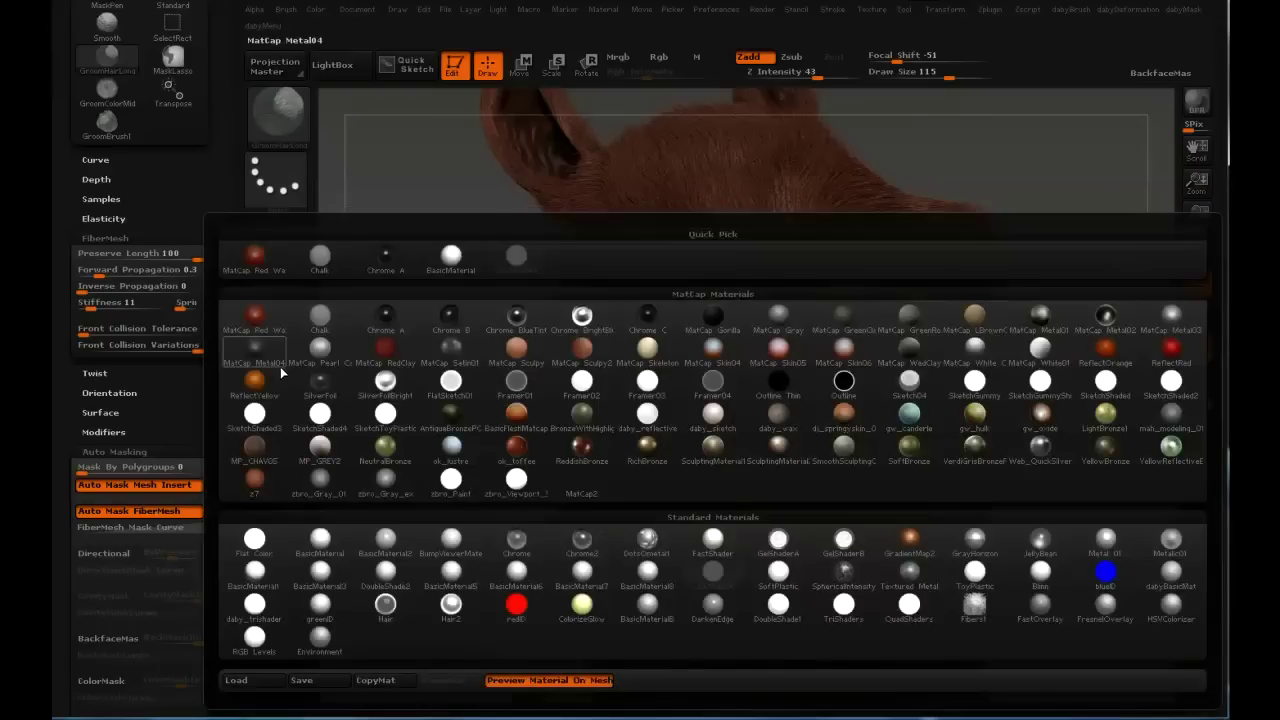
click(320, 545)
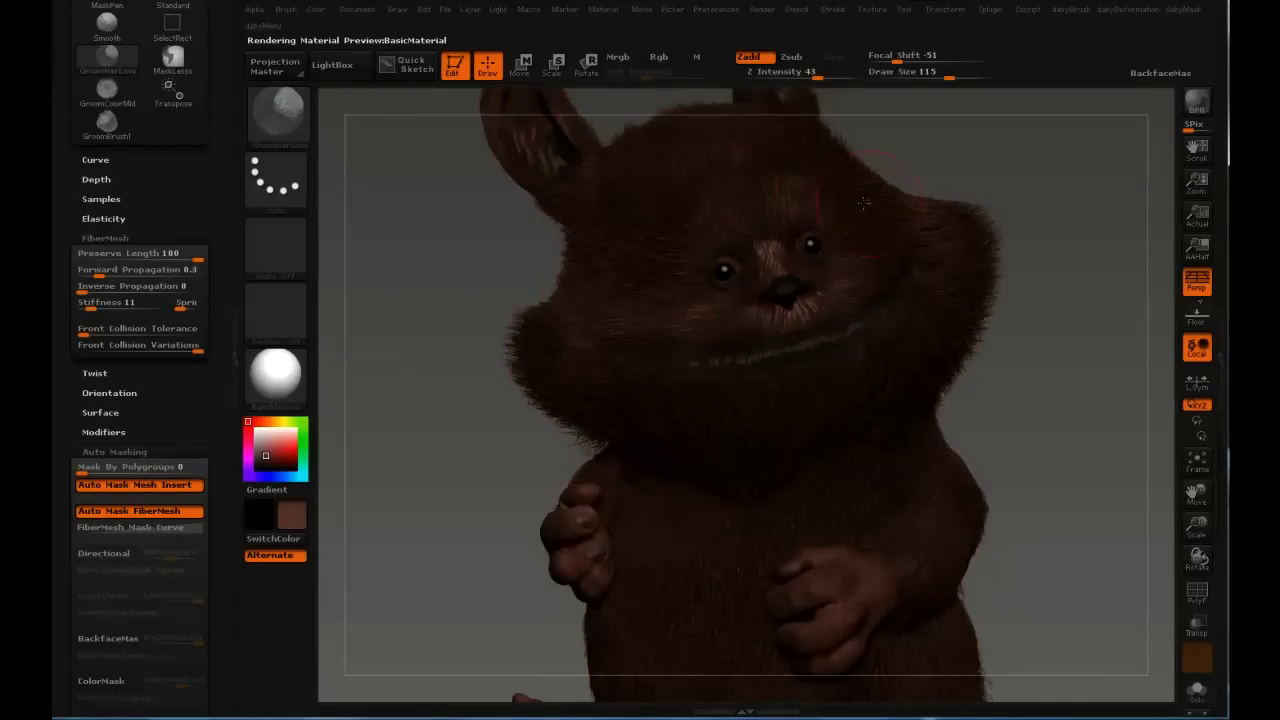
drag(1033, 361, 988, 296)
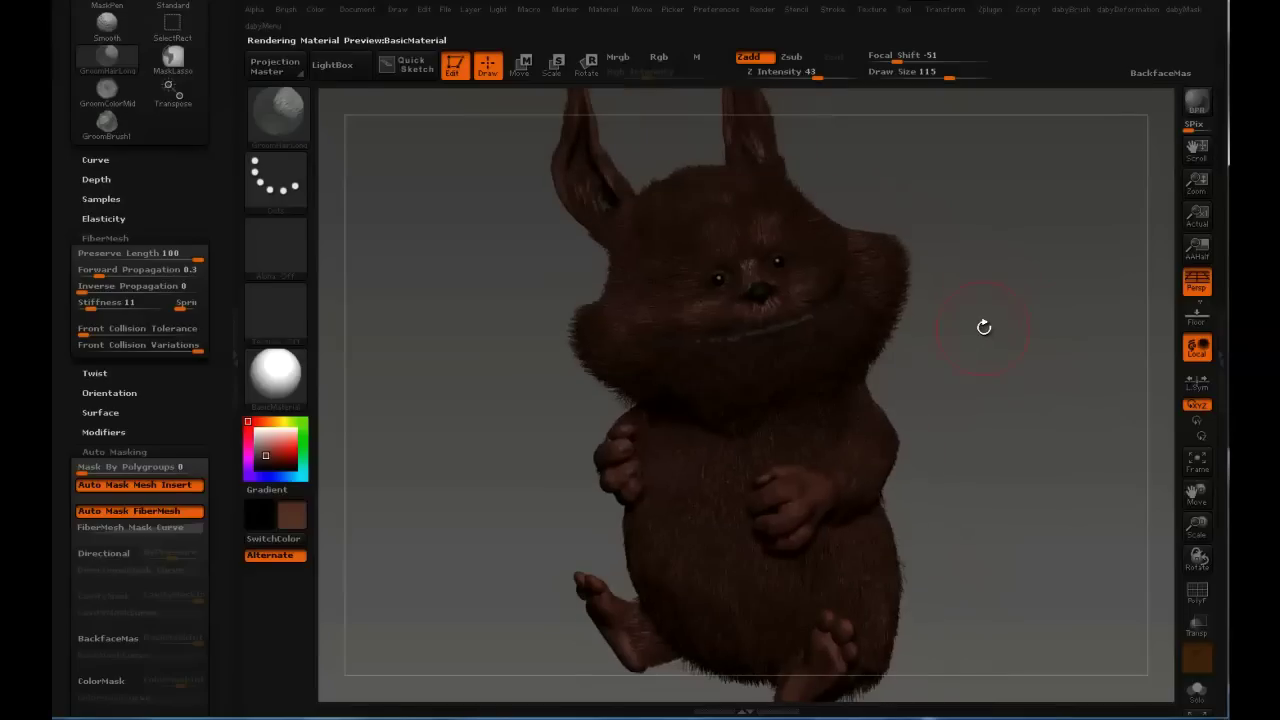
key(shift+r)
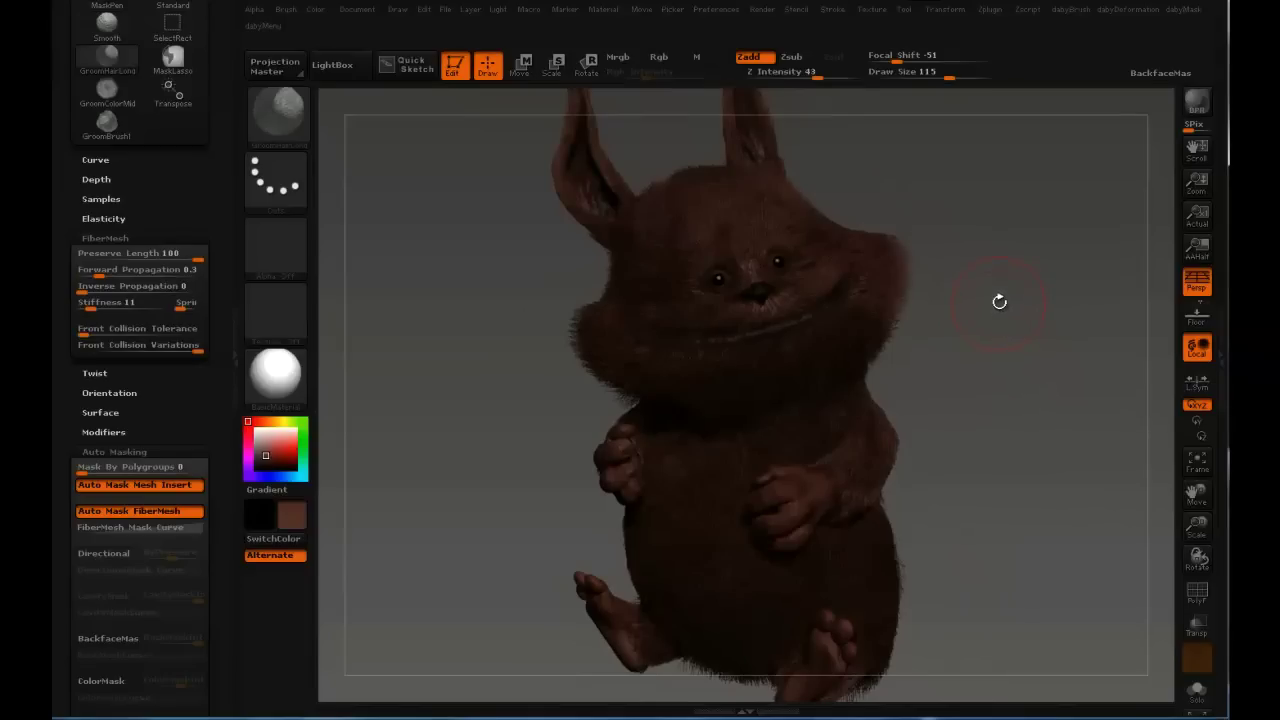
Set the BPR shadow resolution to 2048 and the shadow blur to 2, and render the creature again.
click(763, 10)
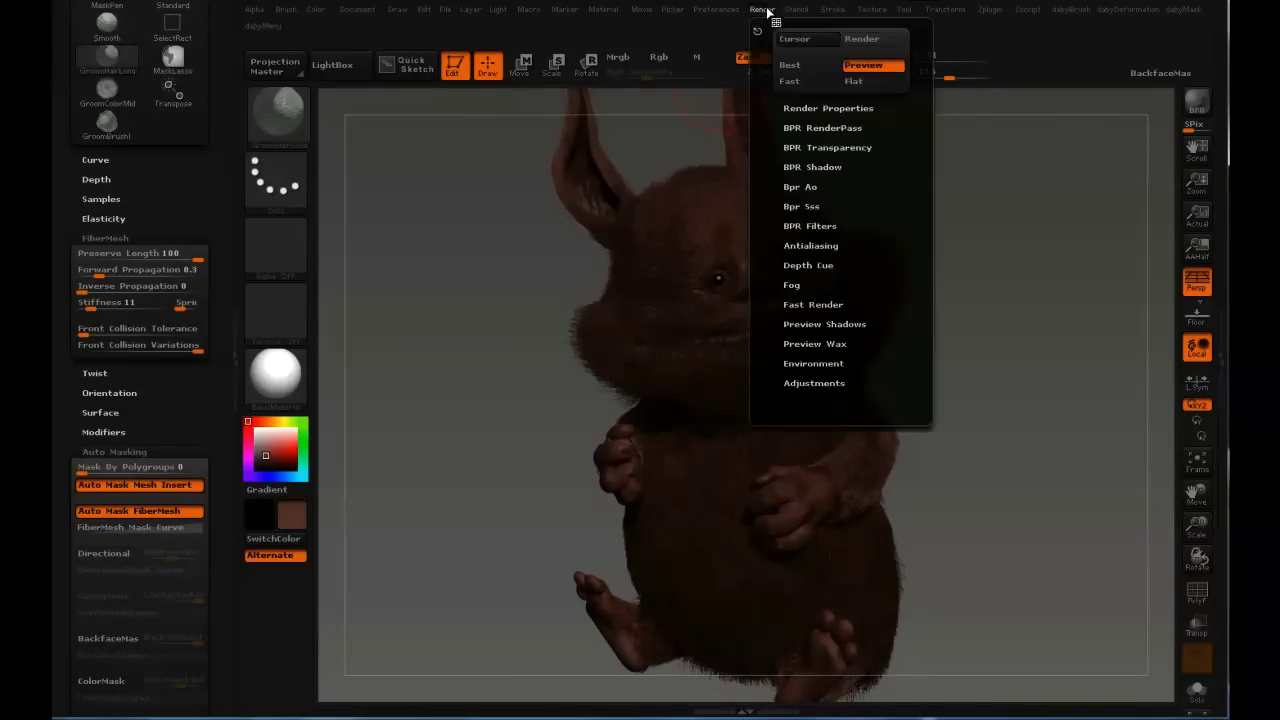
click(822, 166)
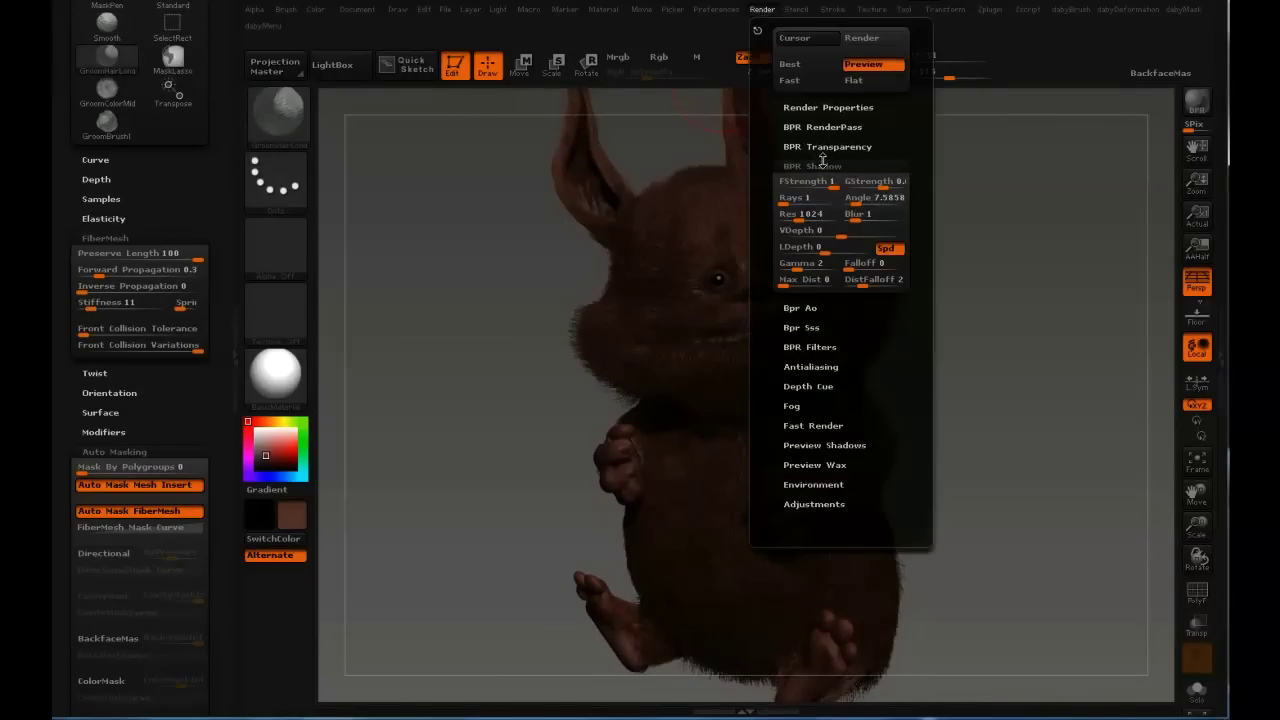
click(800, 218)
text(2048)
drag(858, 219, 864, 220)
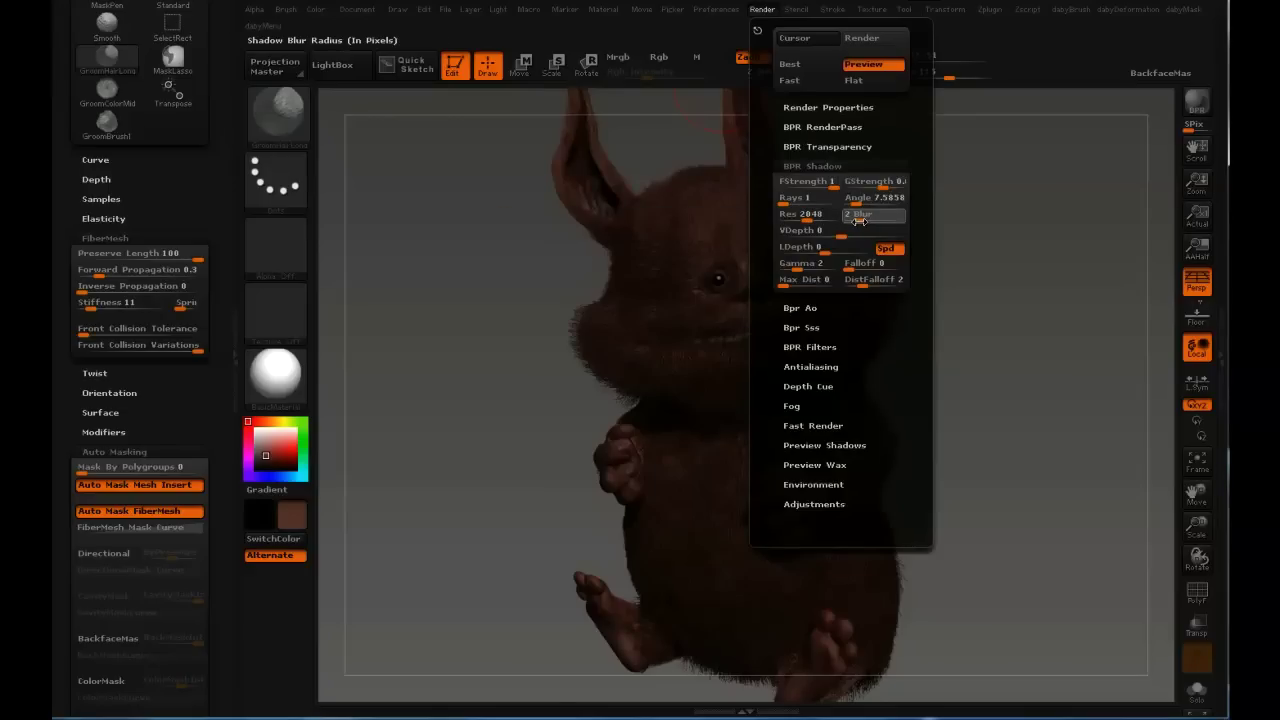
key(Return)
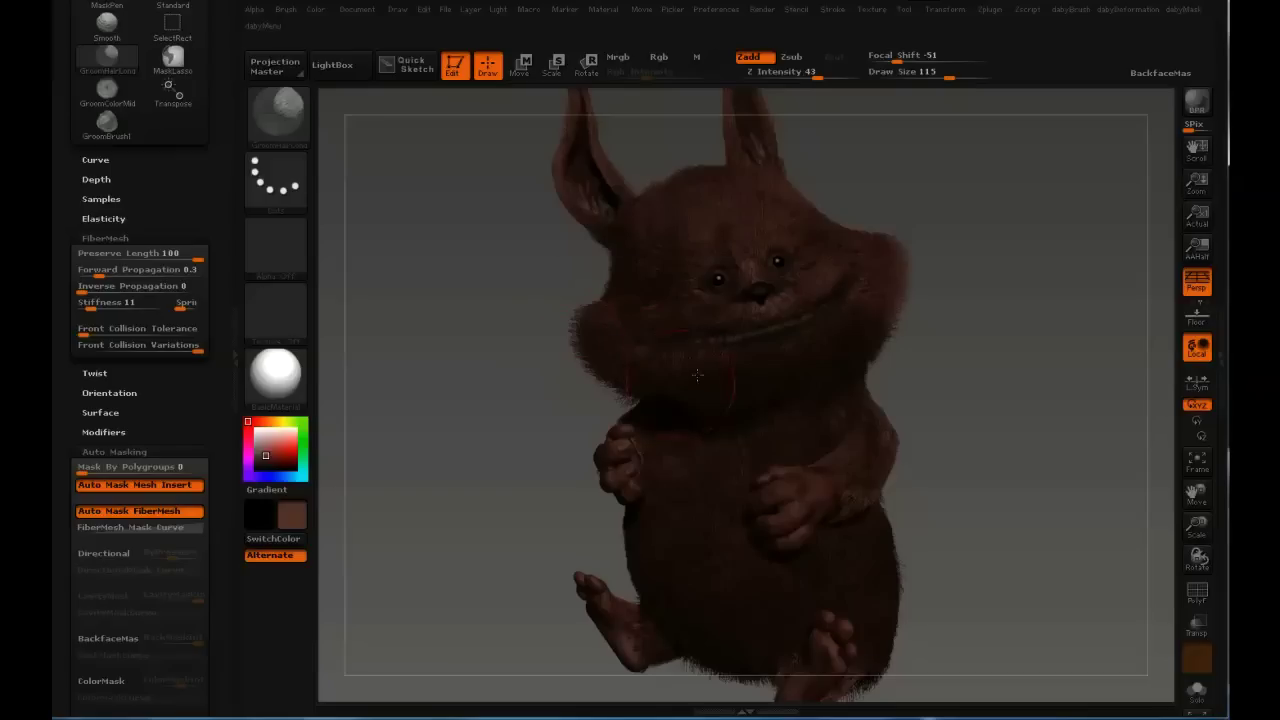
key(shift)
key(ctrl+shift+r)
Select the GroomLengthen brush for working on the creature's fur.
key(b)
key(g)
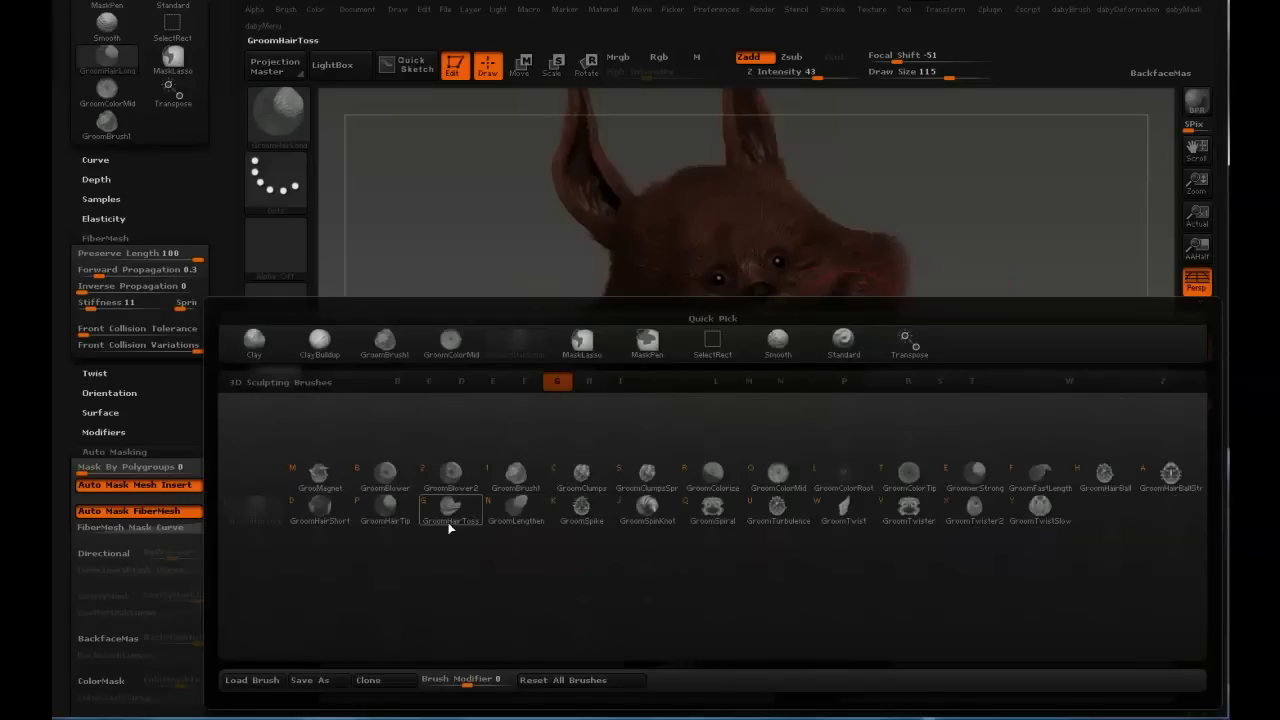
mouse_move(523, 515)
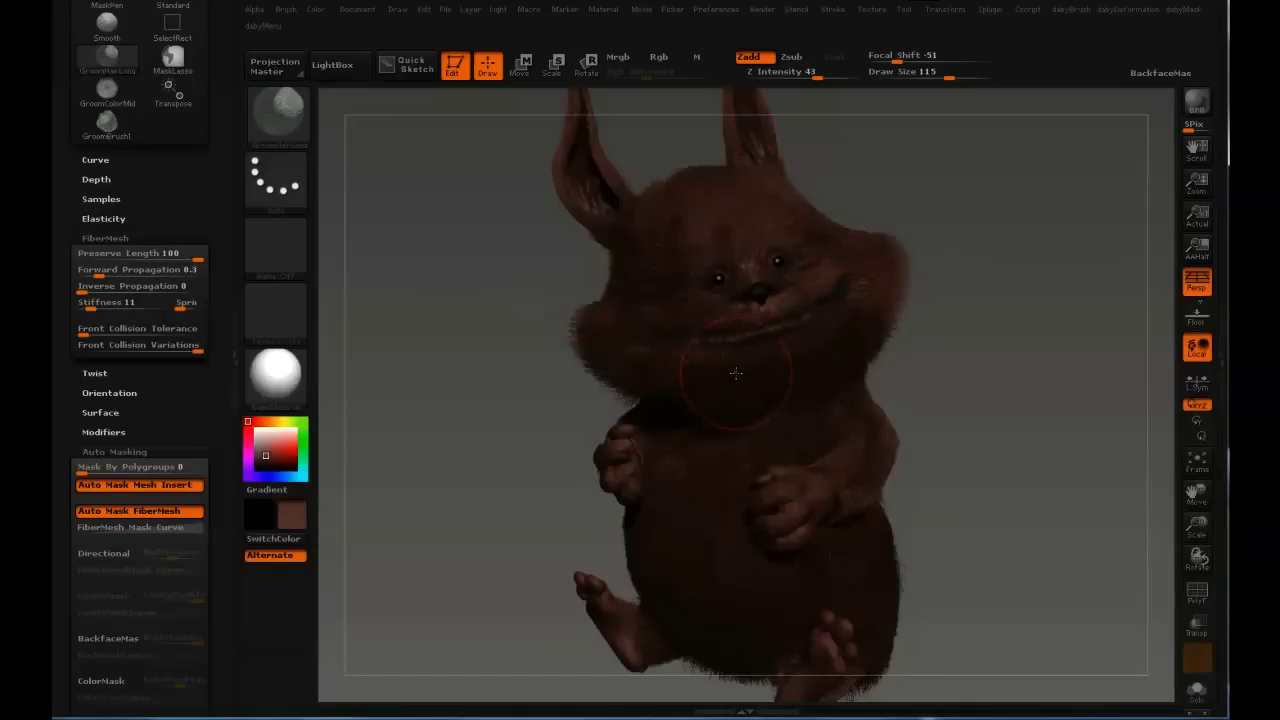
key(b)
key(g)
key(l)
key(])
drag(959, 90, 941, 97)
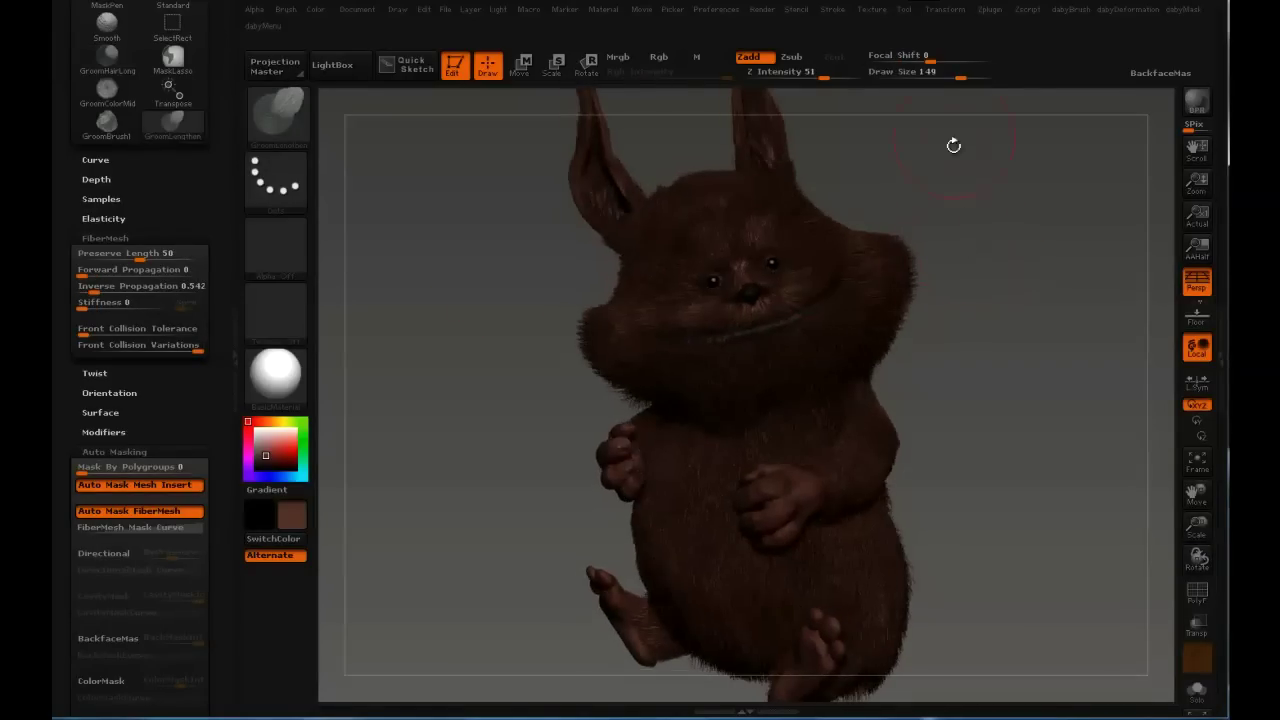
Try lengthening the fur on one of the creature's cheeks with a draw size of 256.
key(s)
mouse_move(923, 263)
mouse_down()
mouse_move(948, 262)
mouse_move(909, 269)
mouse_up()
key(s)
key(ctrl)
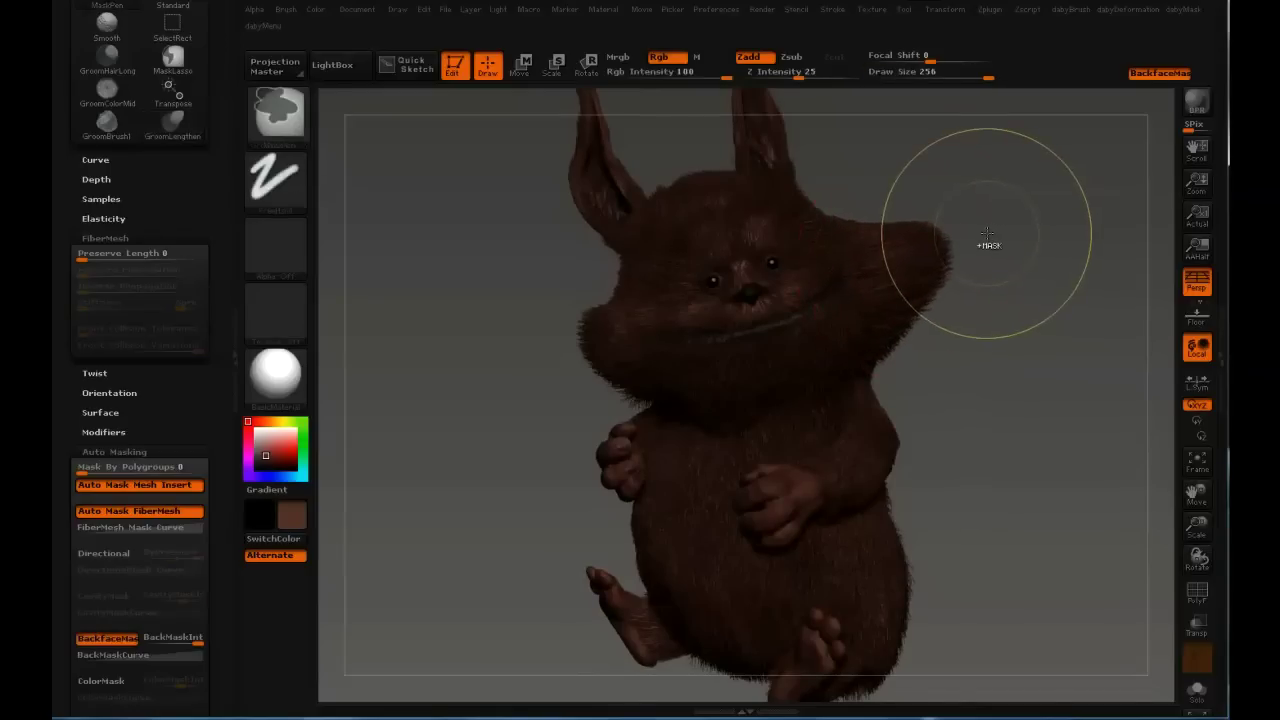
Lengthen the fur on both cheeks into outward-pointing tufts, using draw sizes between about 115 and 157.
key(s)
mouse_move(938, 259)
mouse_down()
mouse_move(918, 265)
mouse_move(948, 234)
mouse_up()
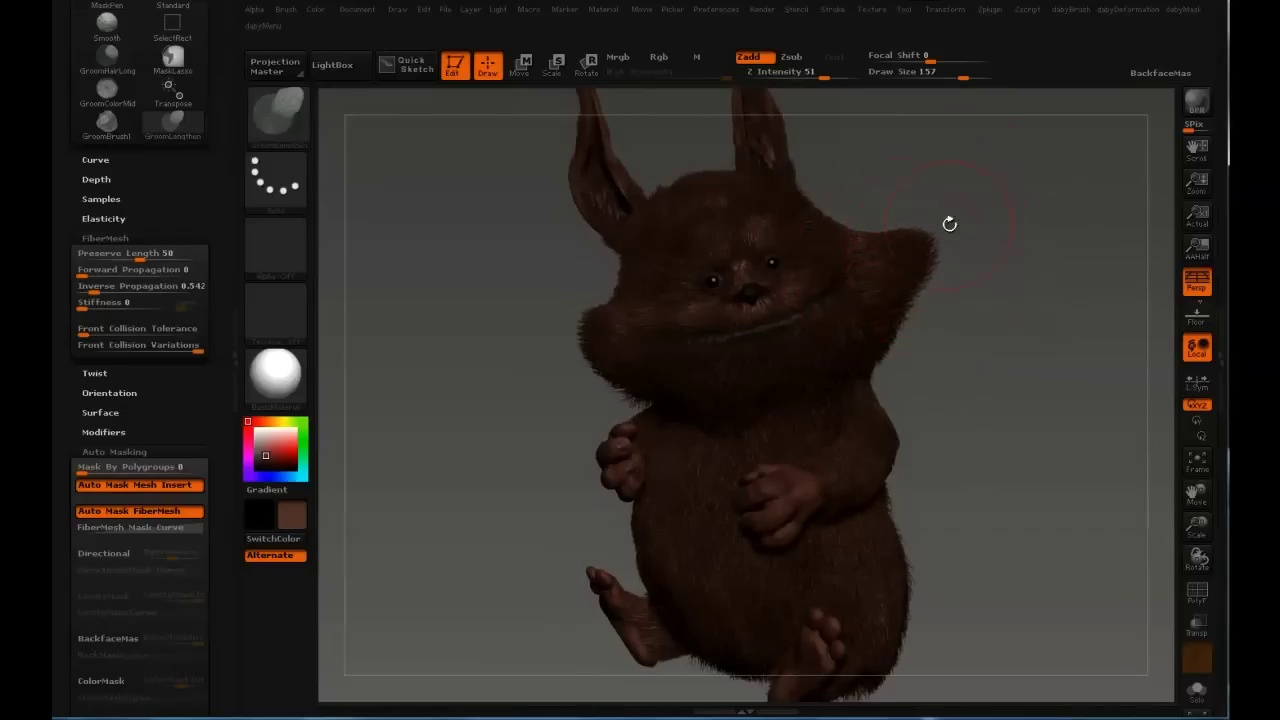
drag(588, 341, 537, 322)
key(s)
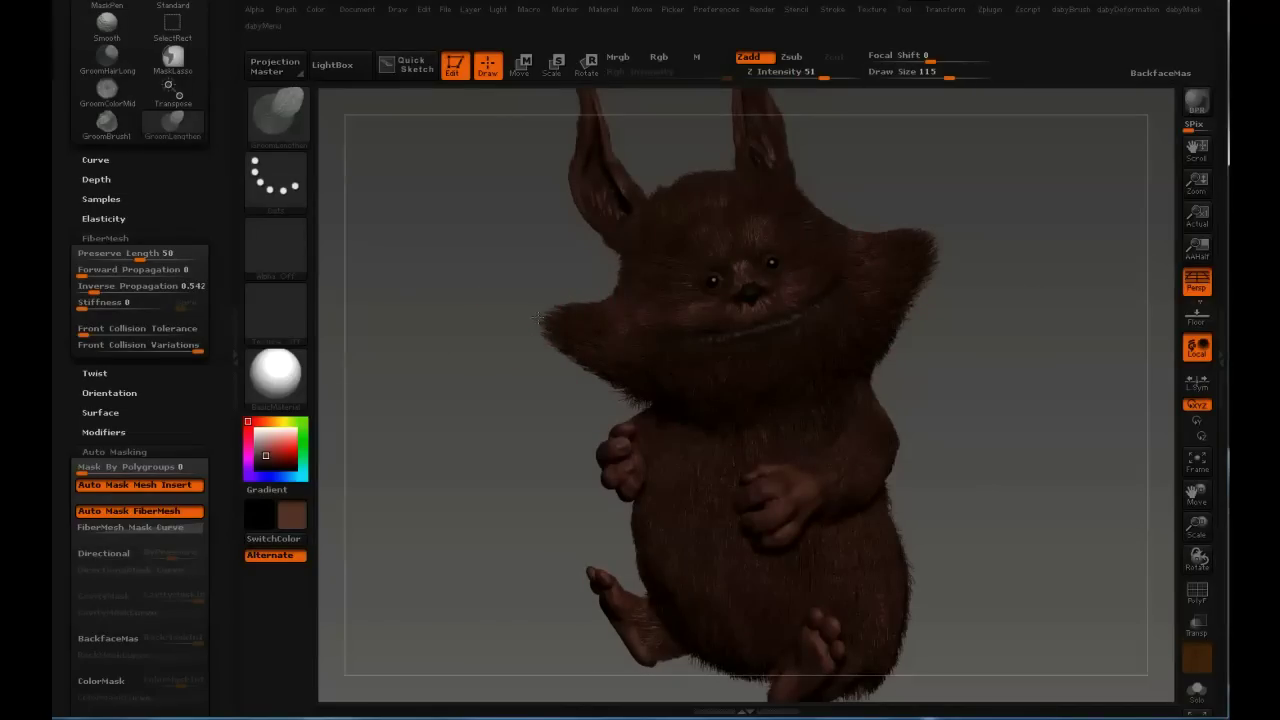
key(s)
mouse_move(577, 314)
mouse_down()
mouse_move(568, 332)
mouse_move(582, 334)
mouse_move(571, 319)
mouse_up()
key(s)
key(s)
drag(897, 192, 662, 233)
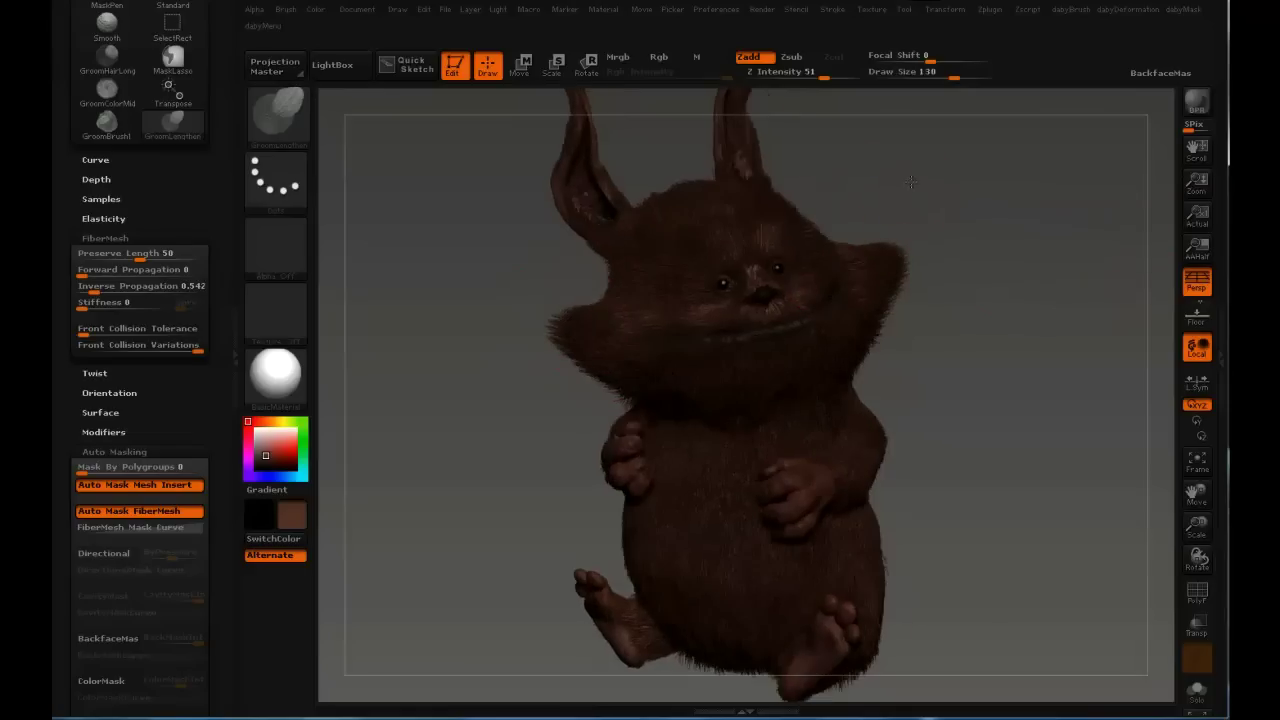
Reduce the GroomLengthen brush's draw size to 97.
mouse_move(710, 251)
right_down()
mouse_move(732, 250)
mouse_move(720, 256)
mouse_move(784, 541)
mouse_move(782, 503)
mouse_move(810, 474)
mouse_move(814, 241)
right_up()
right_drag(742, 399, 907, 316)
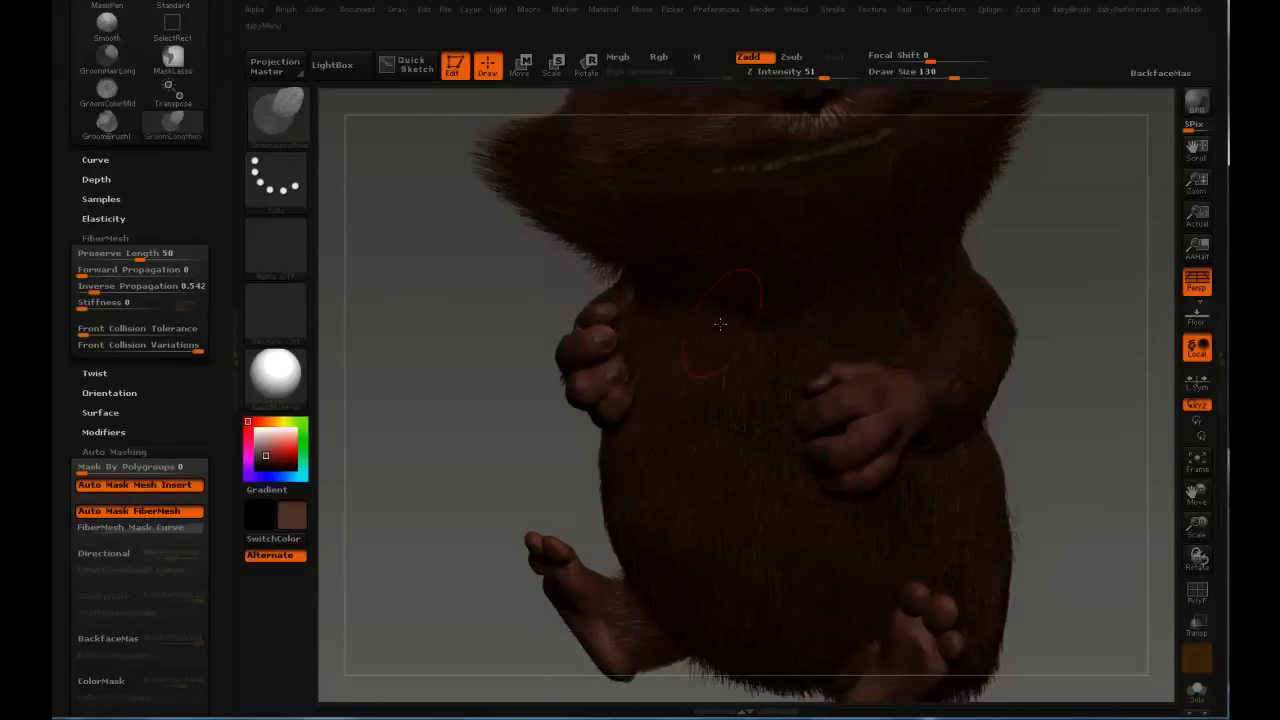
right_drag(730, 282, 693, 350)
right_drag(653, 277, 598, 210)
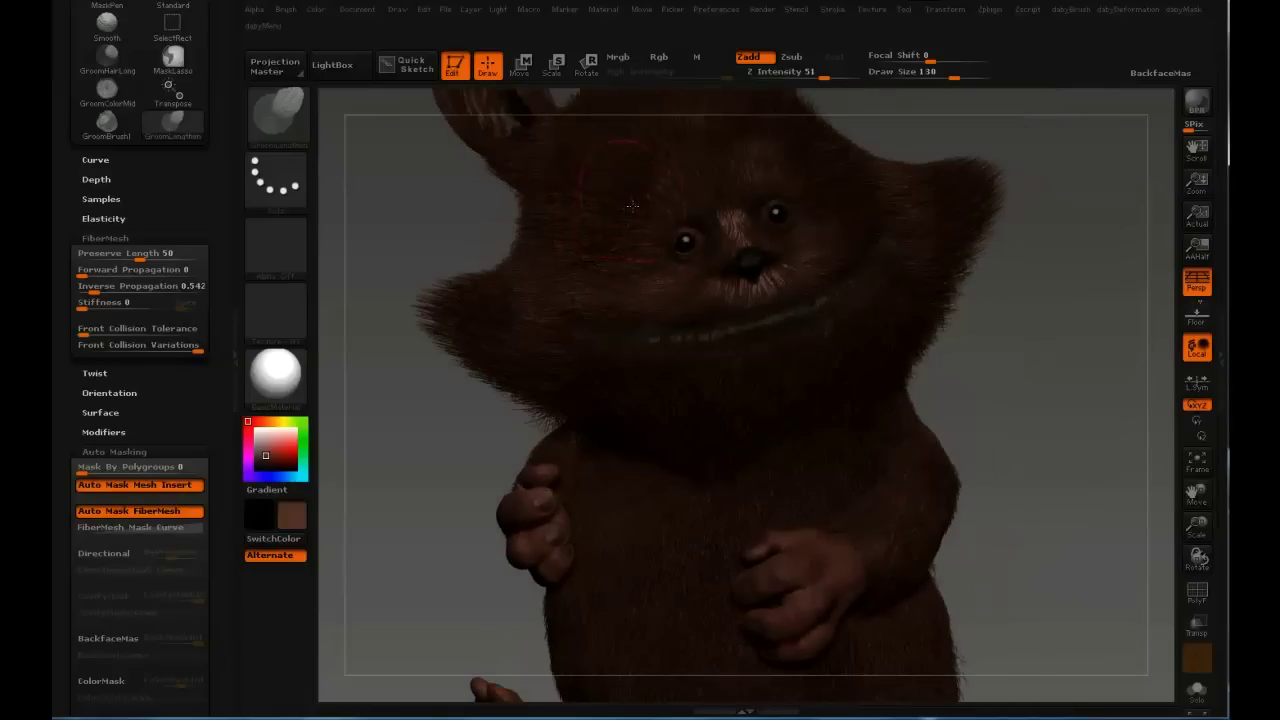
key(bracketright)
key(s)
click(445, 229)
Clone the MaskPen brush to get a separate masking brush that can be customized.
key(ctrl)
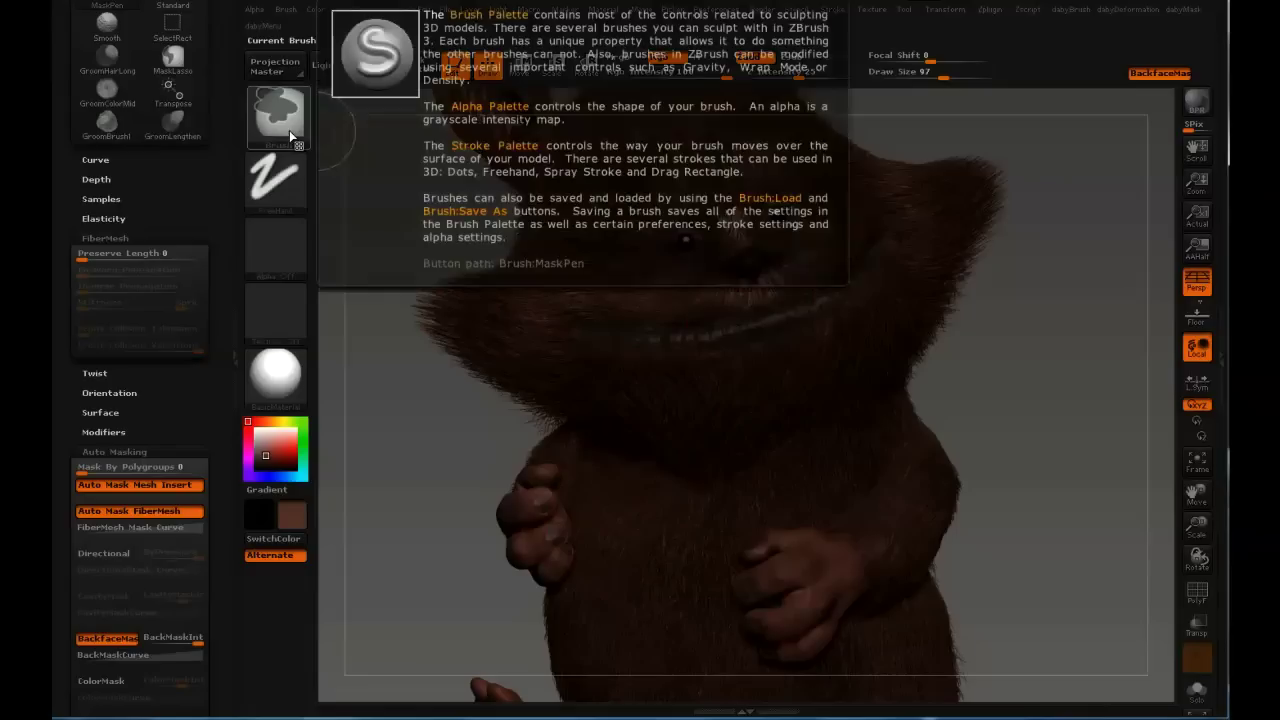
click(285, 10)
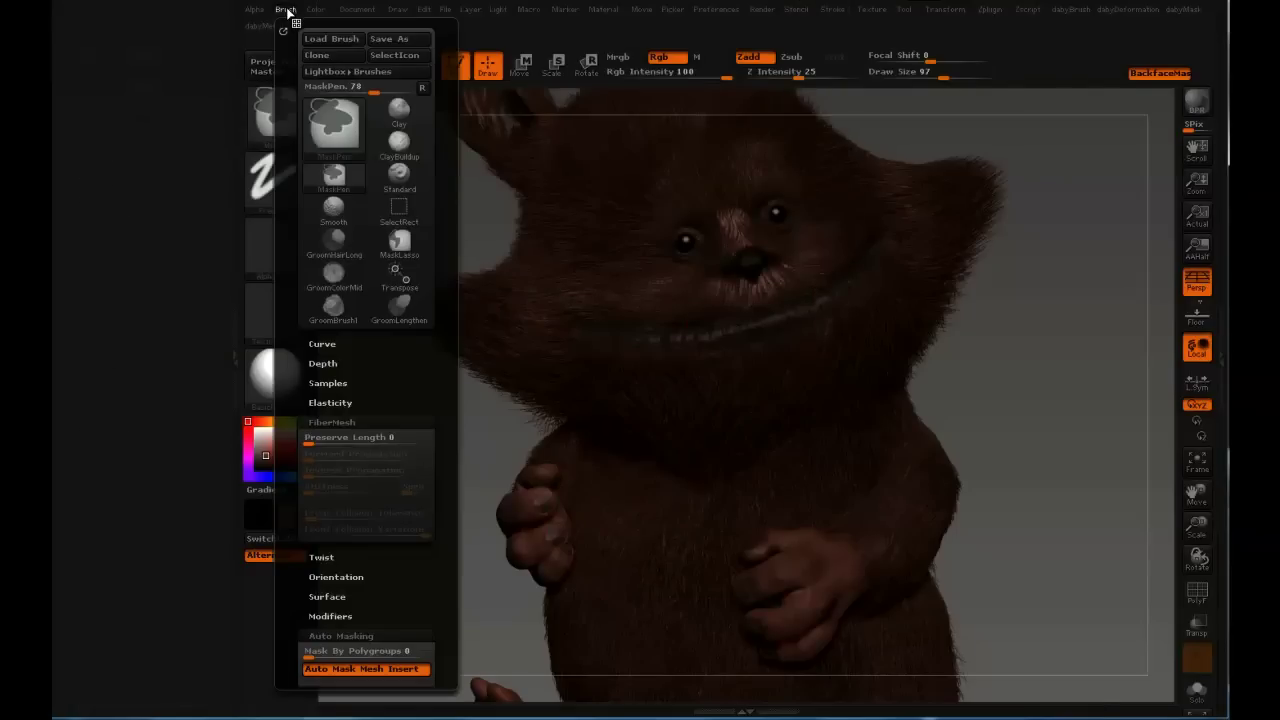
click(337, 55)
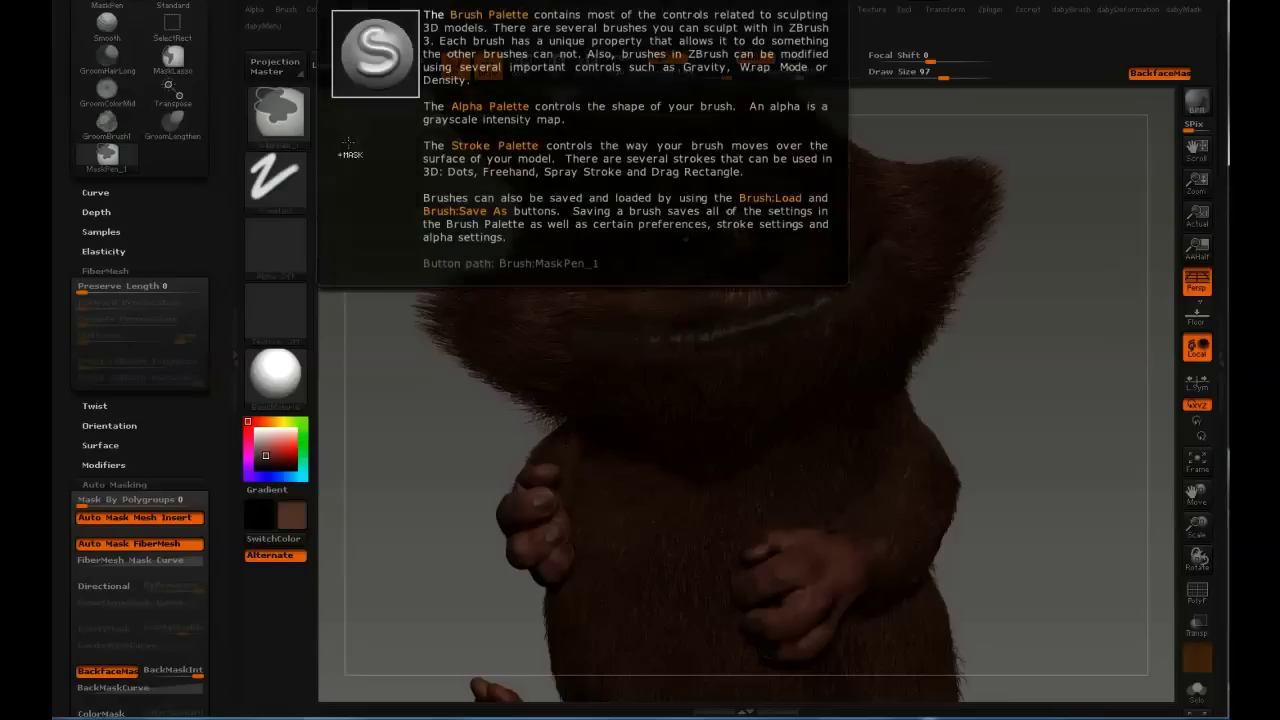
Give the cloned mask brush the Spray stroke and the small dot Alpha 40.
click(282, 197)
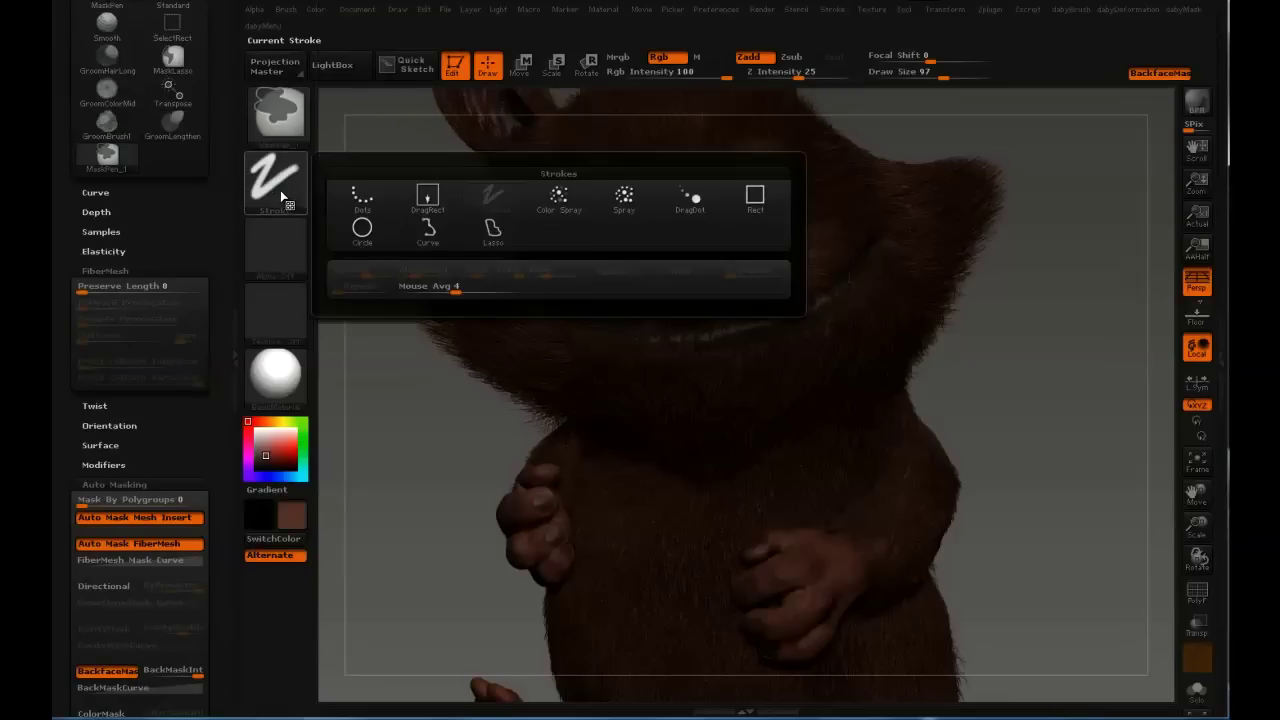
click(632, 200)
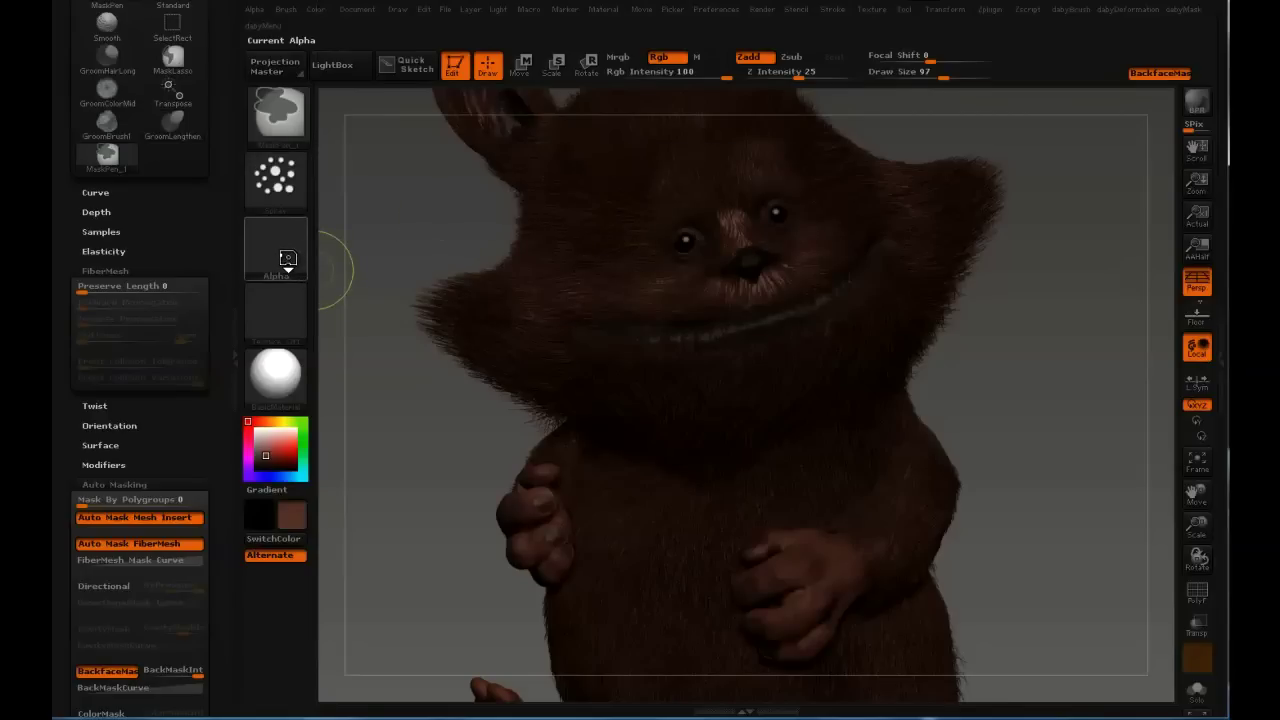
click(287, 256)
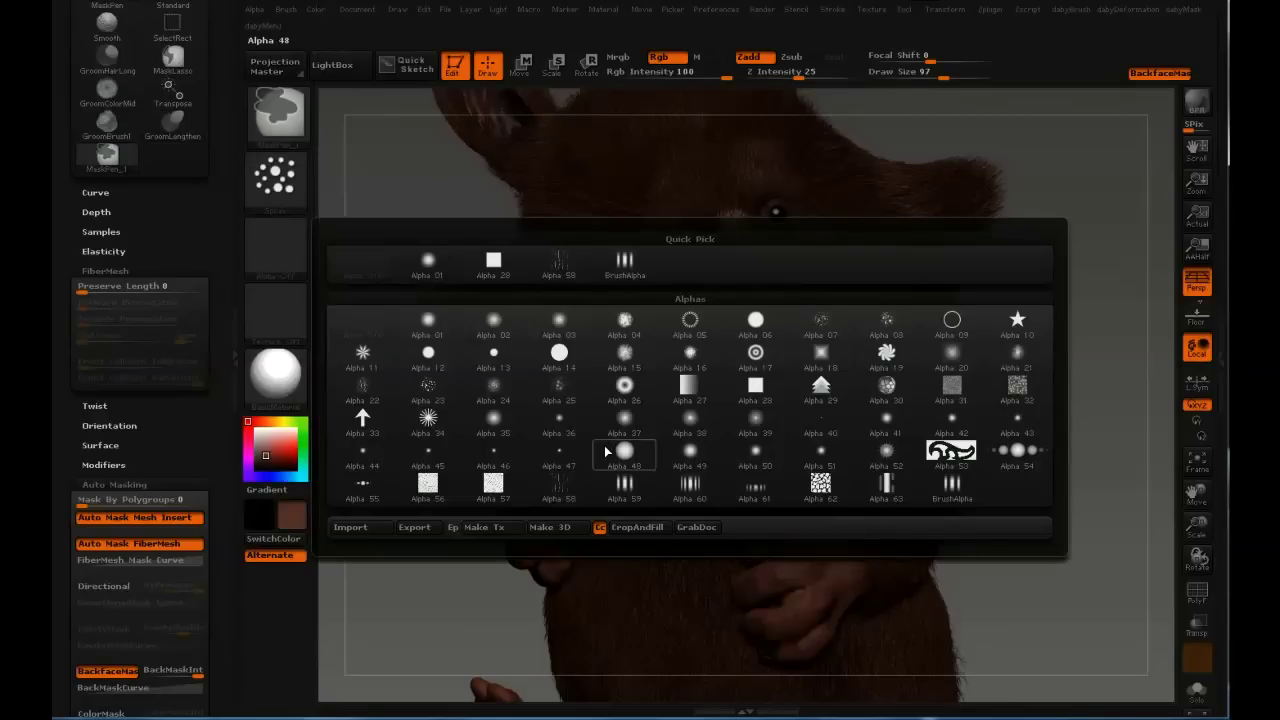
click(832, 432)
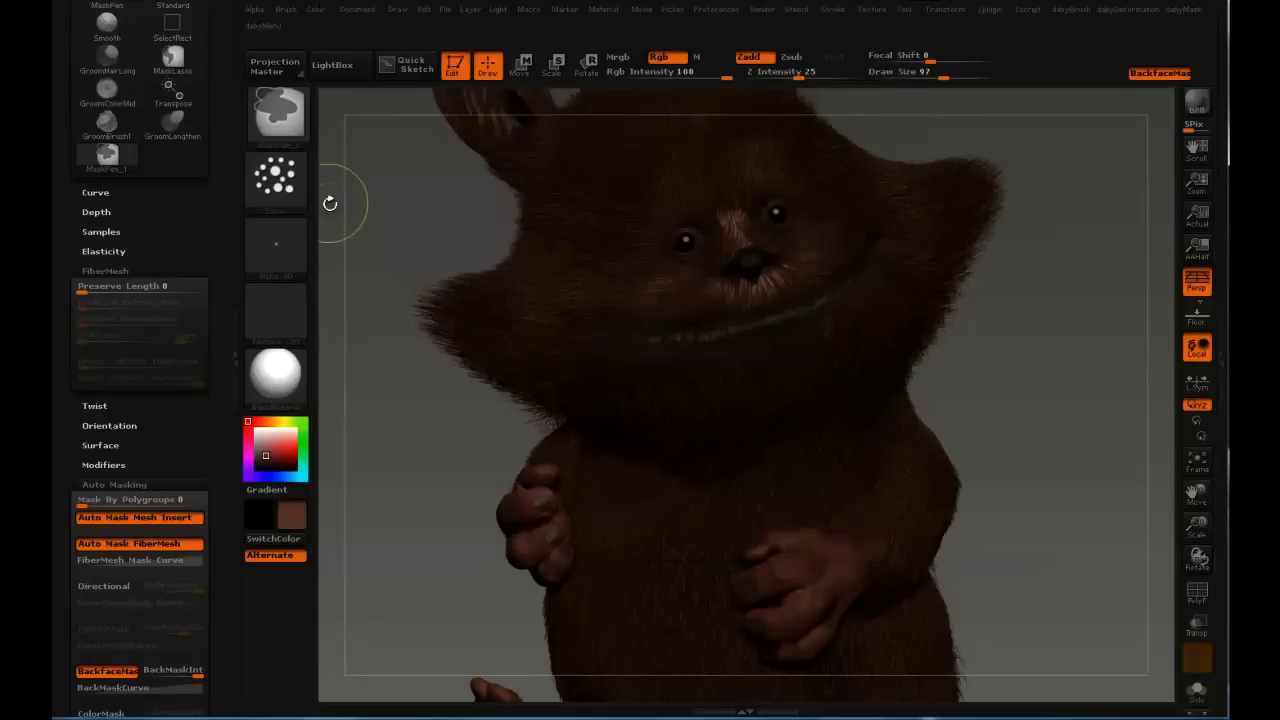
Set the mask brush's spray stroke Flow to 0 and clear the mask from the fur.
click(287, 197)
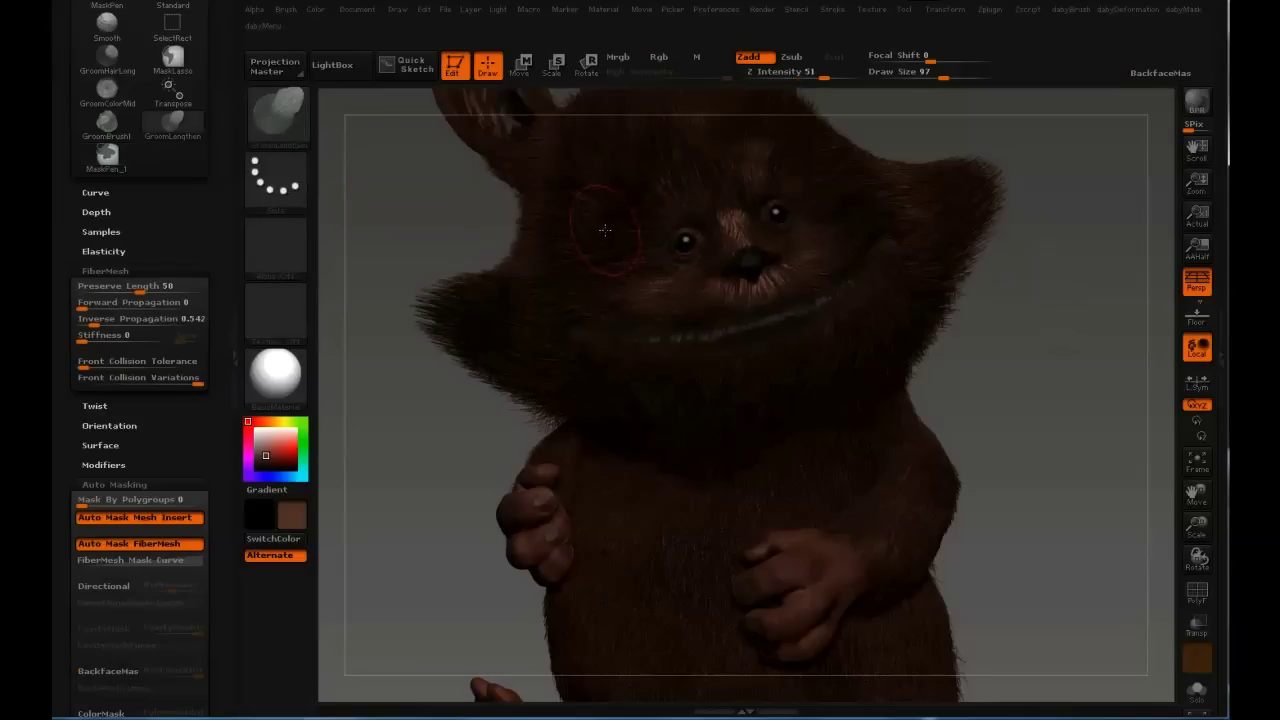
ctrl+click(290, 198)
drag(545, 273, 557, 271)
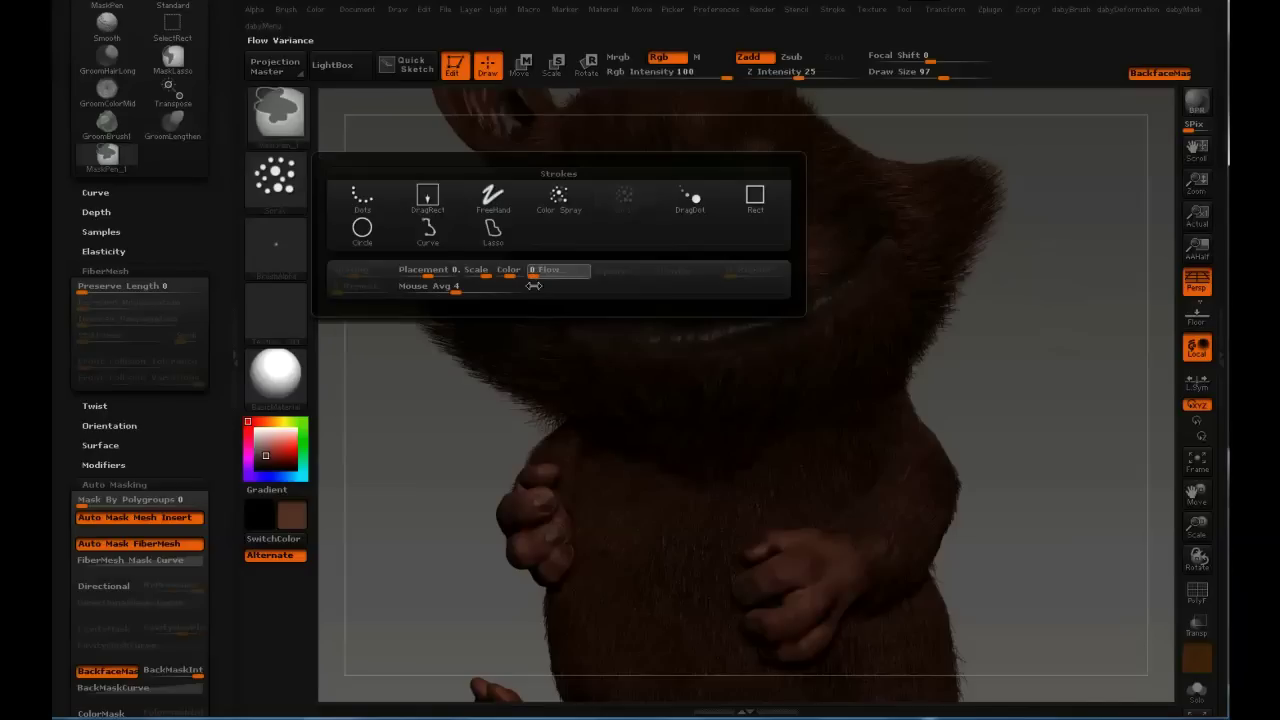
key(ctrl)
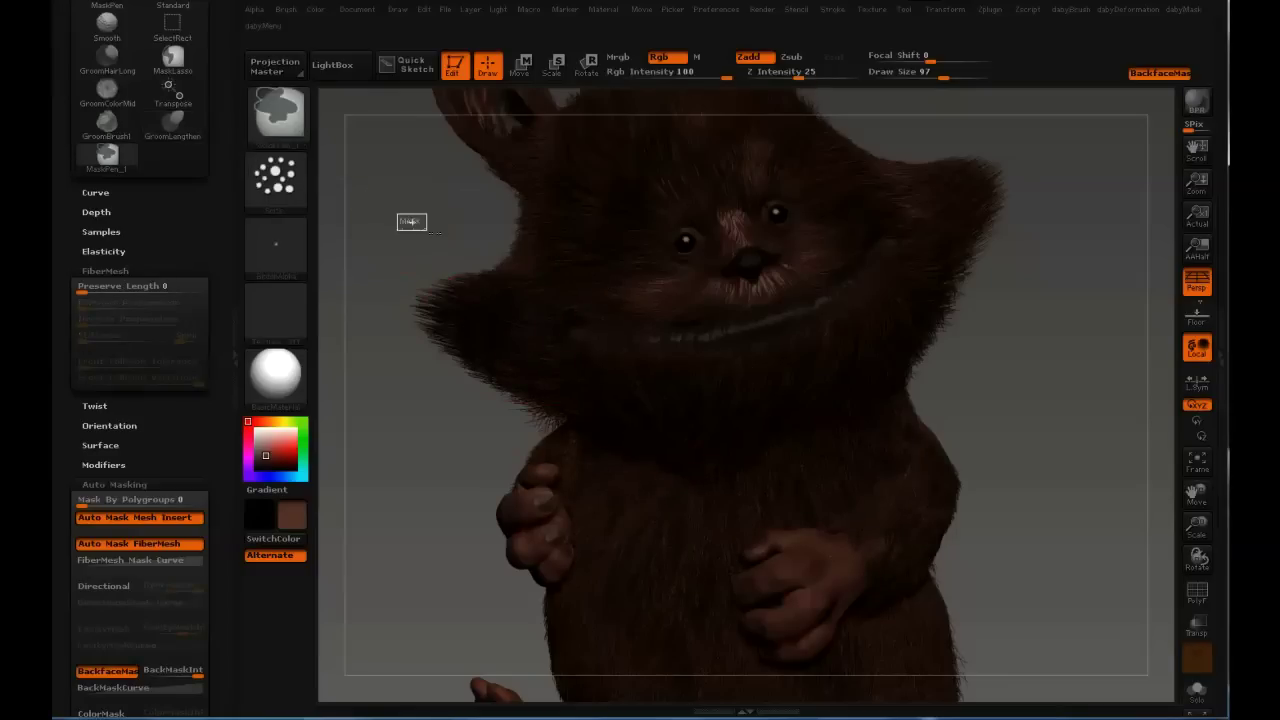
Browse to the ZBrush 4R3 ZBrushes folder as a save location for the custom mask brush, without saving it.
key(ctrl)
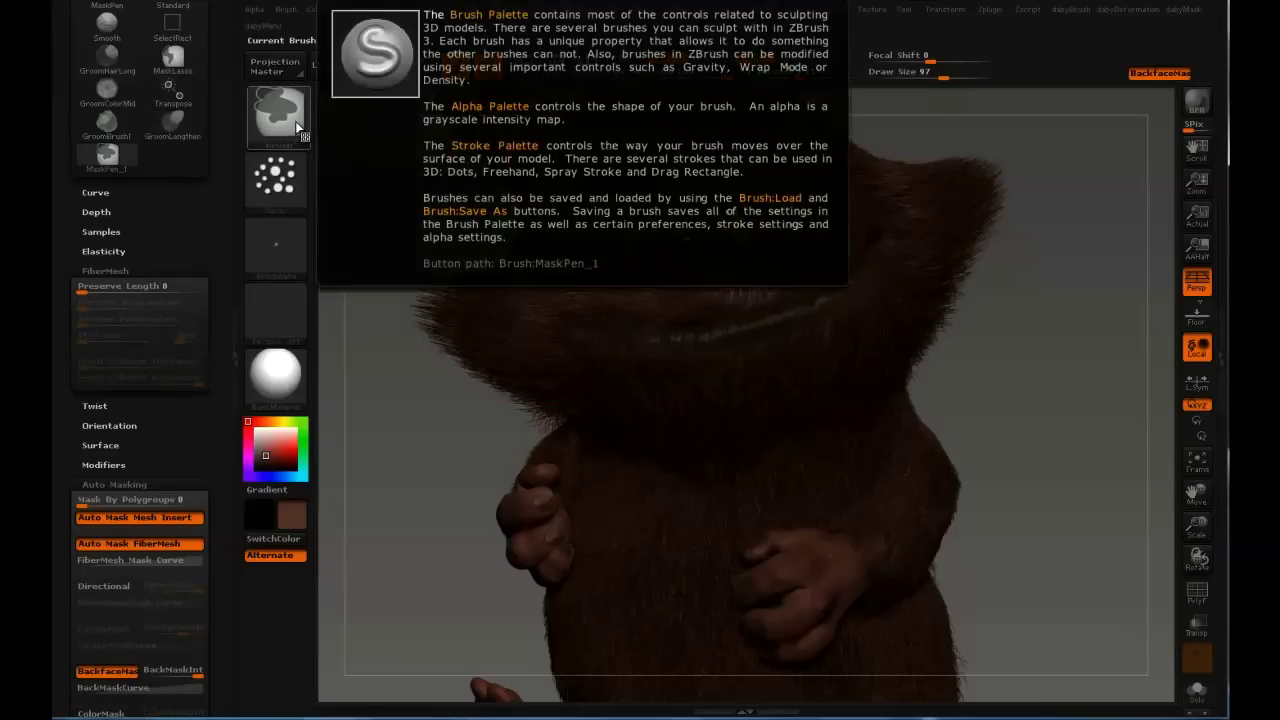
click(289, 10)
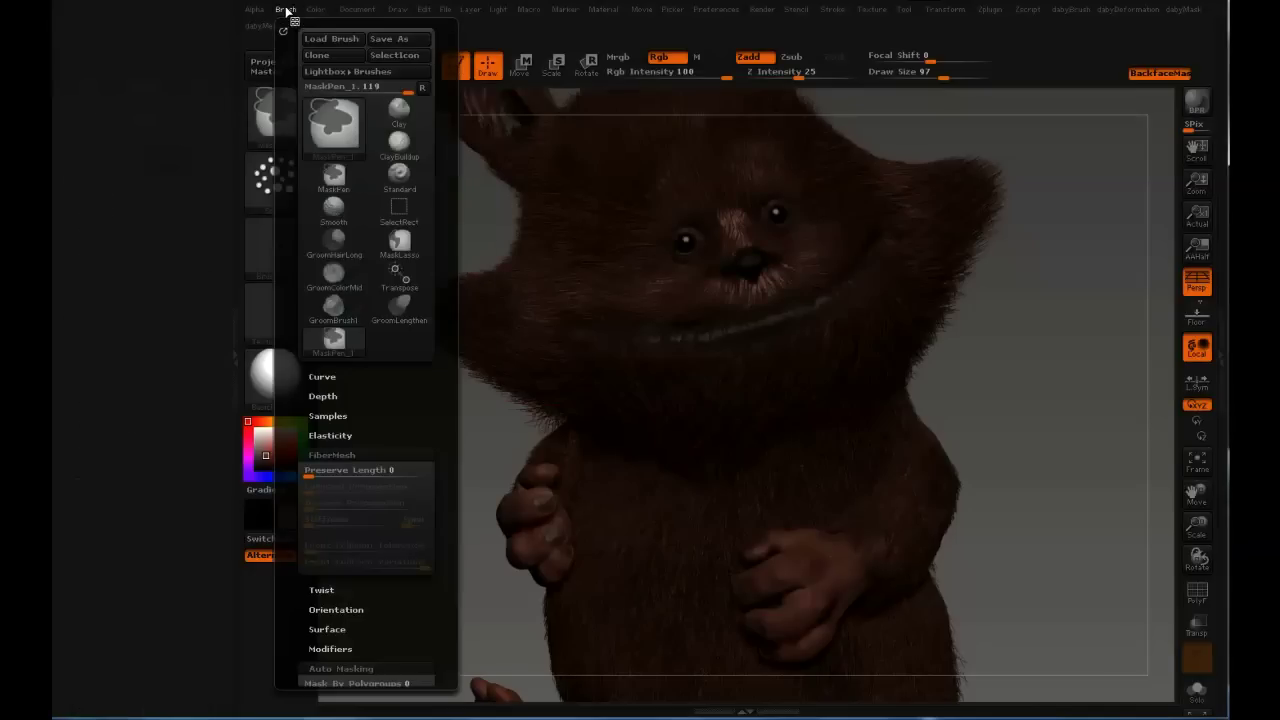
click(391, 40)
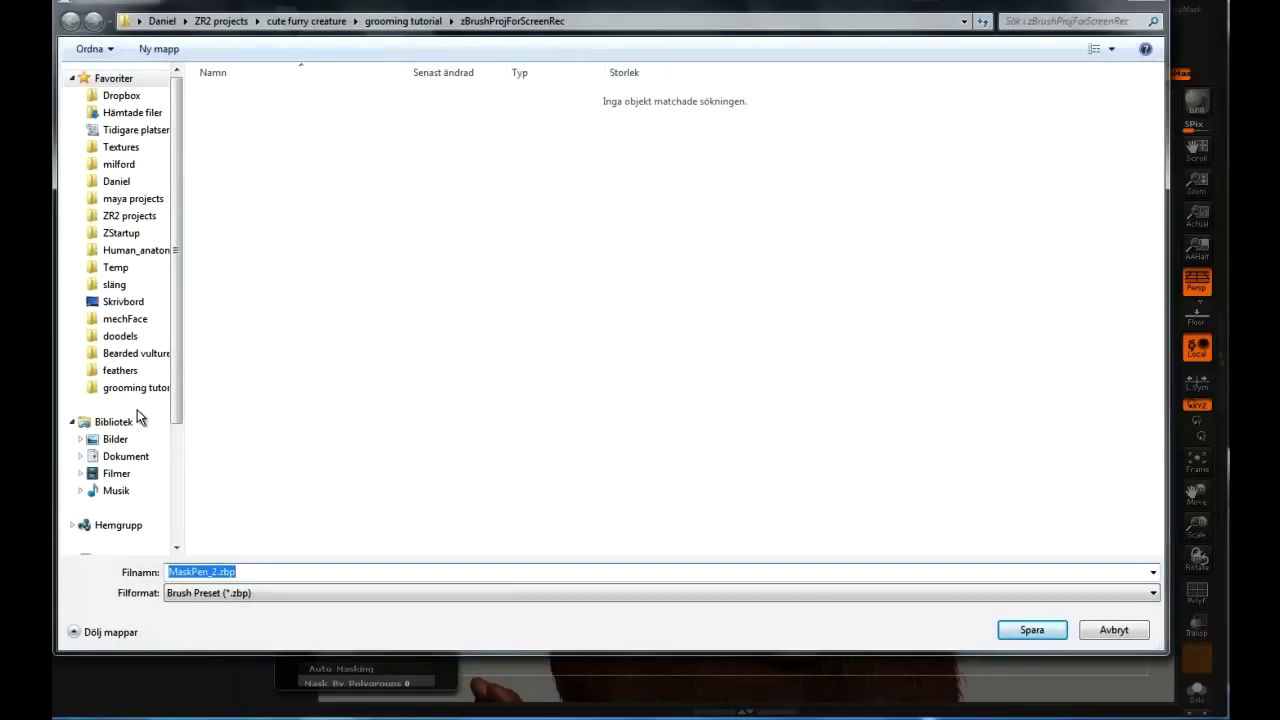
click(125, 236)
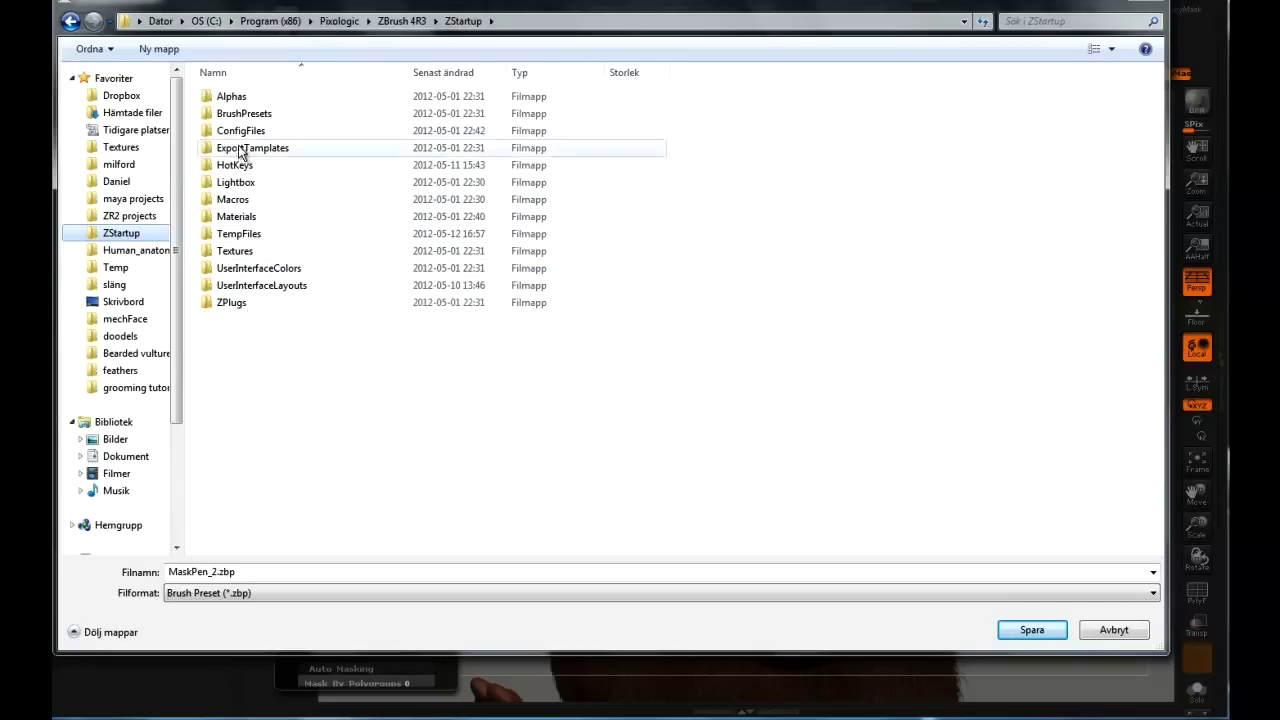
click(402, 21)
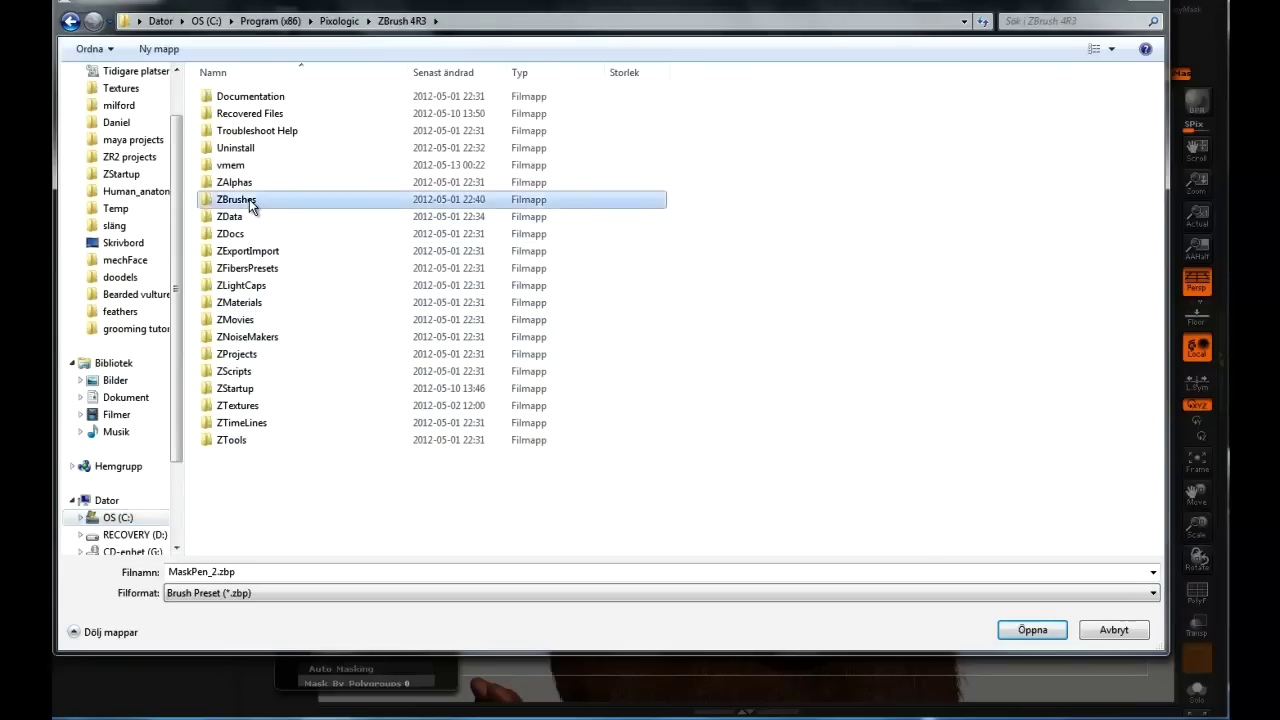
double_click(248, 201)
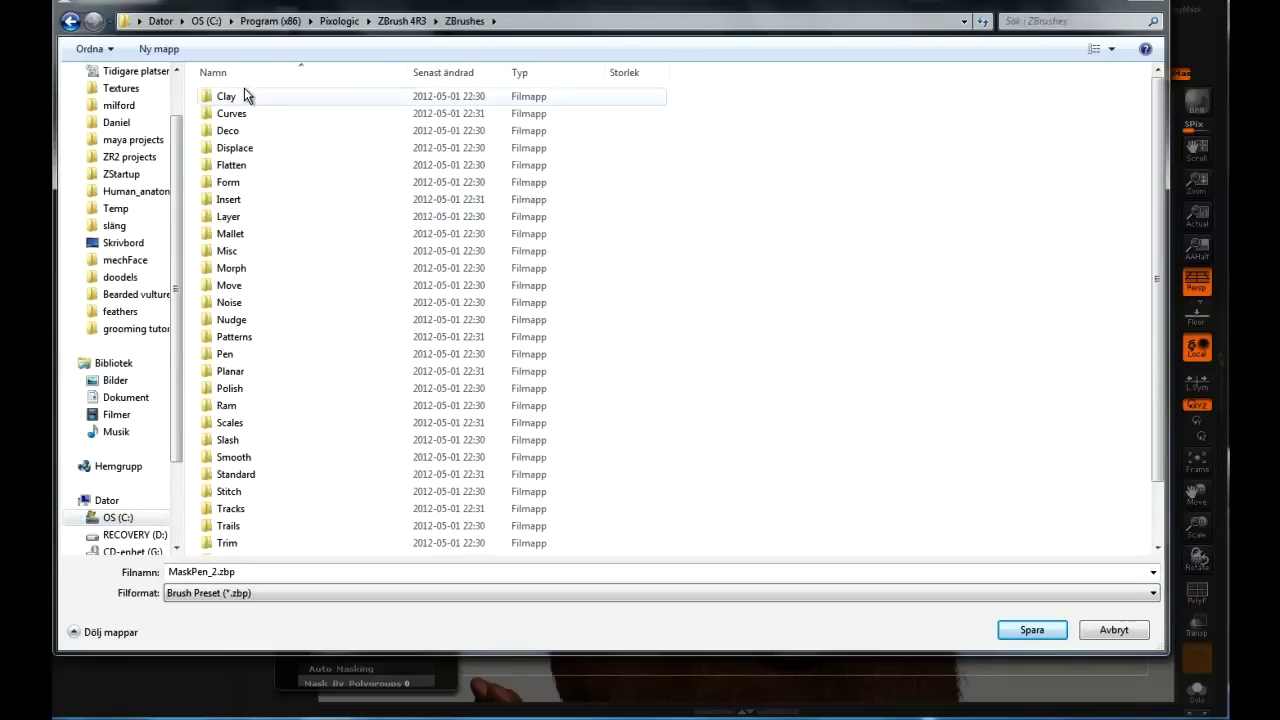
scroll(1158, 290, down, 2)
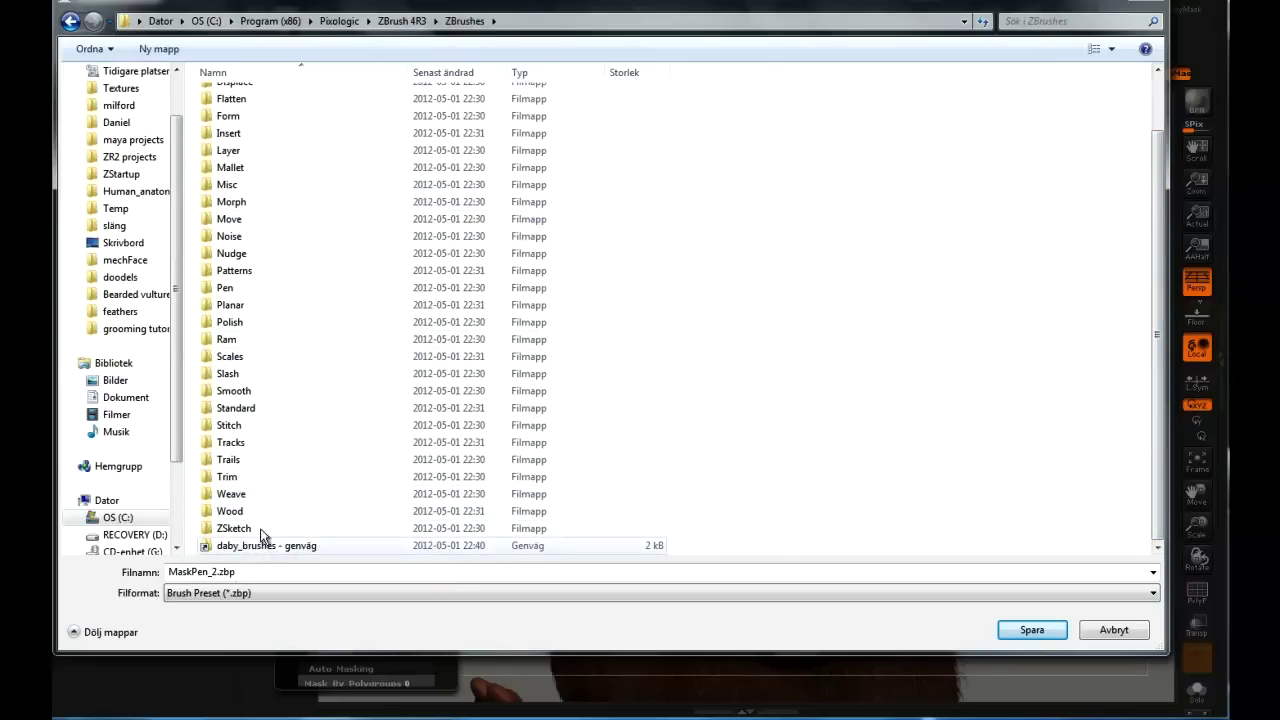
drag(178, 233, 179, 200)
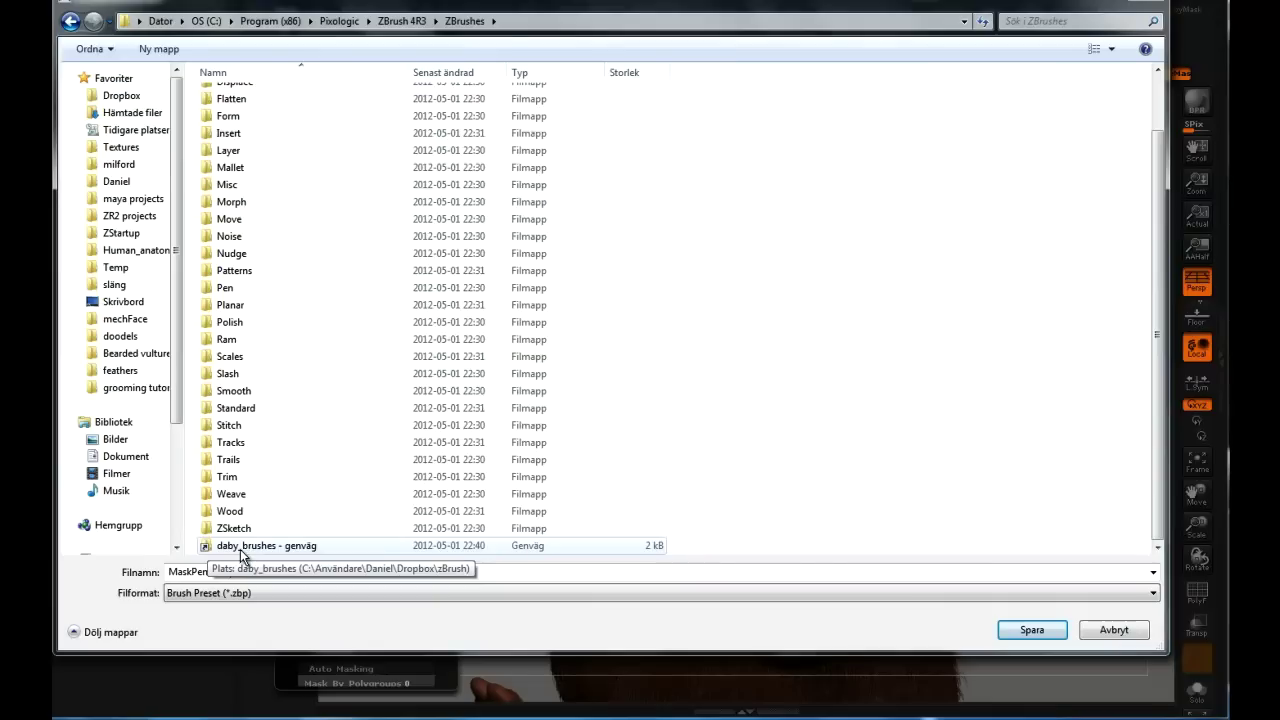
click(1100, 628)
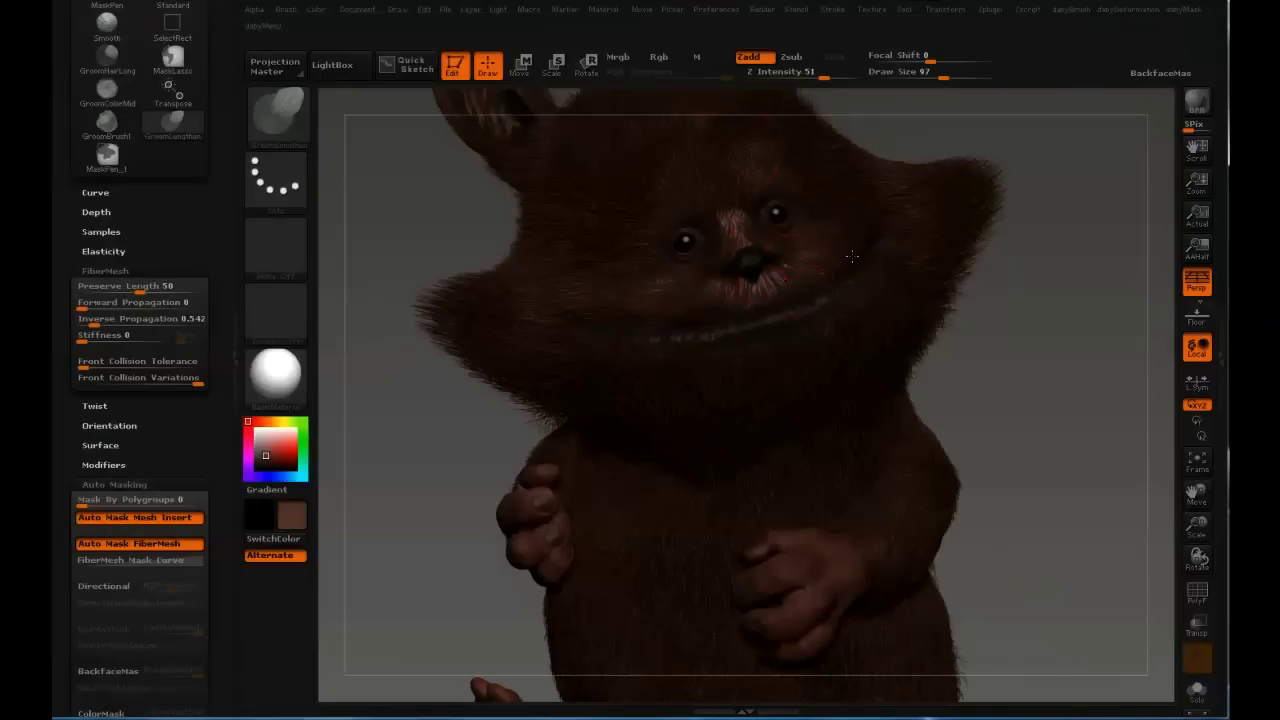
Spray mask streaks over the belly fur and invert the mask so only the streaked fibers can be edited.
drag(988, 371, 888, 272)
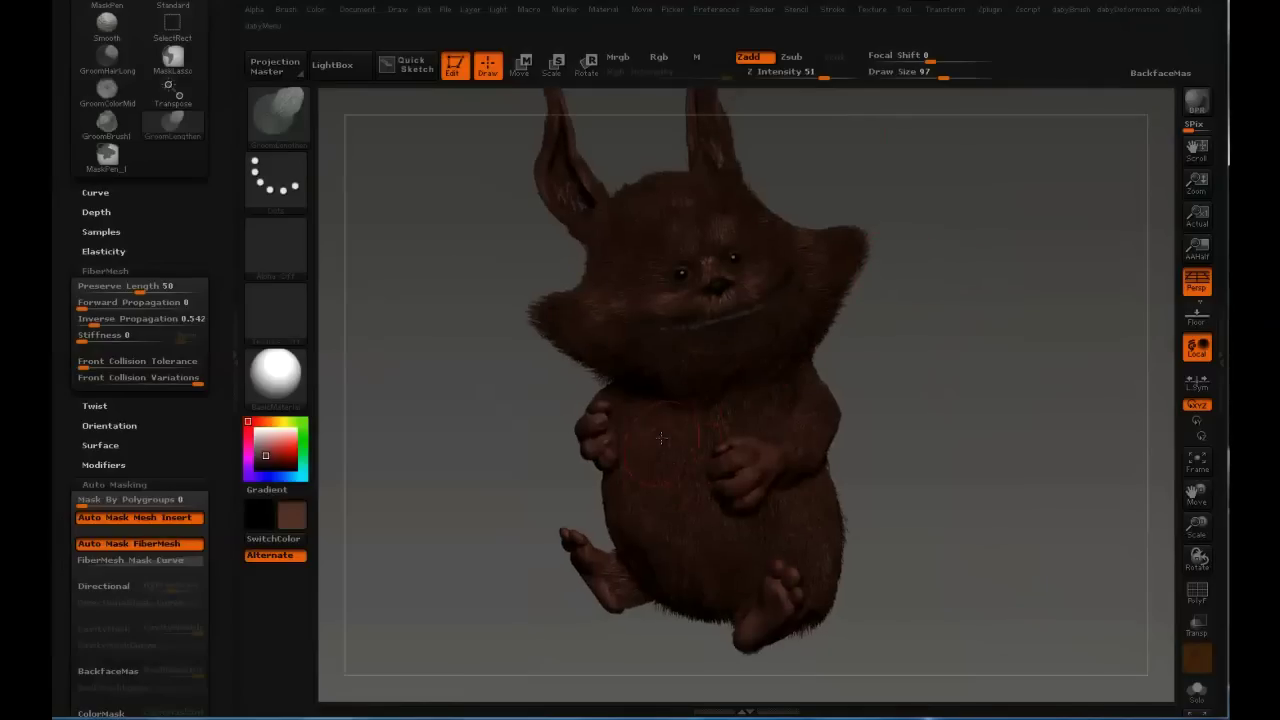
right_drag(660, 464, 759, 442)
key(alt+shift+s)
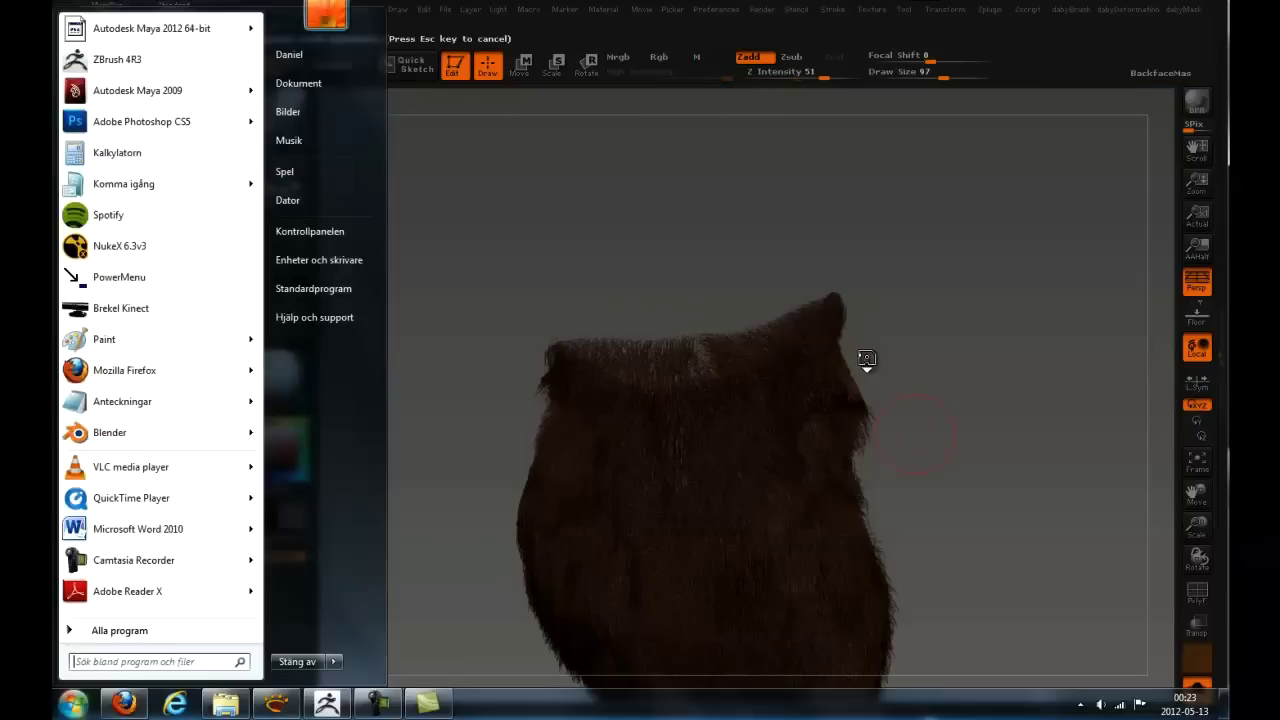
right_drag(971, 366, 842, 340)
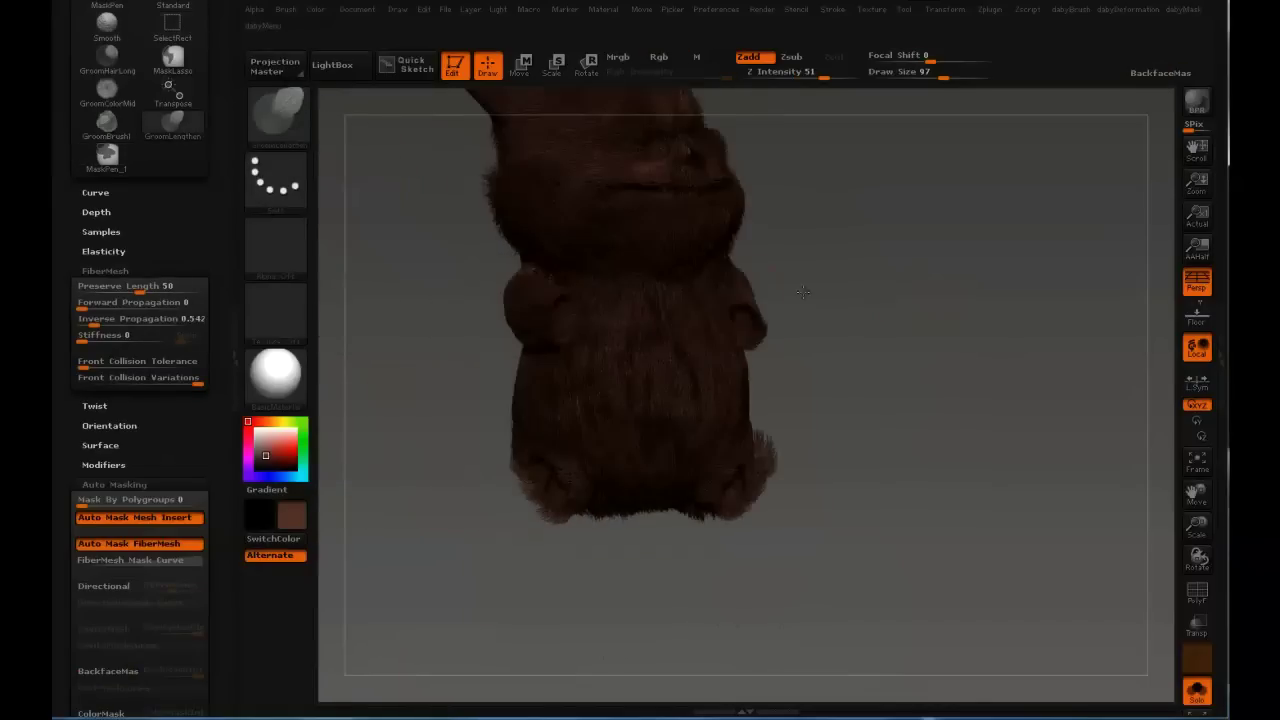
drag(803, 291, 768, 335)
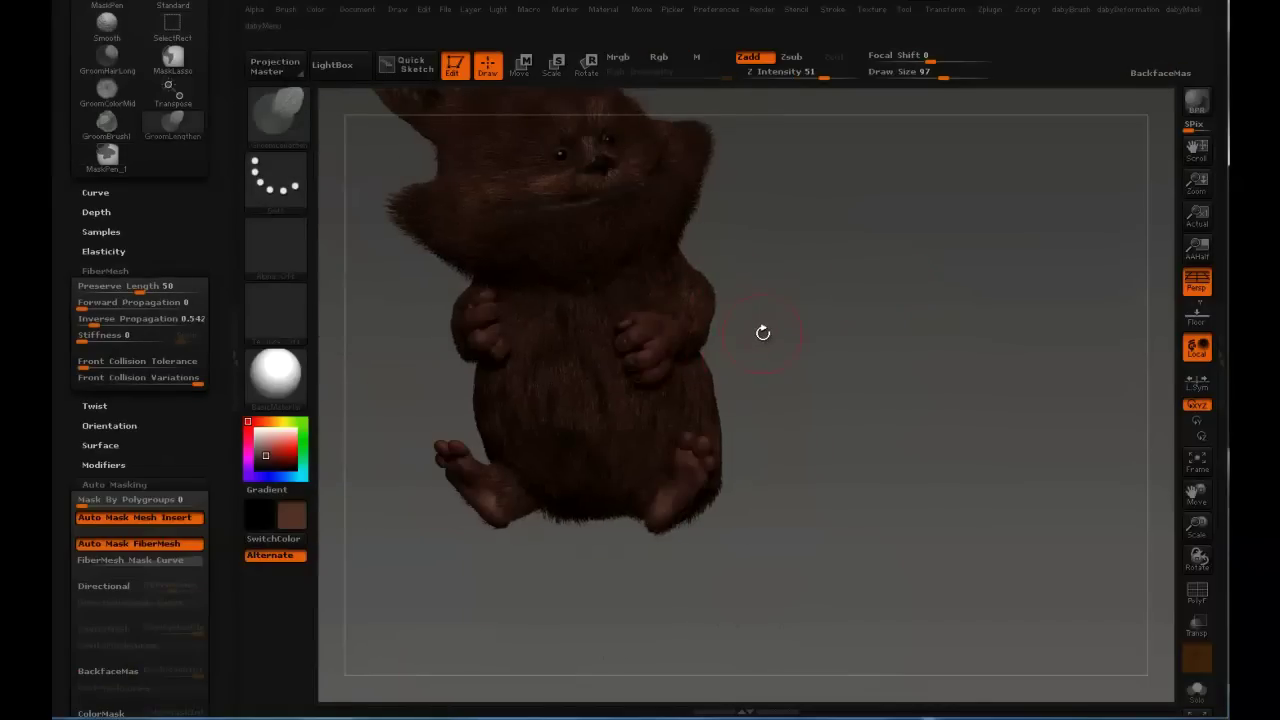
alt+drag(835, 300, 871, 330)
ctrl+click(872, 326)
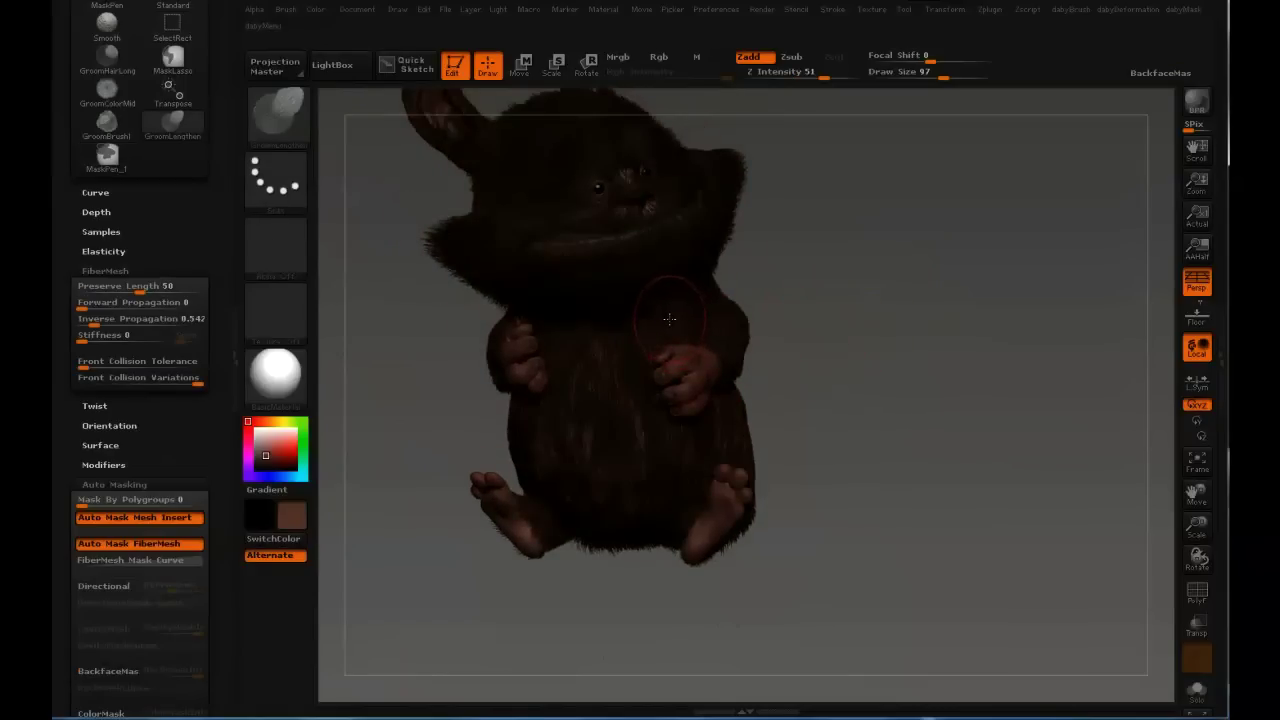
Choose the GroomLengthen brush and set its draw size to 146.
key(b)
key(g)
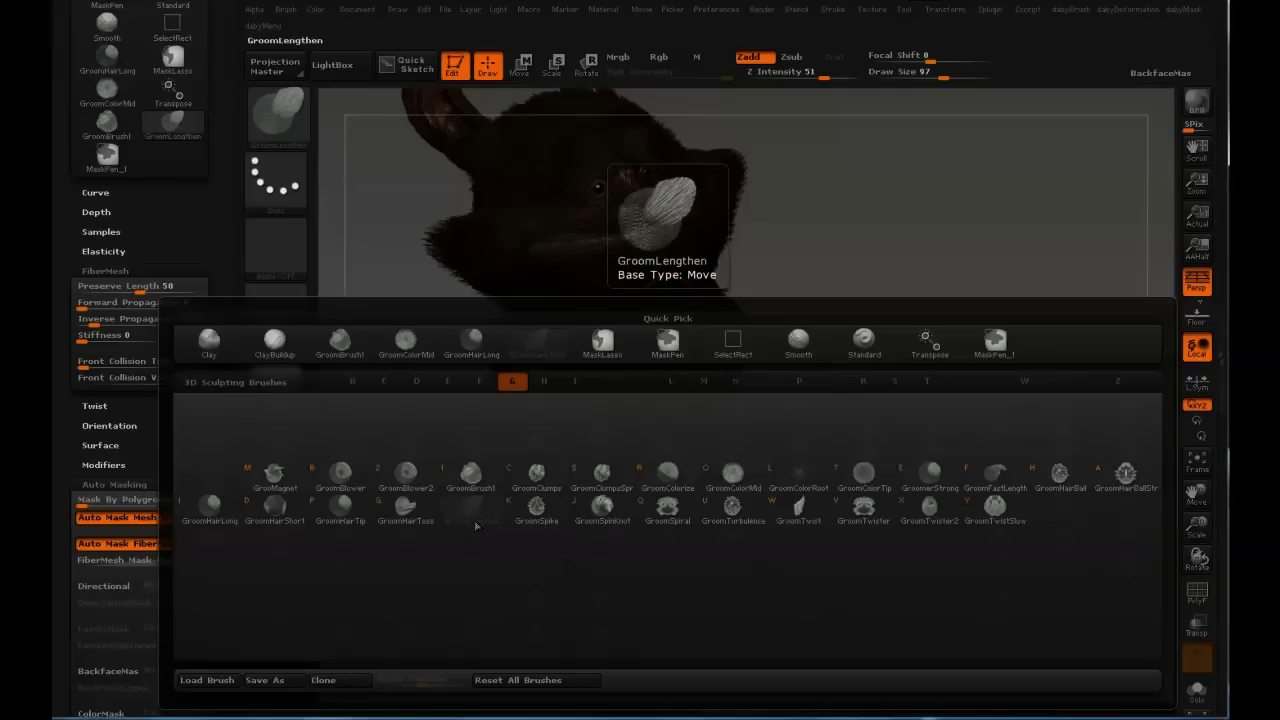
click(476, 529)
key(s)
drag(607, 417, 624, 420)
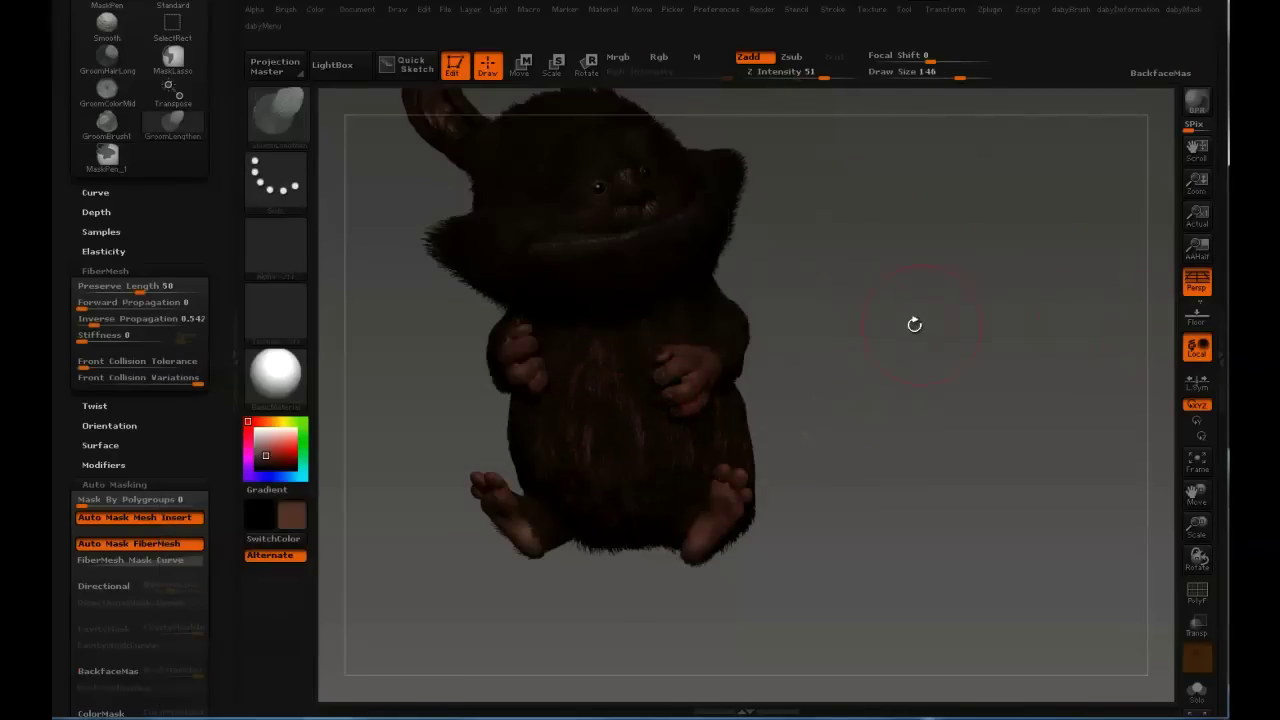
Add a new layer to the FiberMesh fur subtool.
click(1221, 340)
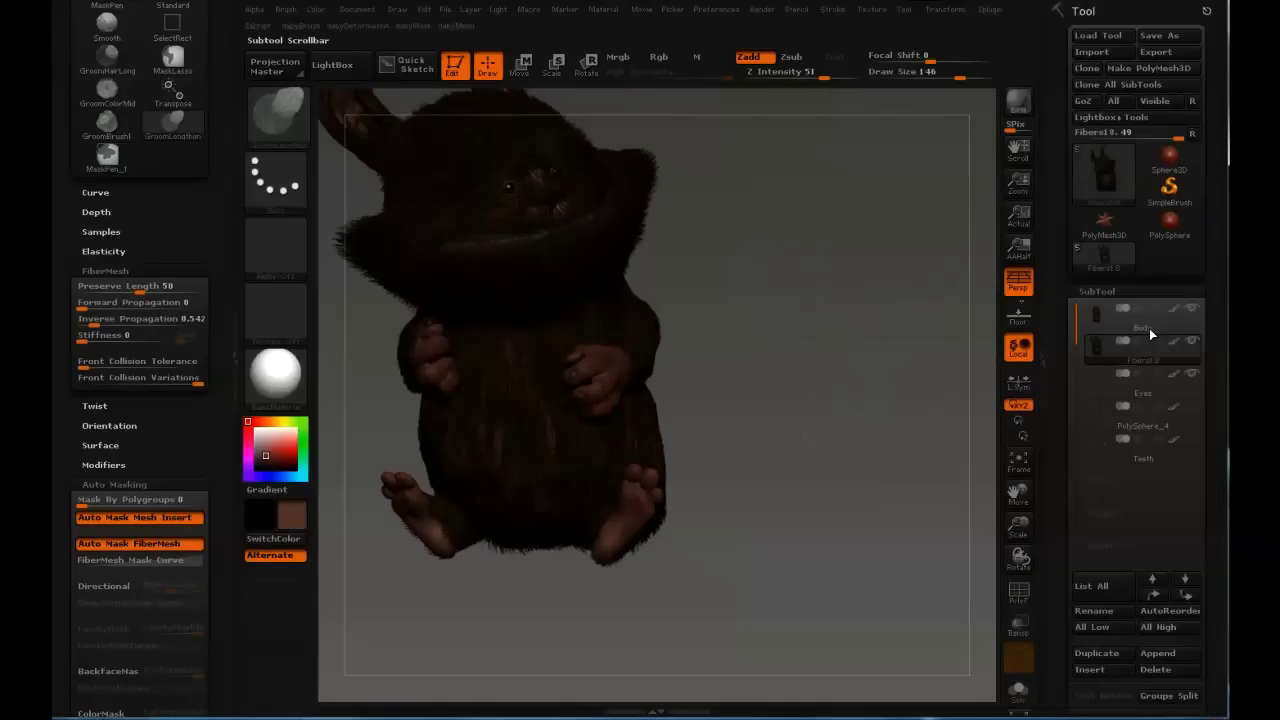
scroll(1106, 381, down, 10)
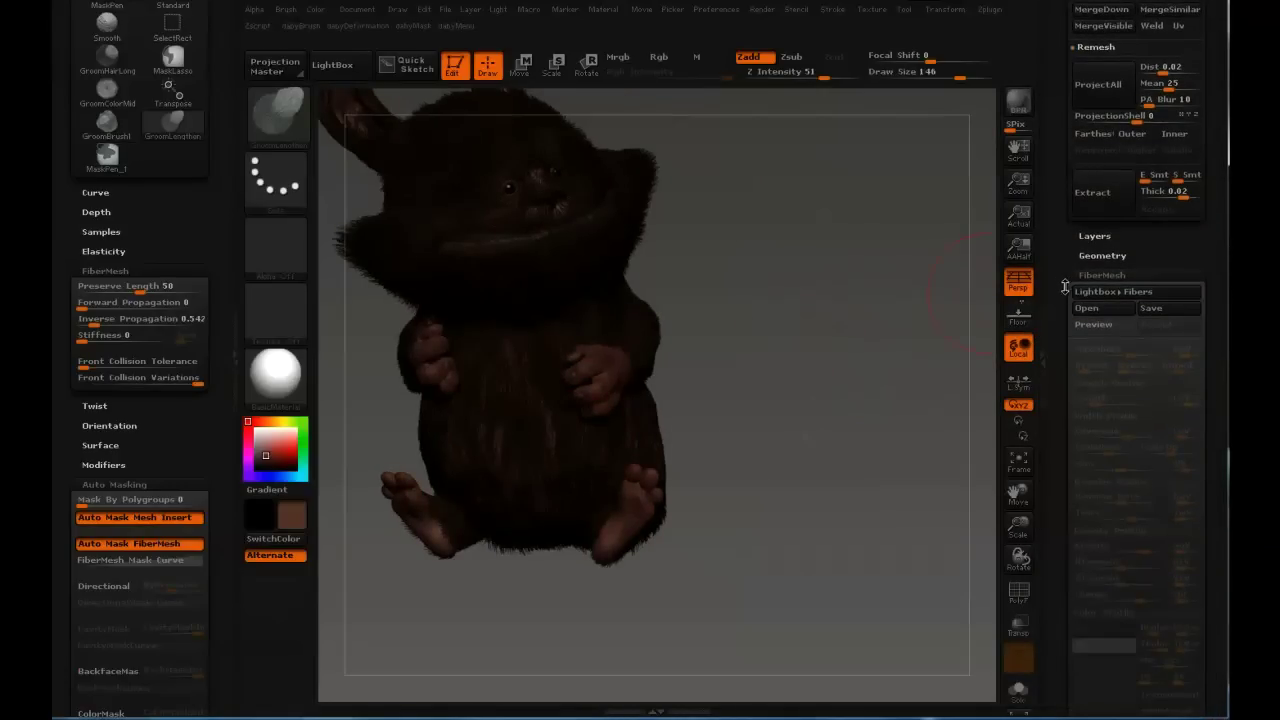
click(1085, 237)
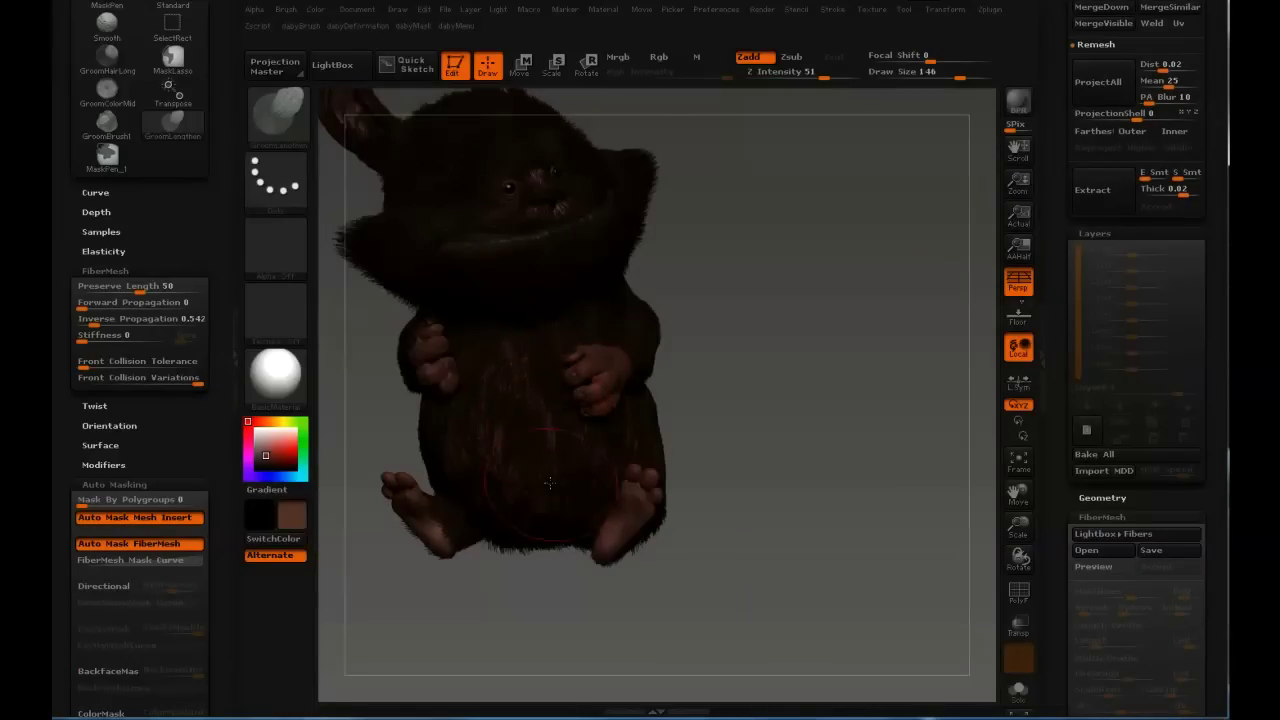
drag(730, 413, 612, 396)
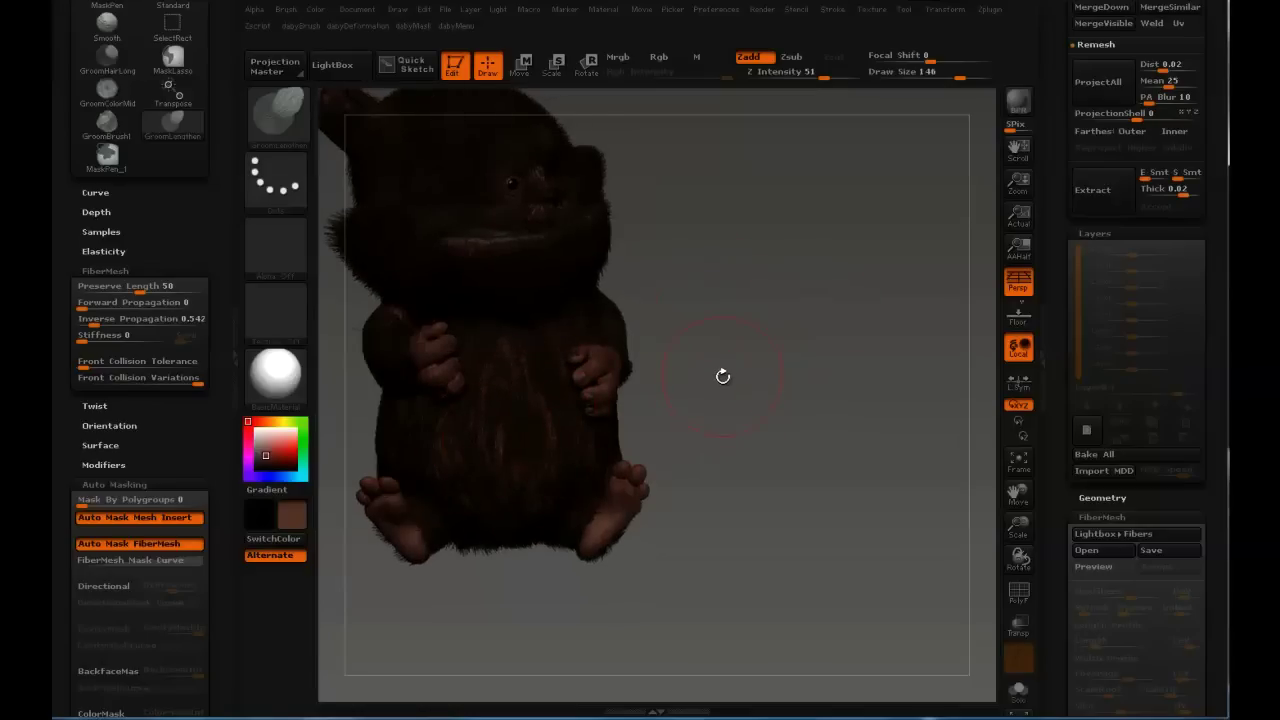
scroll(1043, 284, down, 10)
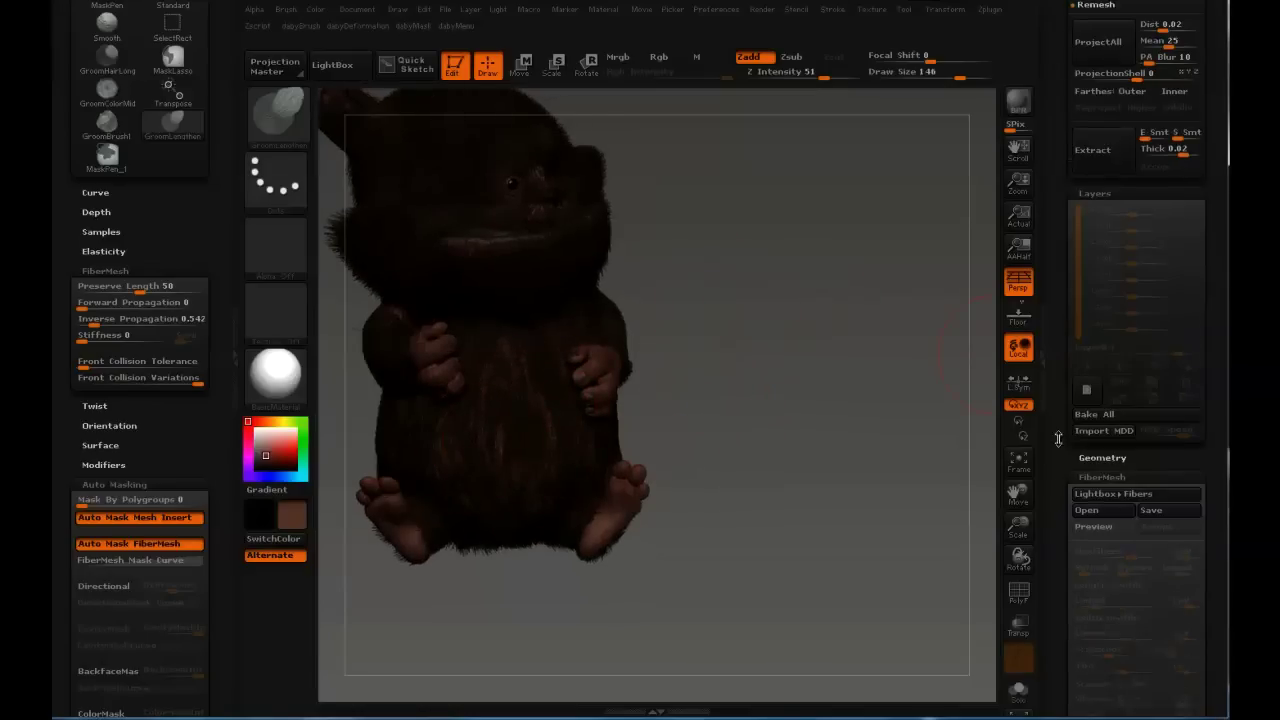
scroll(1043, 284, down, 1)
click(1105, 271)
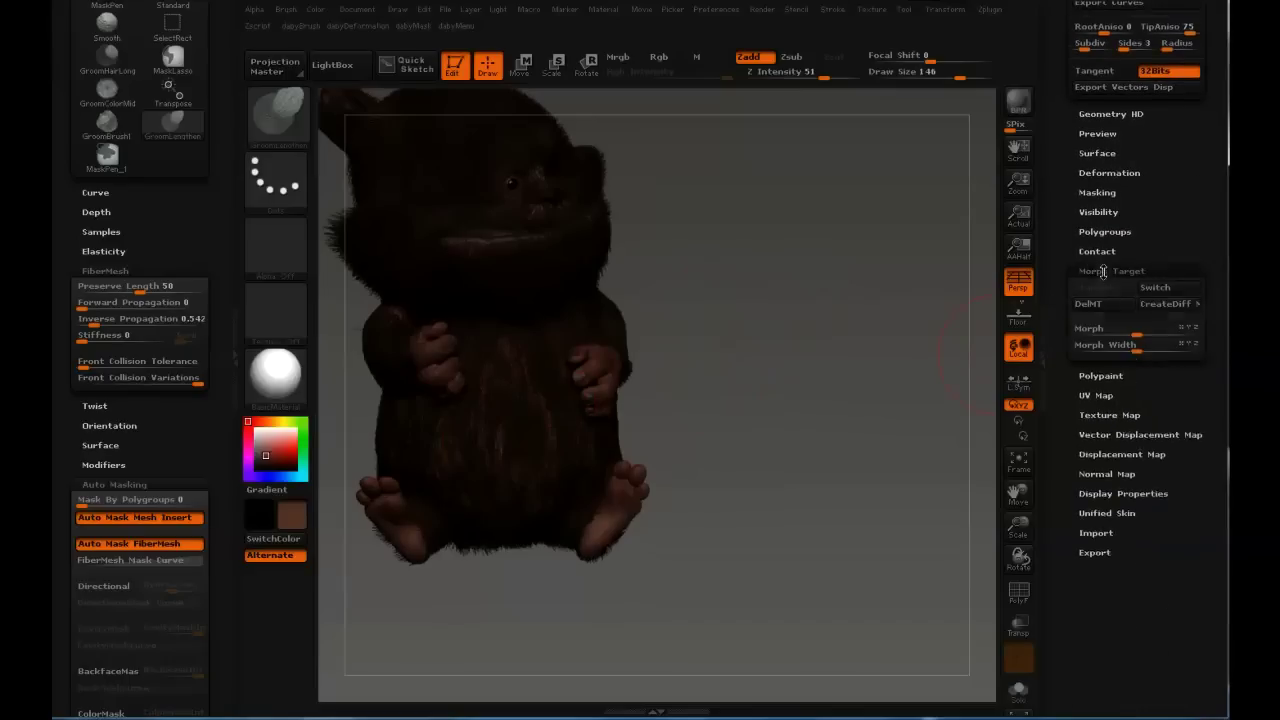
scroll(1035, 468, up, 10)
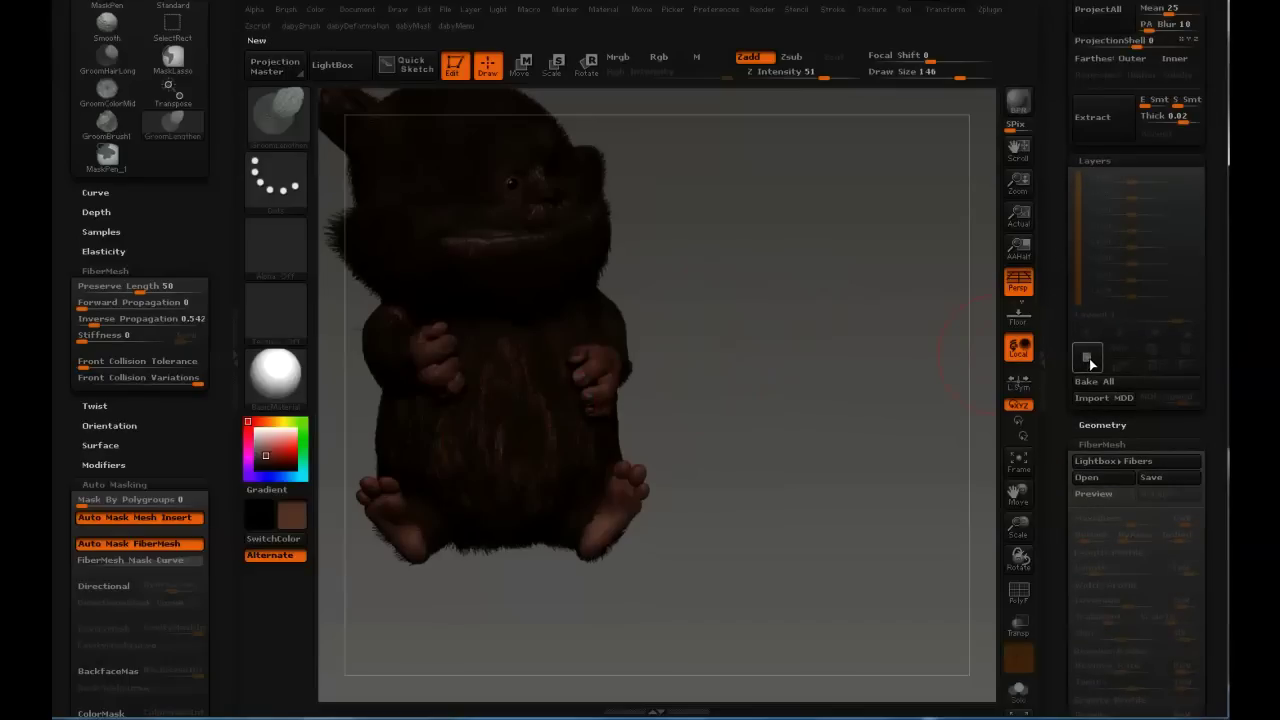
click(1087, 360)
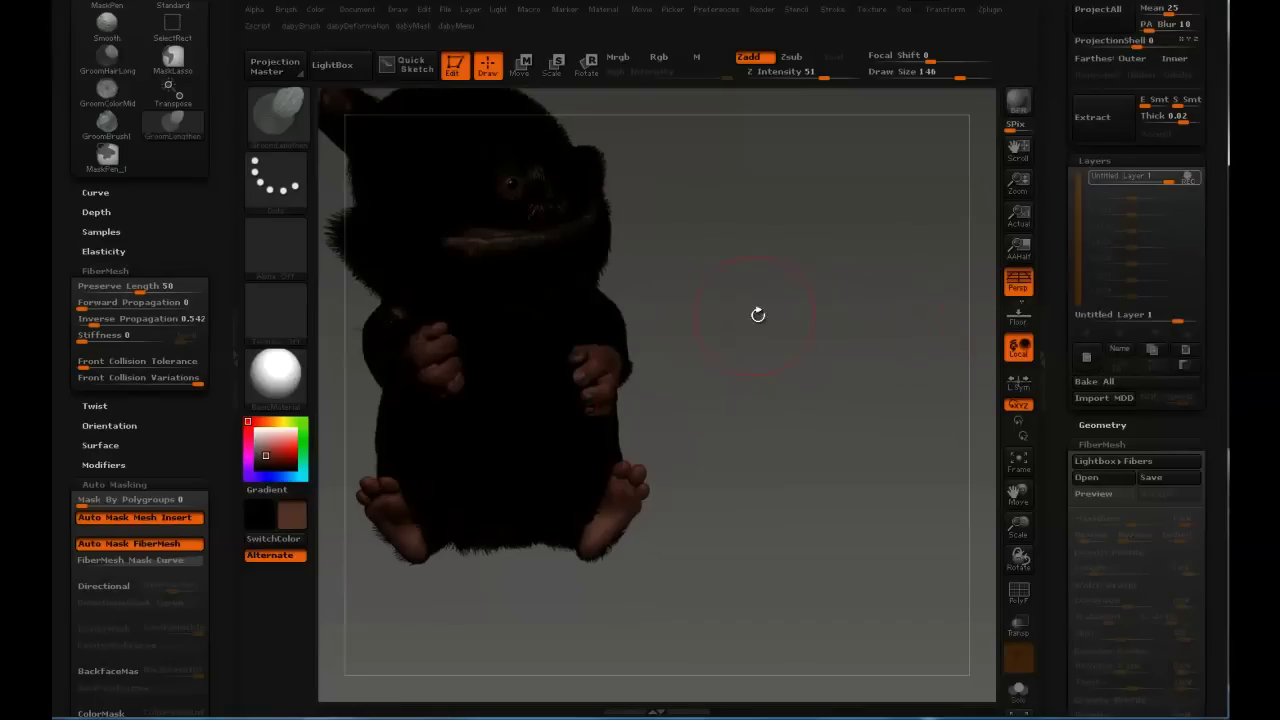
Turn off the fur's FastPreview to check the masked fibers, and turn it back on.
drag(668, 195, 530, 259)
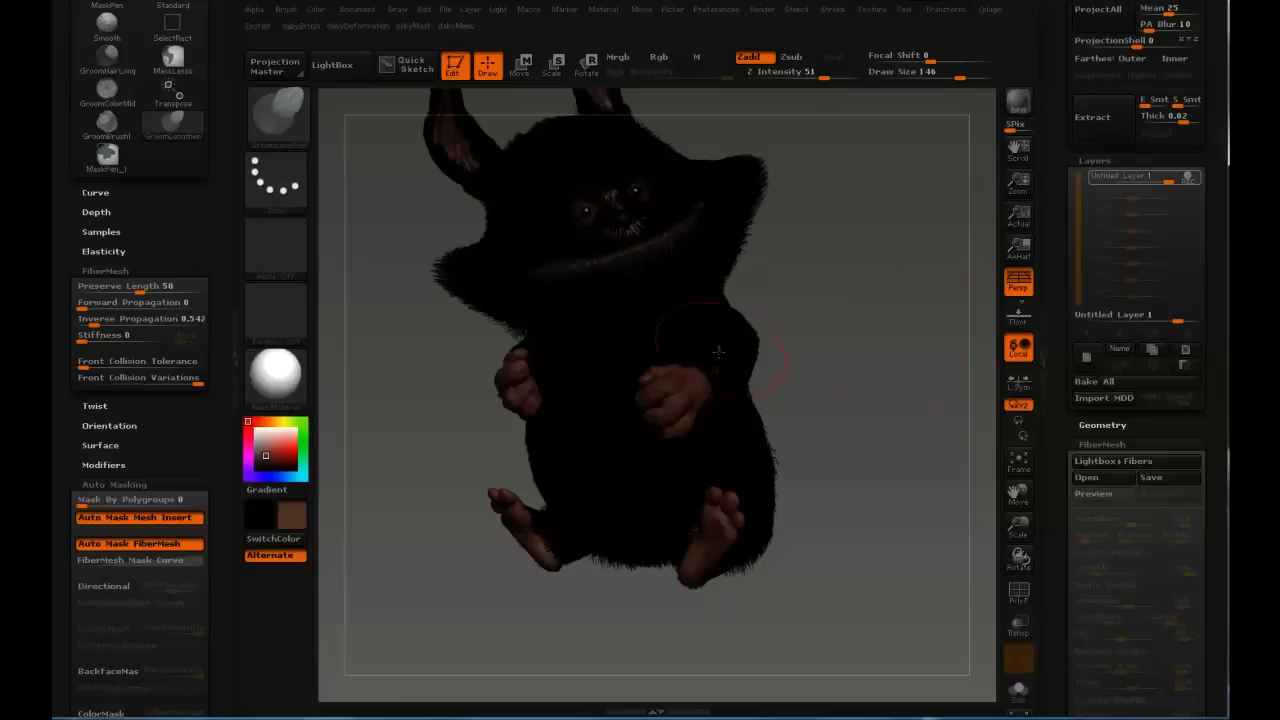
drag(1068, 317, 1052, 108)
scroll(1066, 250, down, 4)
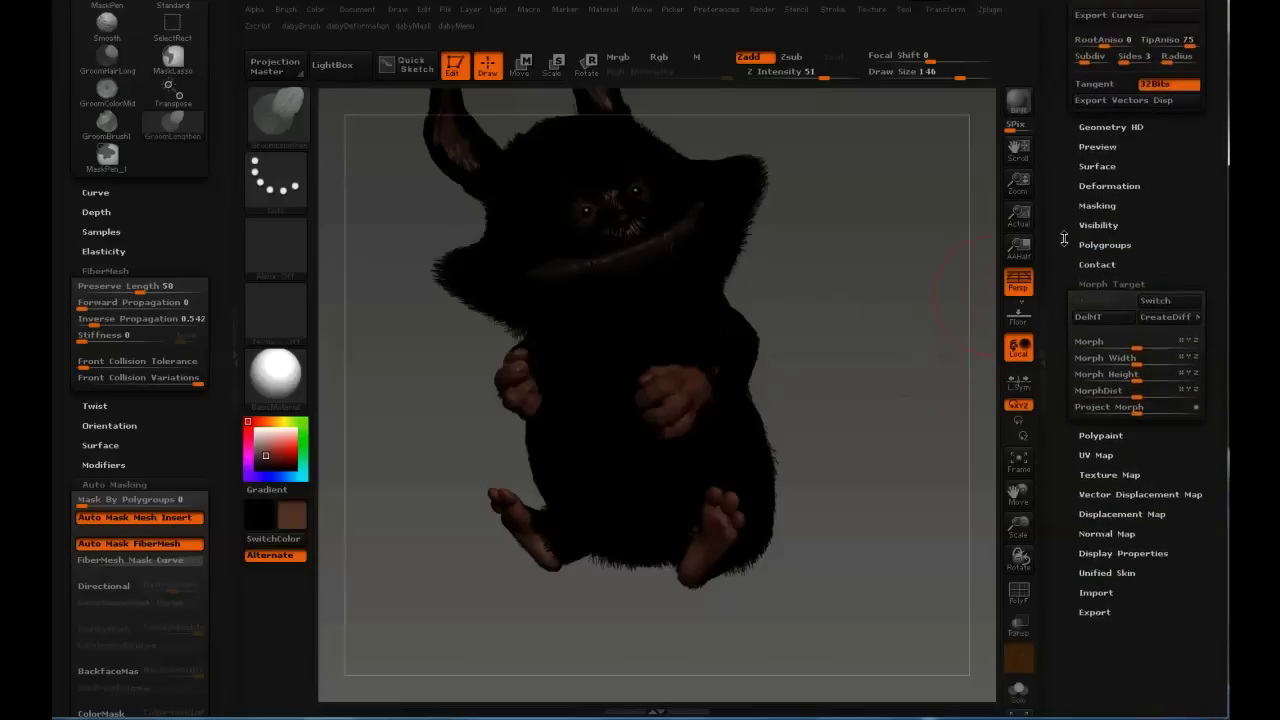
scroll(1119, 188, up, 10)
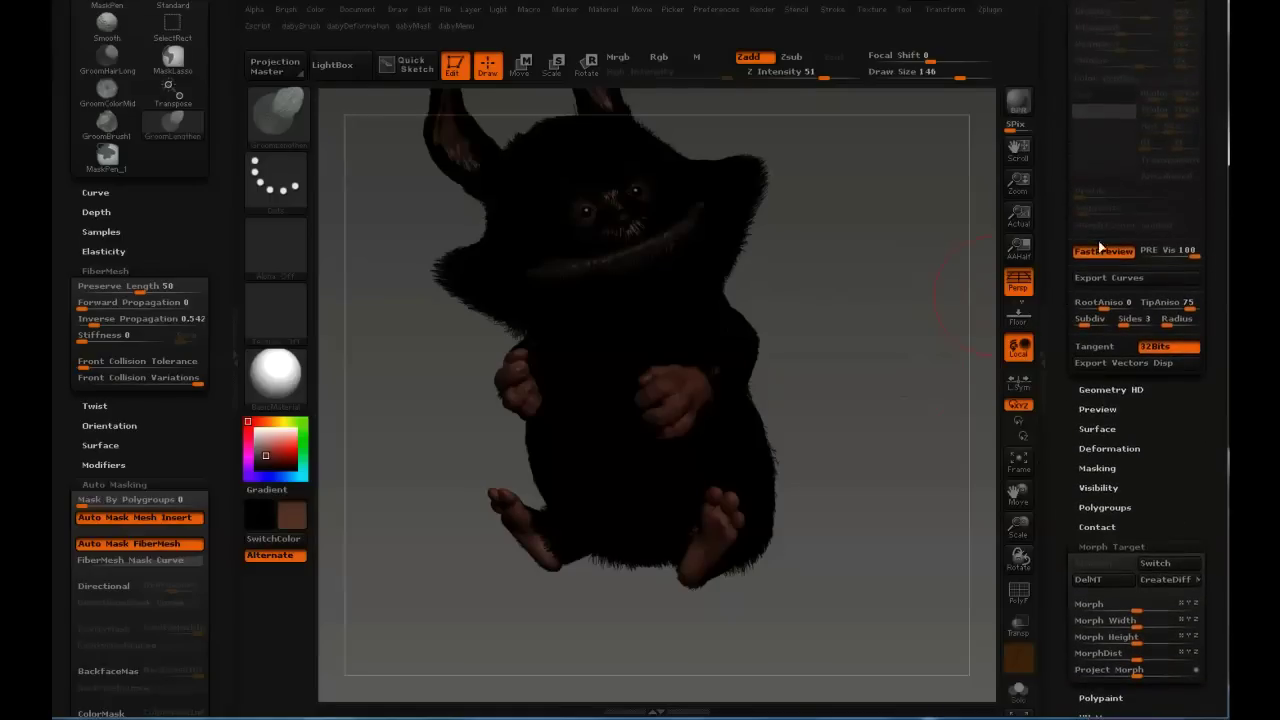
click(1095, 253)
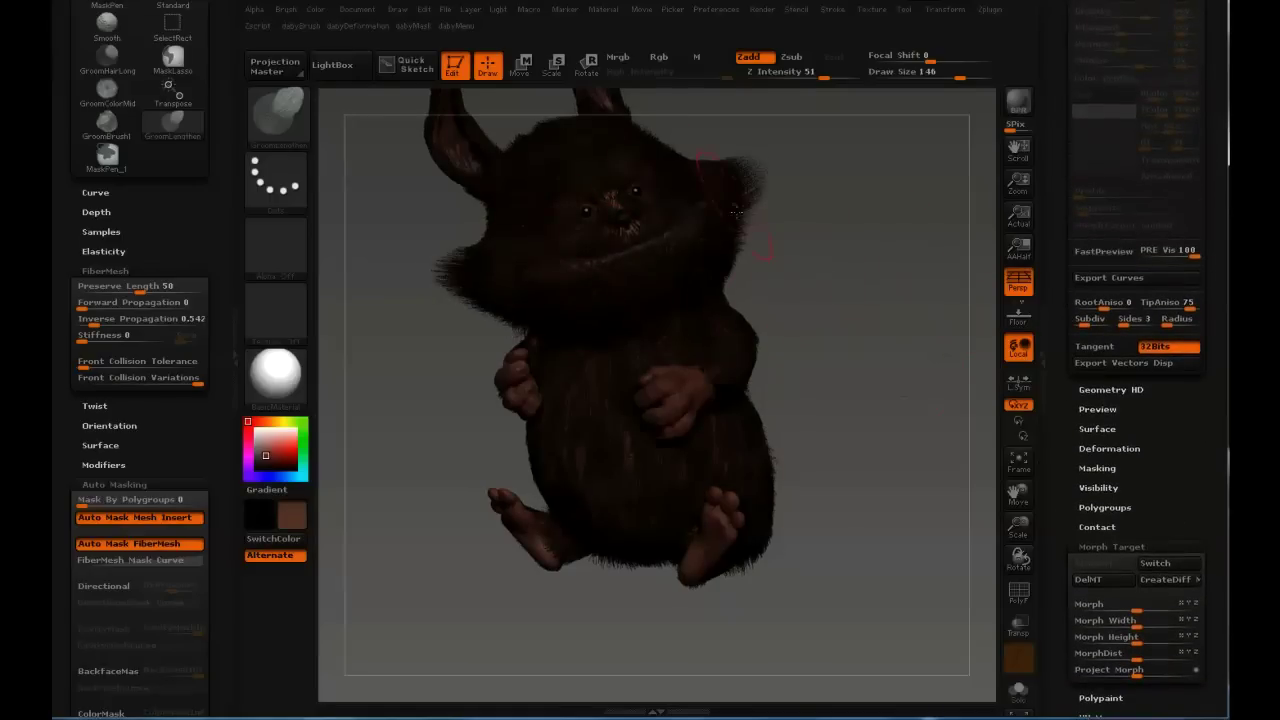
drag(828, 246, 753, 262)
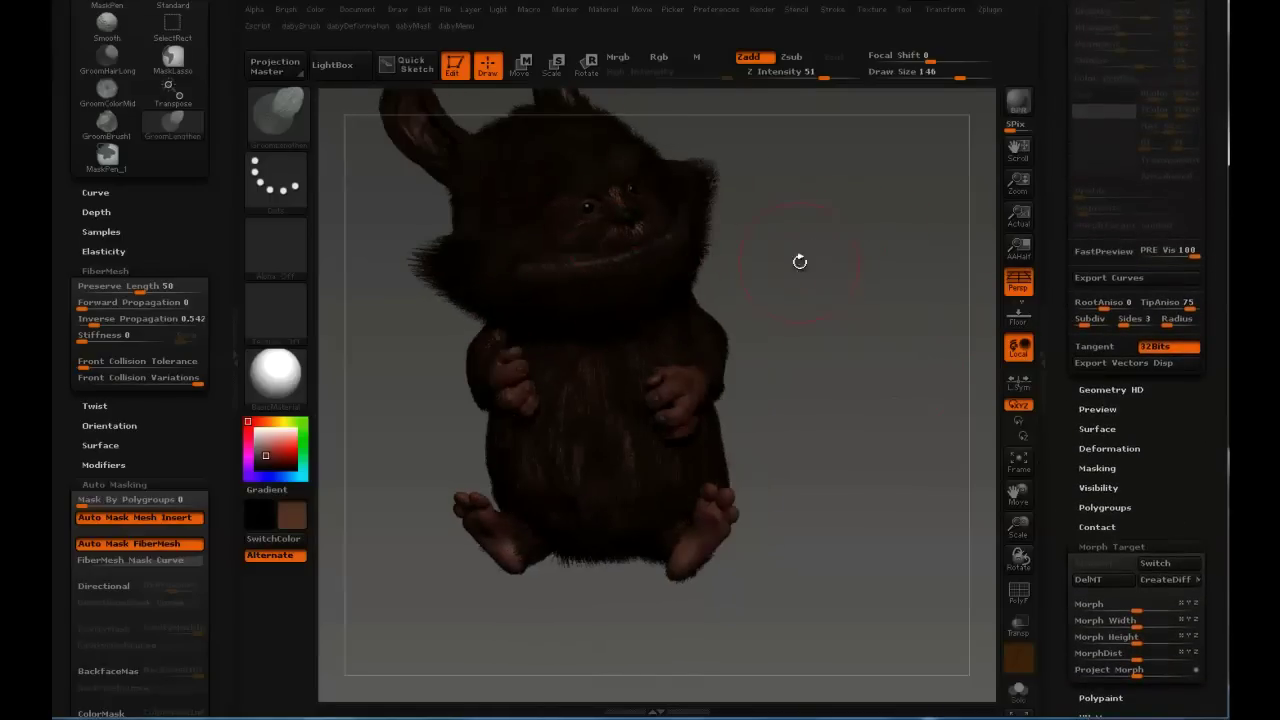
click(1095, 252)
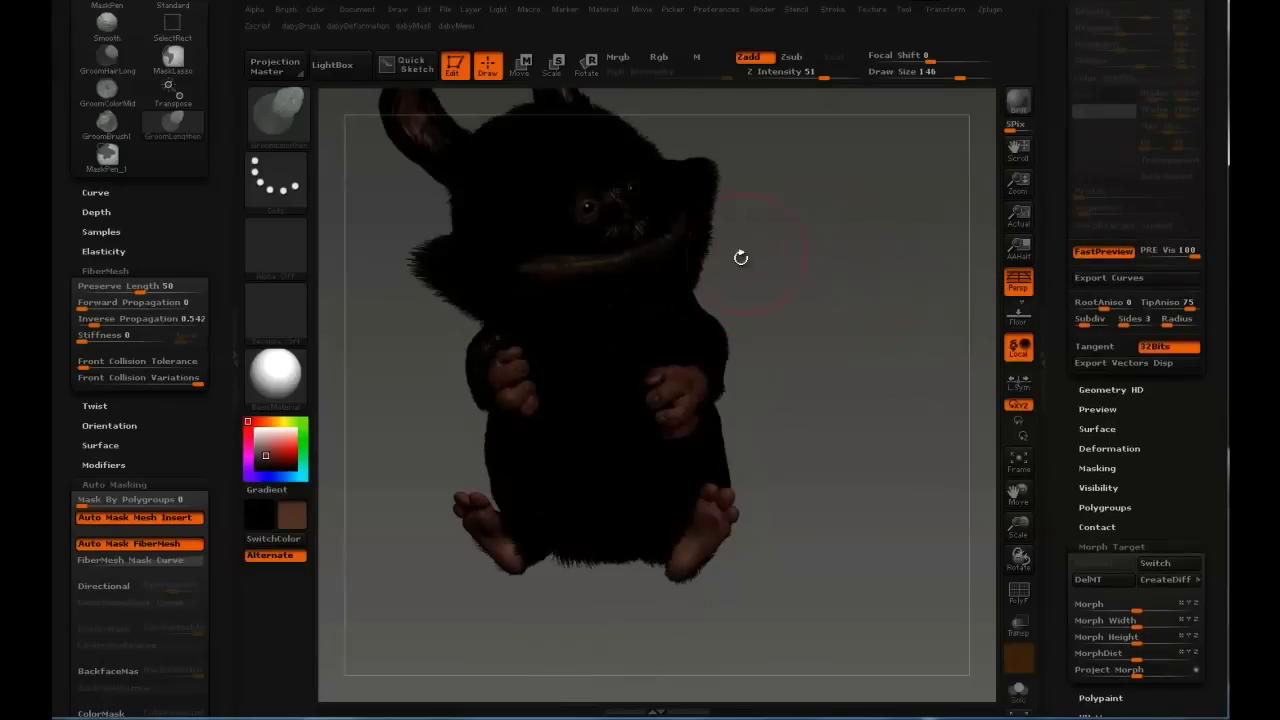
click(315, 9)
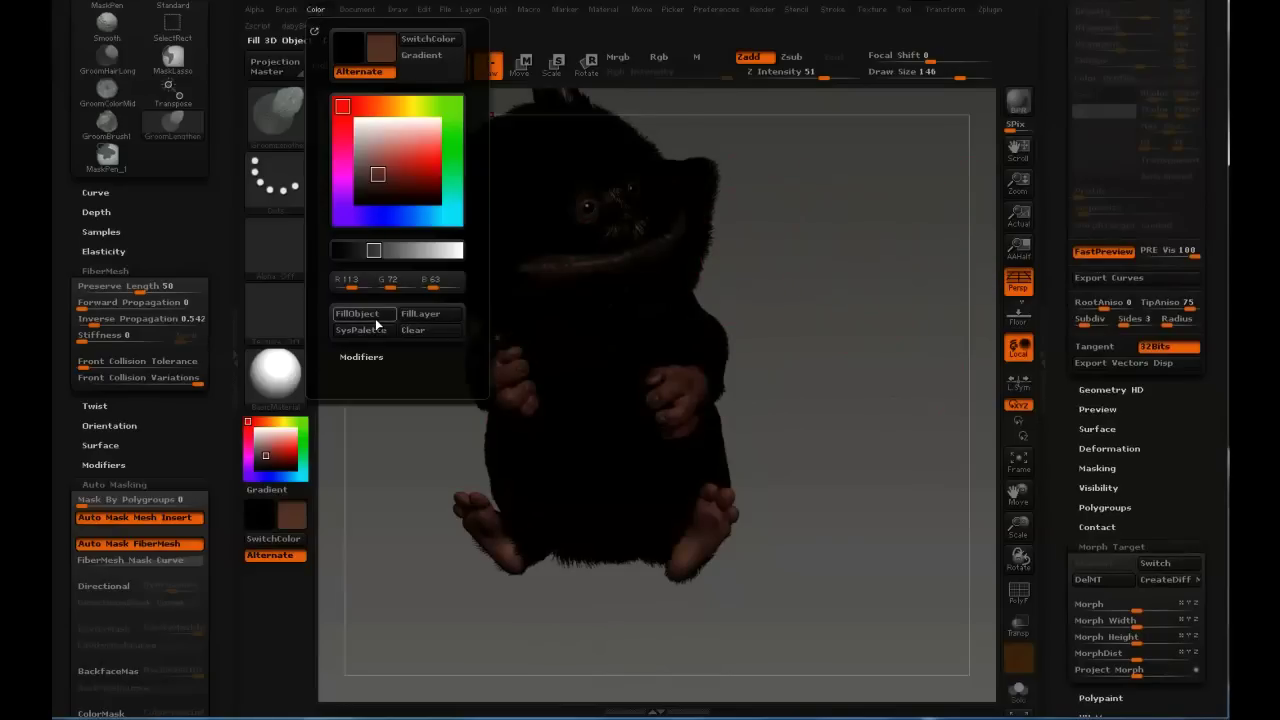
ctrl+click(796, 292)
ctrl+click(814, 276)
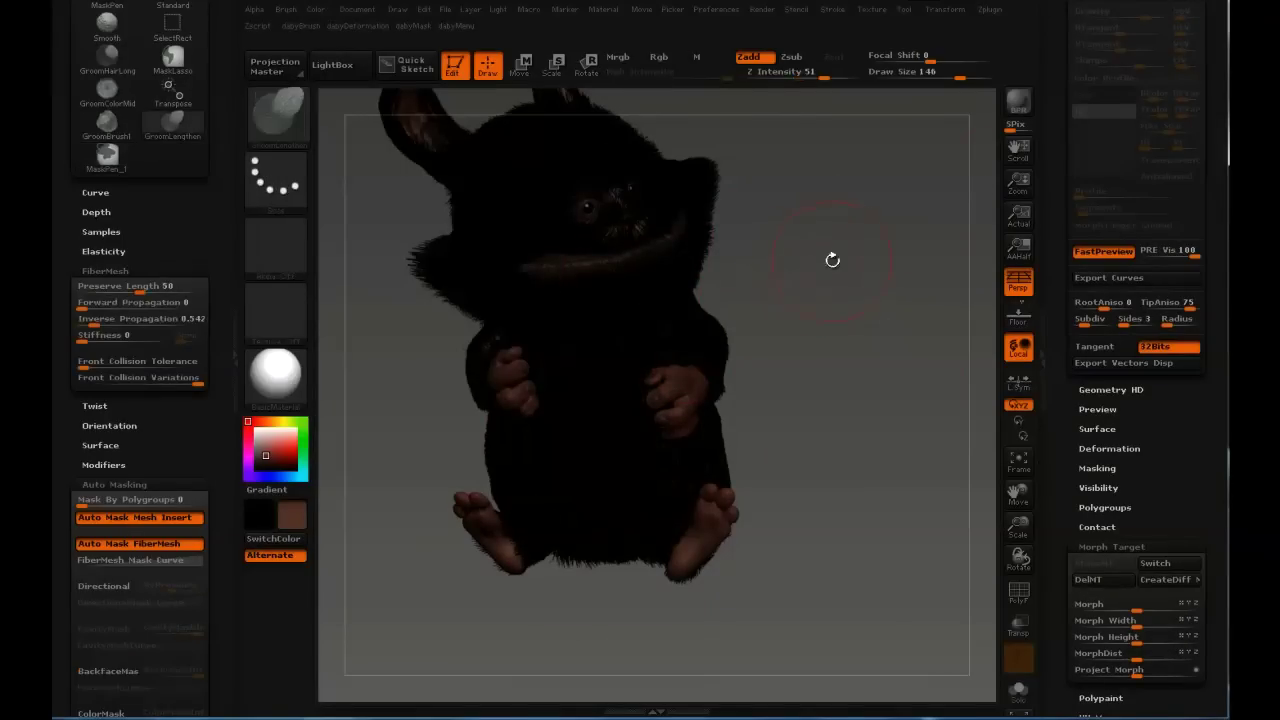
Blur the mask on the belly fur and invert it twice to refresh the fur's display.
mouse_move(1061, 186)
mouse_down()
mouse_move(1040, 420)
mouse_move(1036, 359)
mouse_move(1052, 340)
mouse_up()
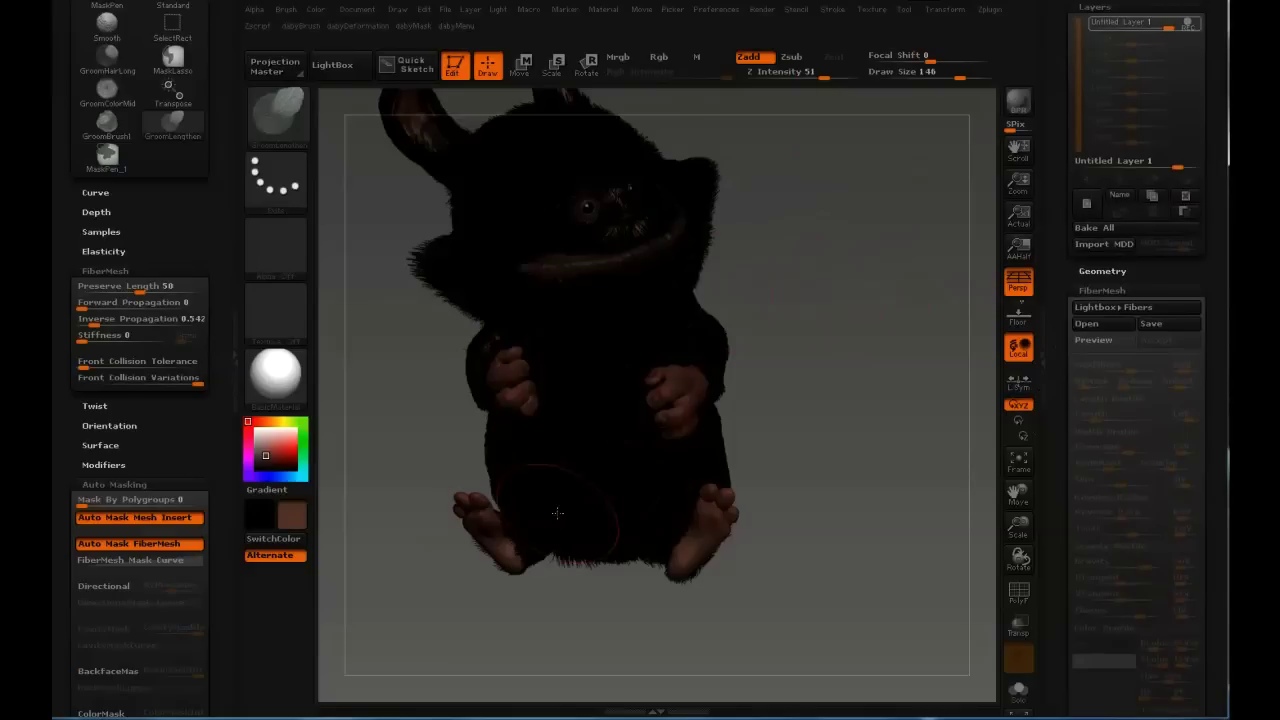
ctrl+click(602, 415)
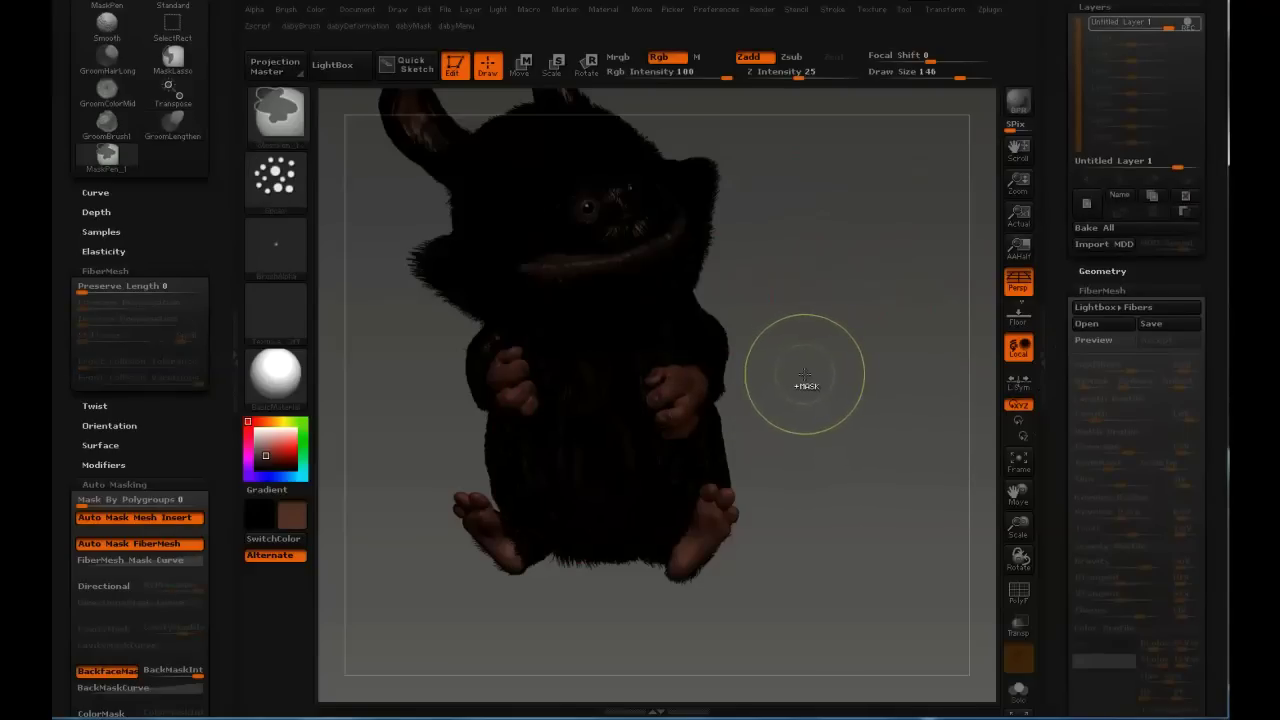
ctrl+click(806, 375)
ctrl+click(808, 373)
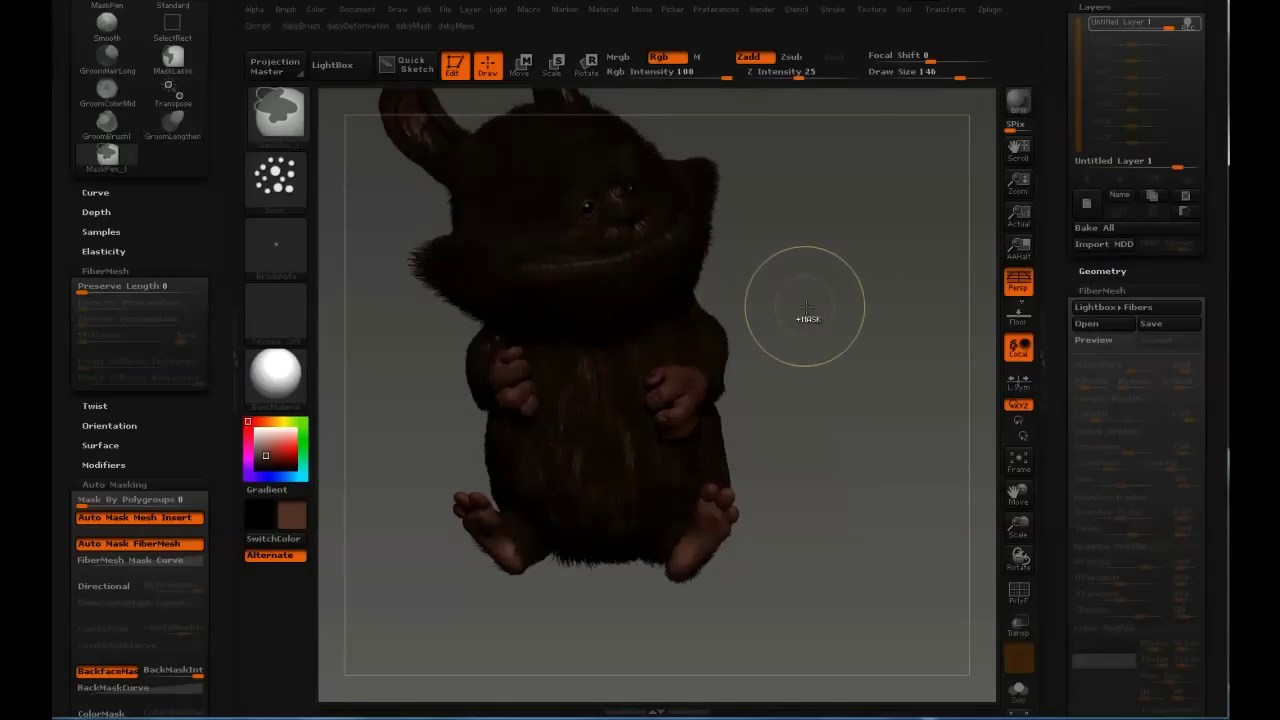
Invert the fur mask back and forth, ending with only the sprayed belly fibers left unmasked.
ctrl+click(768, 336)
ctrl+click(760, 340)
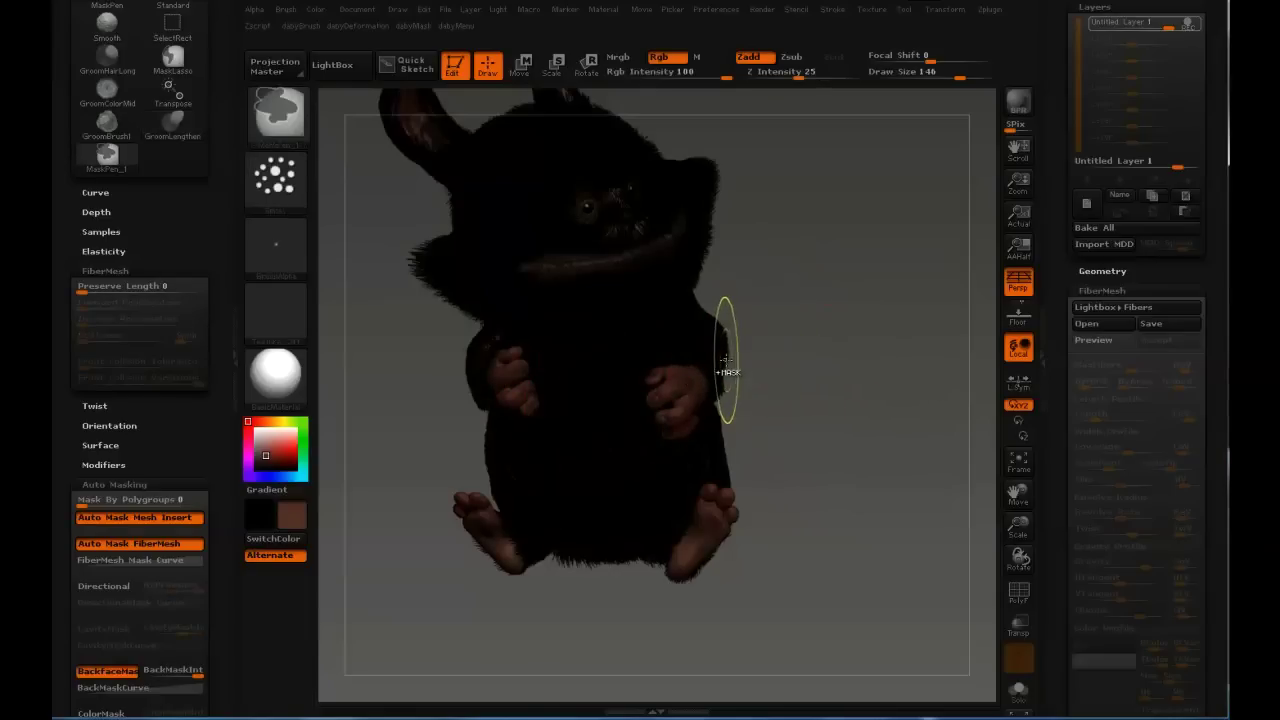
drag(606, 400, 599, 440)
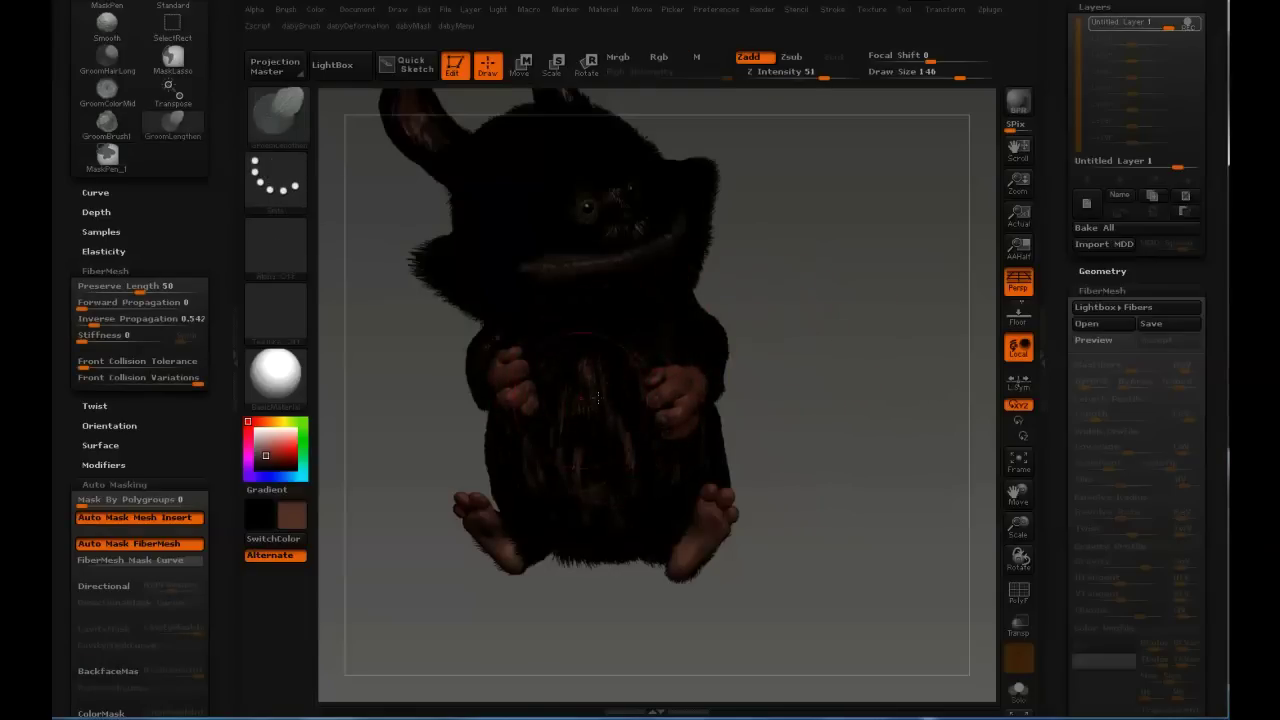
key(ctrl)
key(ctrl)
ctrl+click(792, 348)
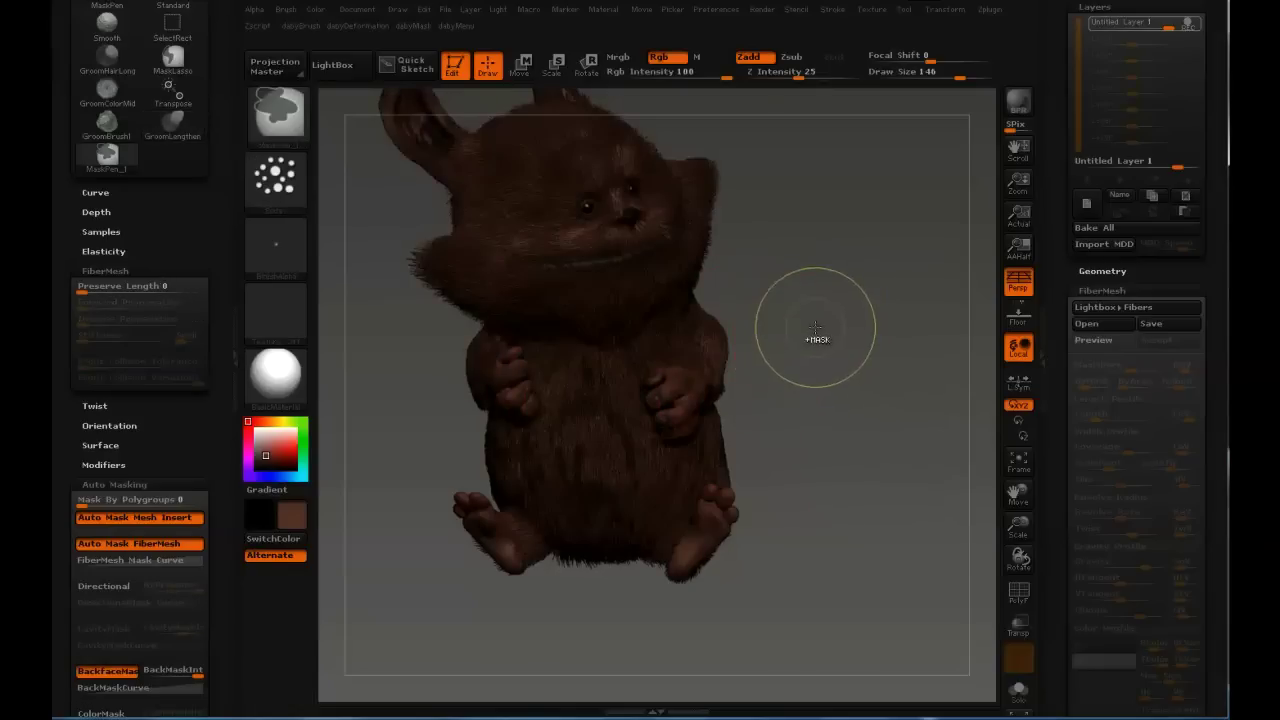
ctrl+click(815, 323)
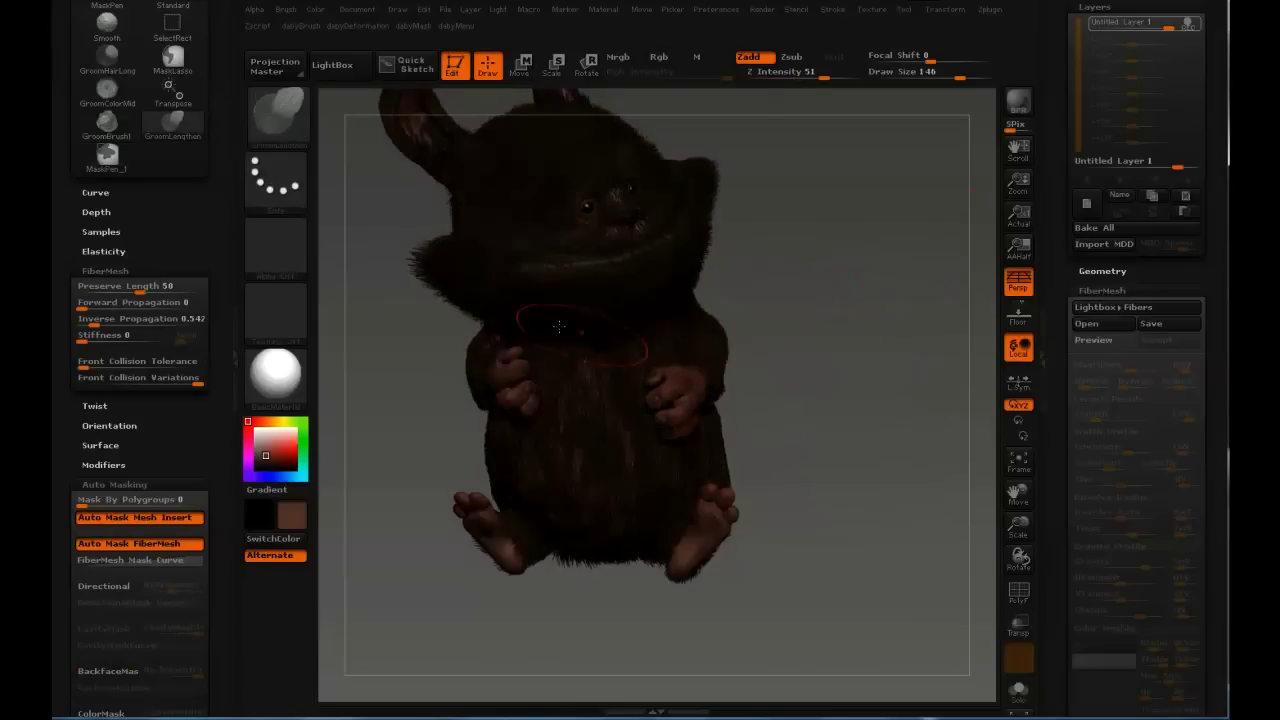
Try to lengthen the unmasked belly fibers with Transpose Move and Scale while the layer is recording.
drag(1074, 414, 1063, 498)
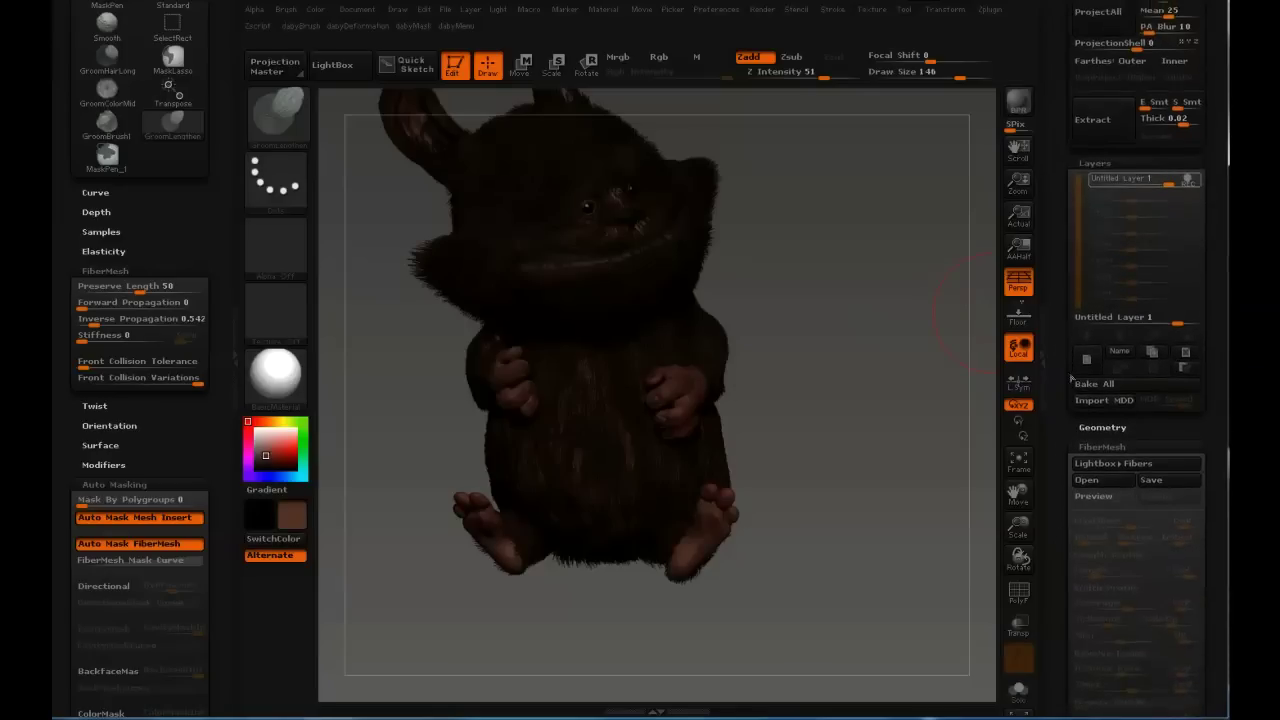
key(w)
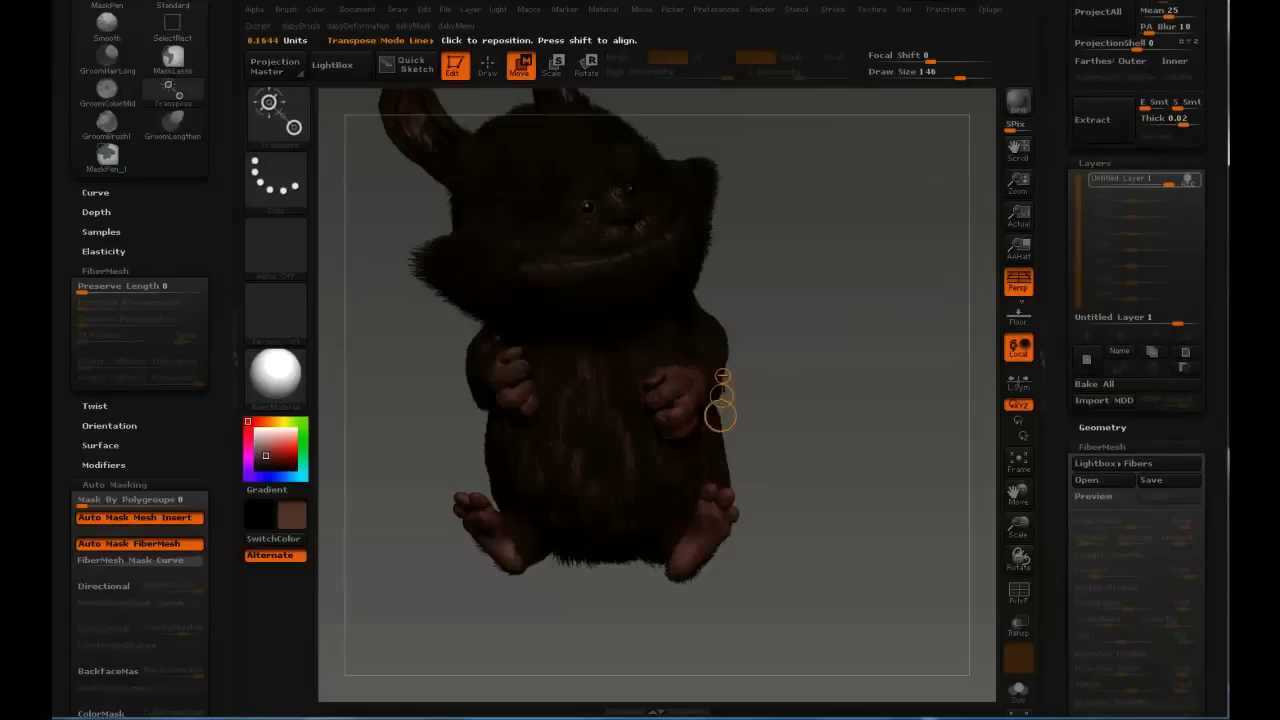
drag(600, 405, 797, 459)
drag(873, 420, 764, 392)
mouse_move(652, 499)
mouse_down()
mouse_move(729, 466)
mouse_move(699, 535)
mouse_up()
drag(832, 372, 930, 385)
drag(614, 427, 759, 417)
drag(813, 357, 770, 418)
drag(706, 458, 737, 393)
drag(856, 372, 866, 326)
key(e)
drag(784, 370, 796, 372)
key(q)
Invert the mask to check the stretched fur from other angles, and undo the Transpose edit.
mouse_move(850, 285)
mouse_down()
mouse_move(865, 262)
mouse_move(733, 298)
mouse_up()
drag(921, 364, 862, 334)
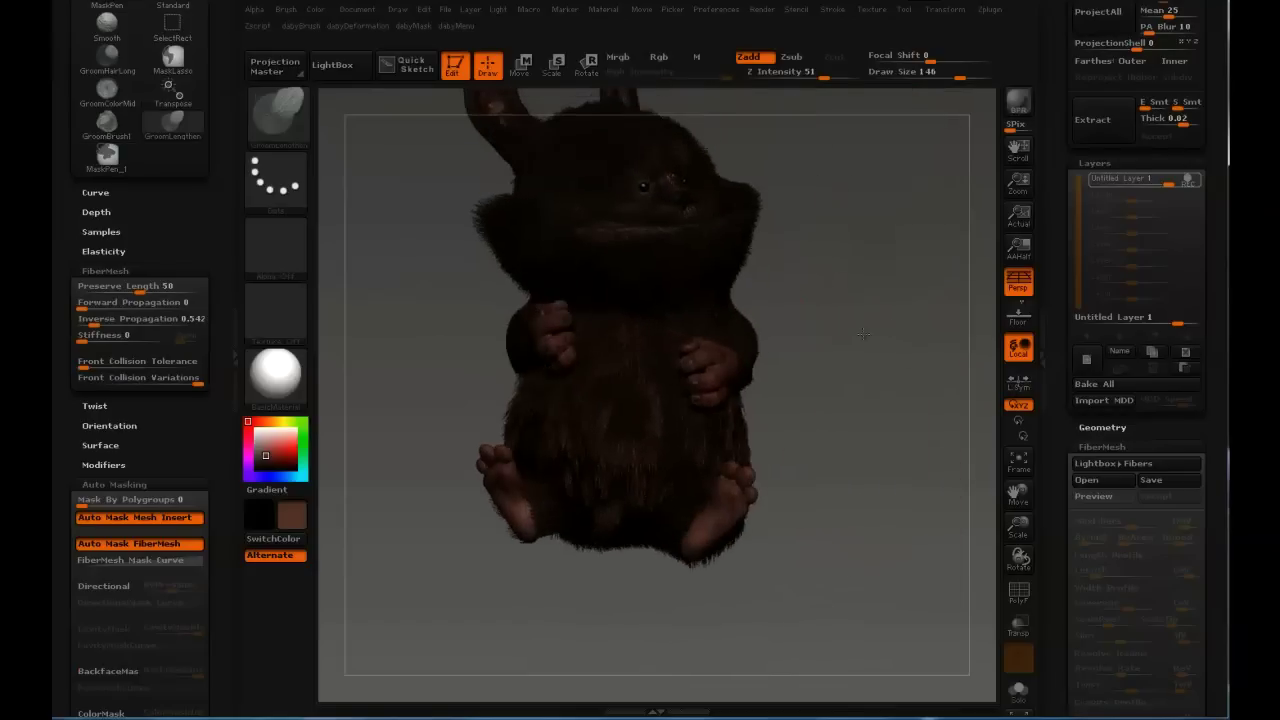
ctrl+click(801, 315)
mouse_move(801, 315)
mouse_down()
mouse_move(858, 336)
mouse_move(691, 368)
mouse_up()
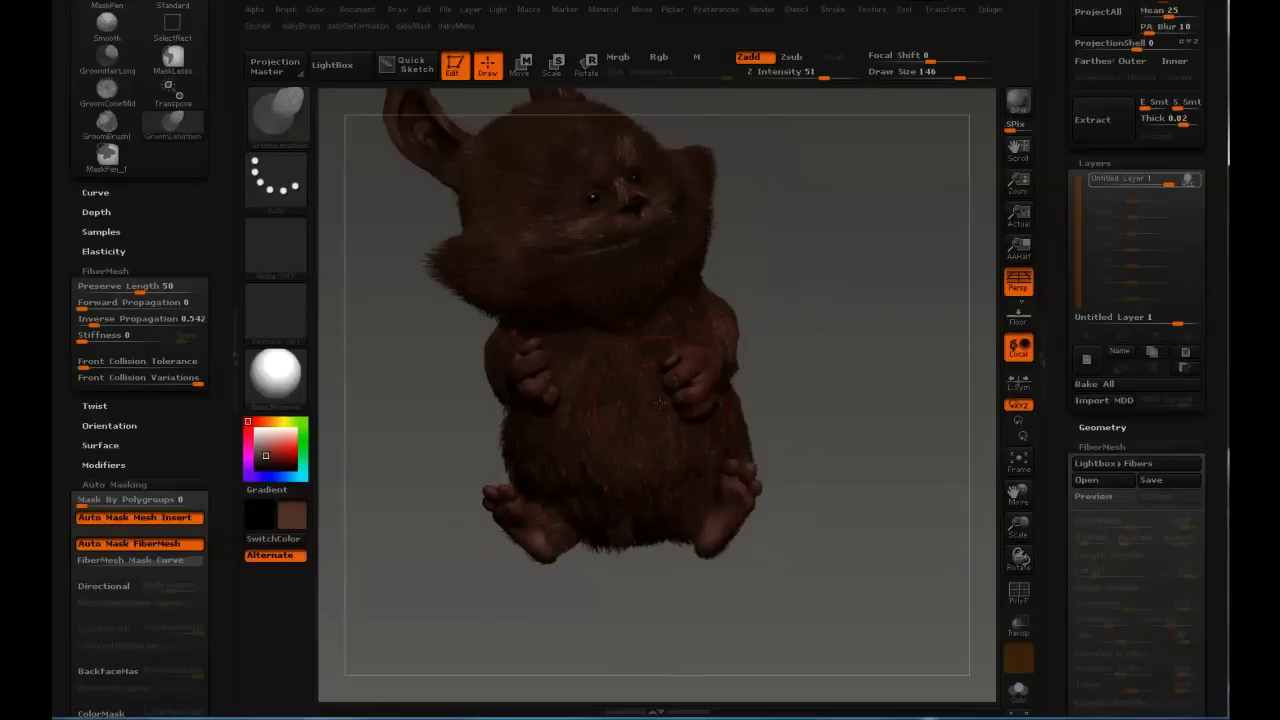
drag(801, 324, 625, 499)
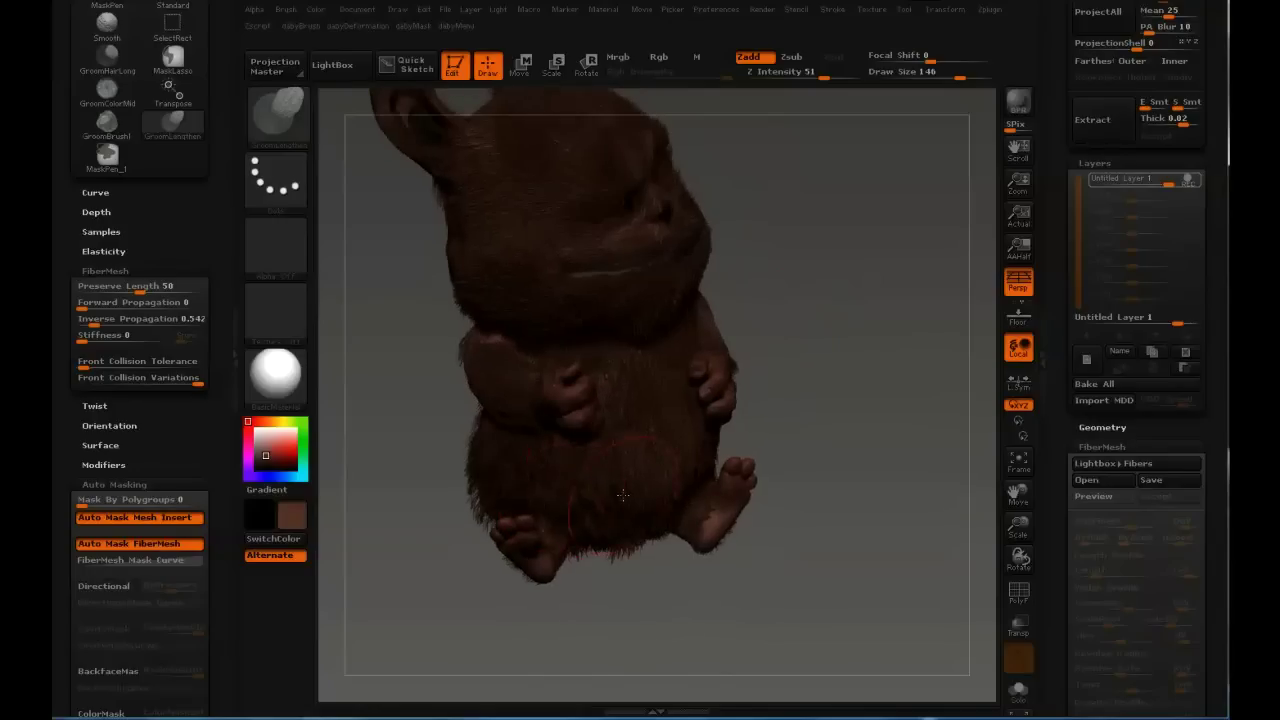
ctrl+click(722, 461)
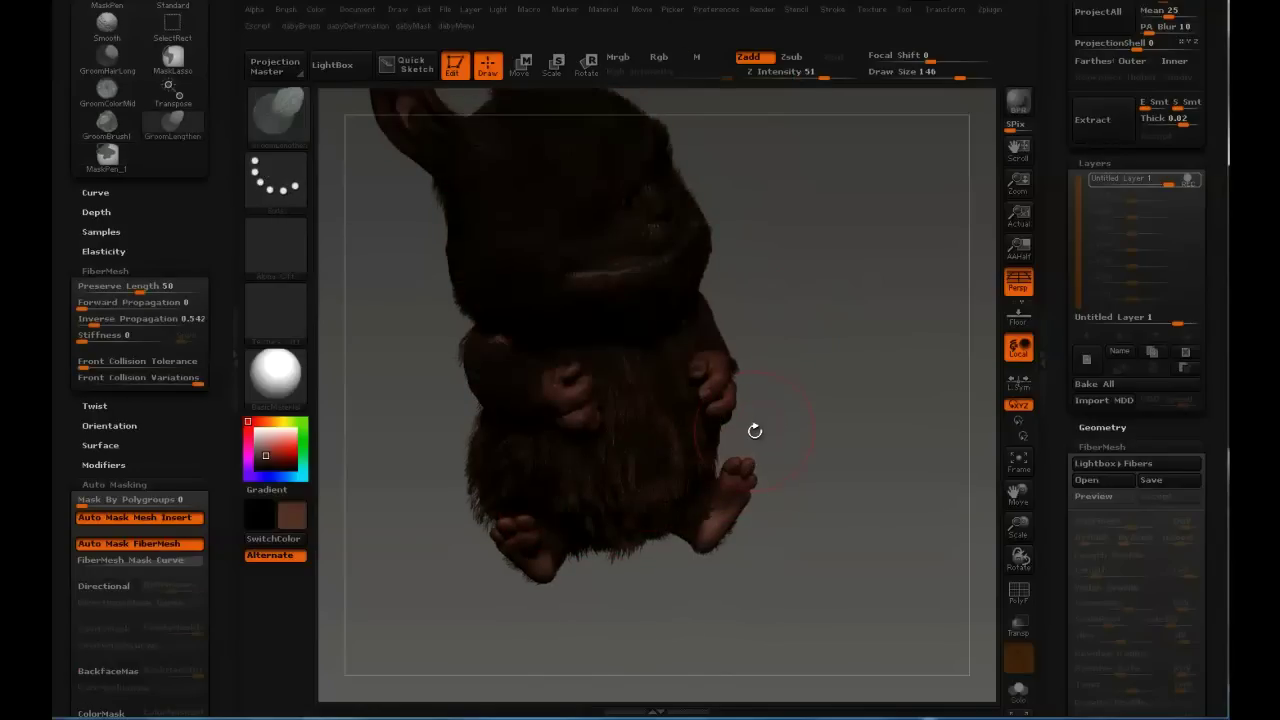
key(ctrl+z)
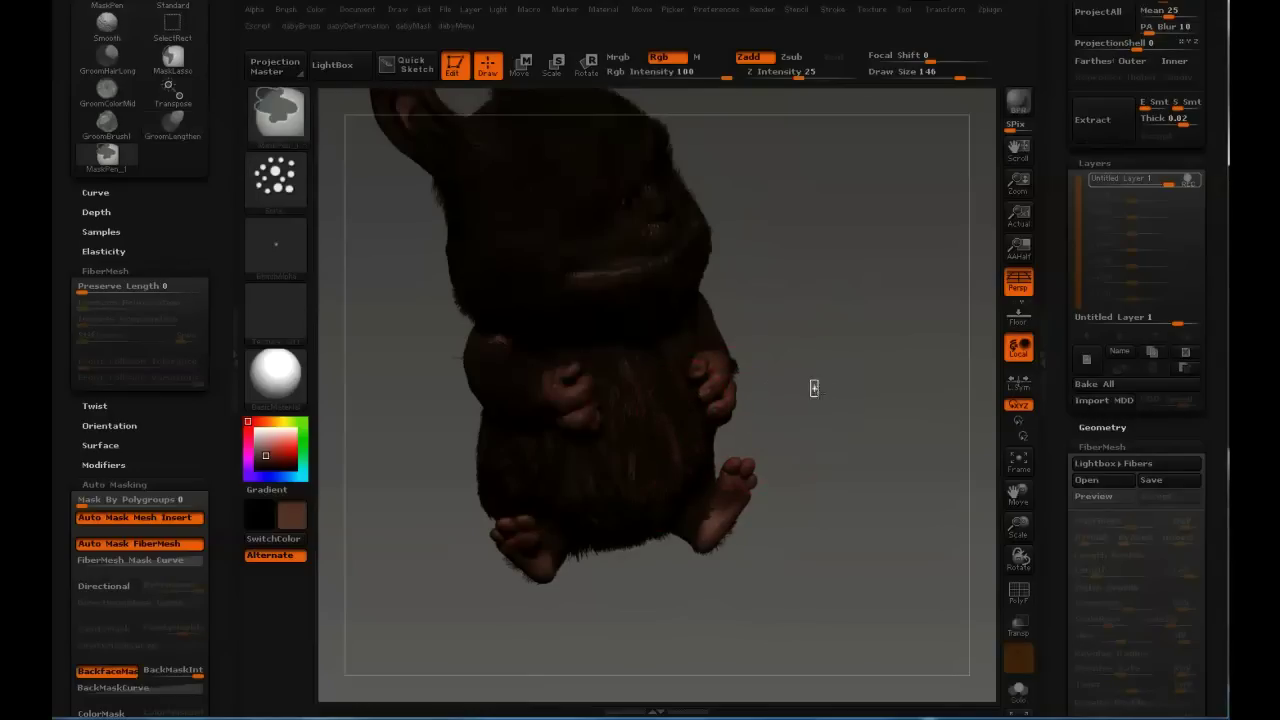
key(ctrl+z)
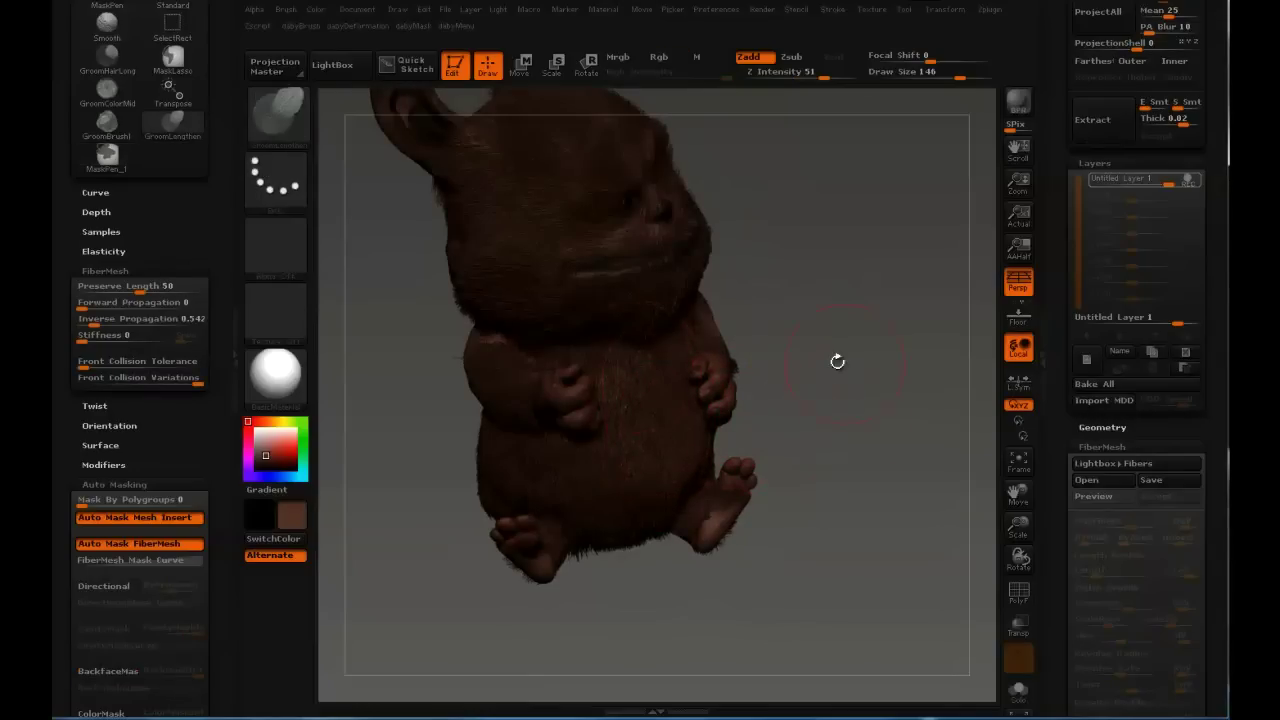
Isolate the body fur in Solo mode, reduce the draw size to 50 and ready the spray mask brush.
key(ctrl+shift)
ctrl+shift+click(804, 405)
click(1018, 691)
key(s)
drag(638, 381, 601, 382)
key(ctrl)
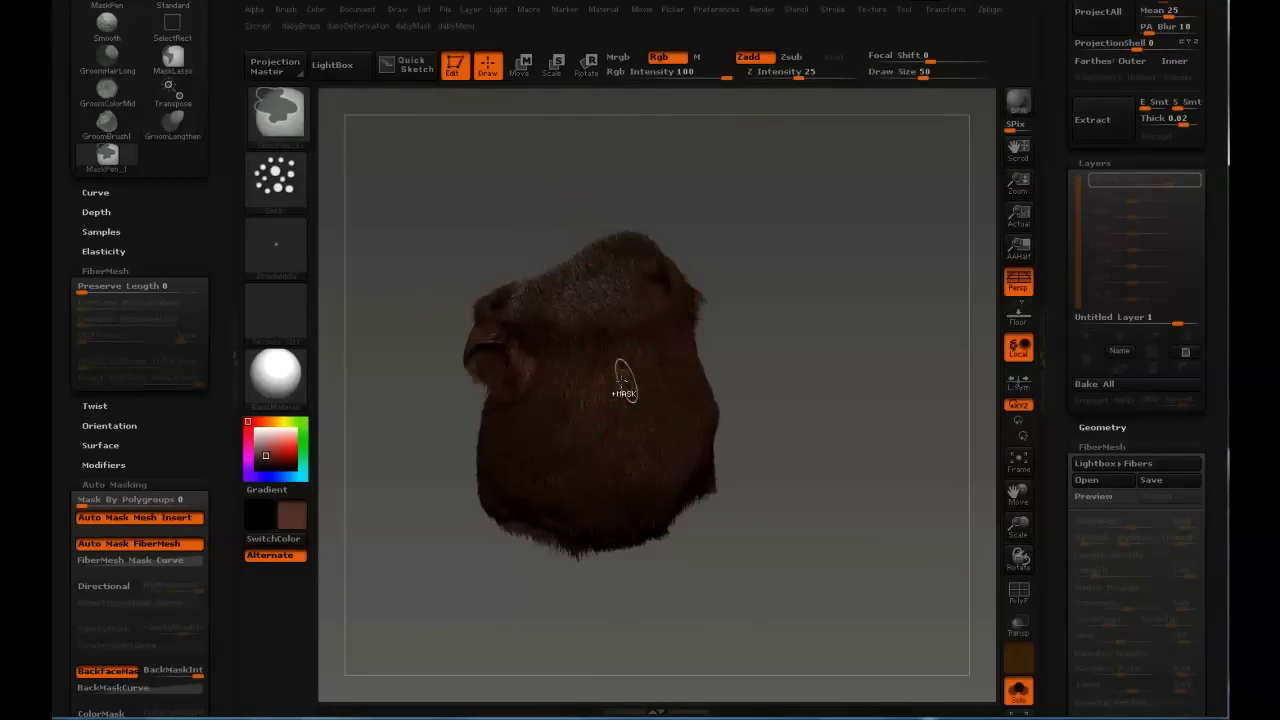
Spray mask random fibers over the front, sides and back of the body fur.
drag(757, 349, 808, 394)
right_drag(808, 394, 980, 450)
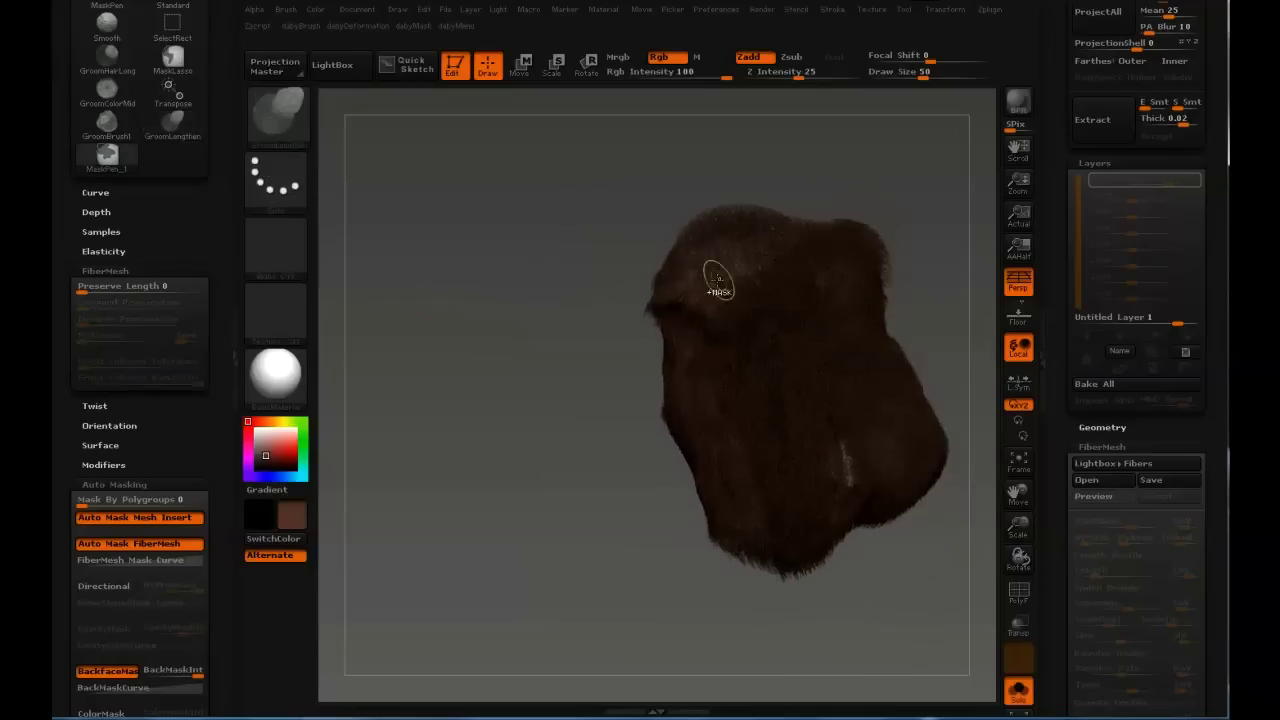
mouse_move(851, 441)
right_down()
mouse_move(744, 406)
mouse_move(820, 360)
mouse_move(688, 268)
right_up()
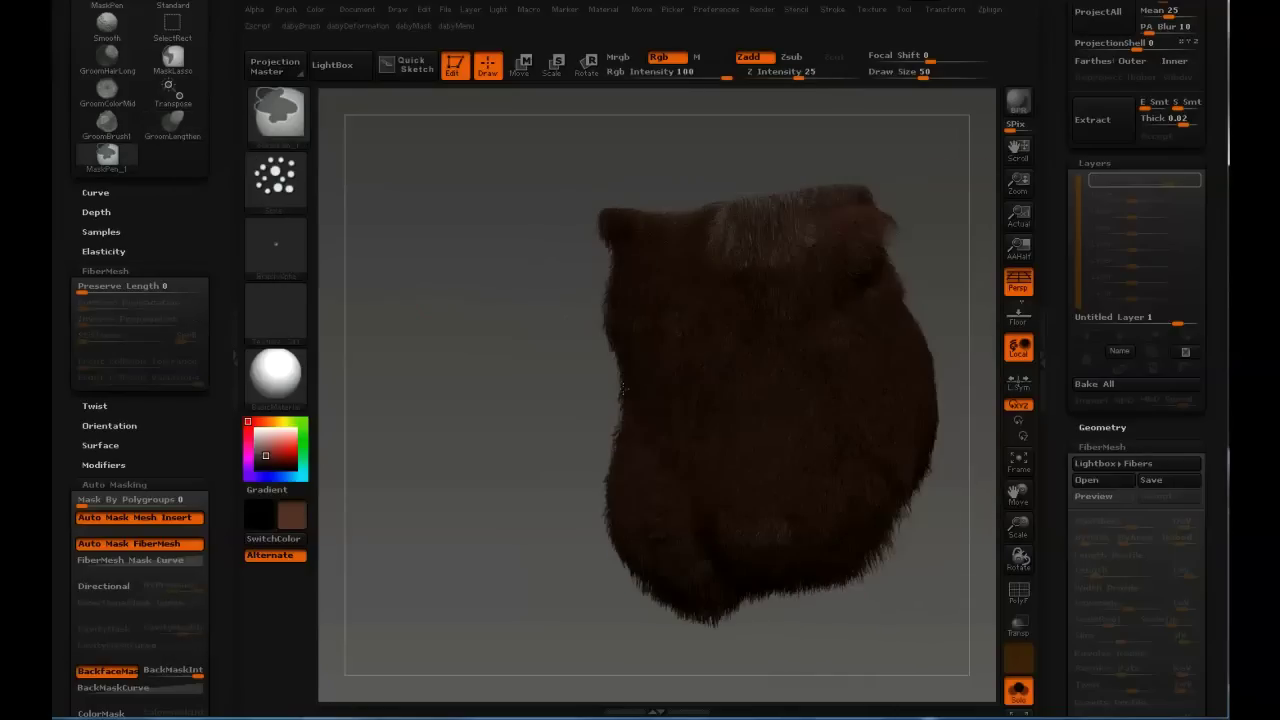
mouse_move(716, 322)
right_down()
mouse_move(746, 353)
mouse_move(687, 396)
right_up()
mouse_move(757, 260)
right_down()
mouse_move(793, 329)
mouse_move(634, 260)
right_up()
right_drag(744, 466, 849, 446)
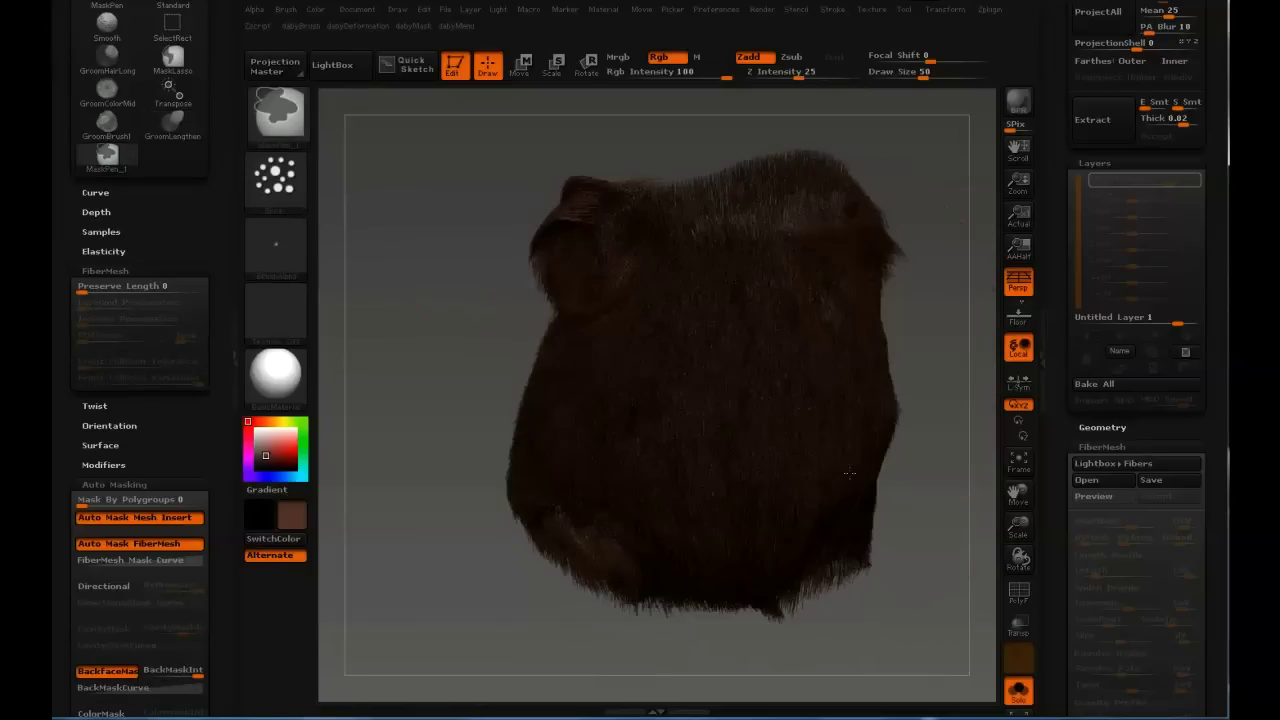
Invert the mask, show the full creature again and lengthen the sprayed fibers with Transpose Scale.
right_drag(940, 403, 940, 400)
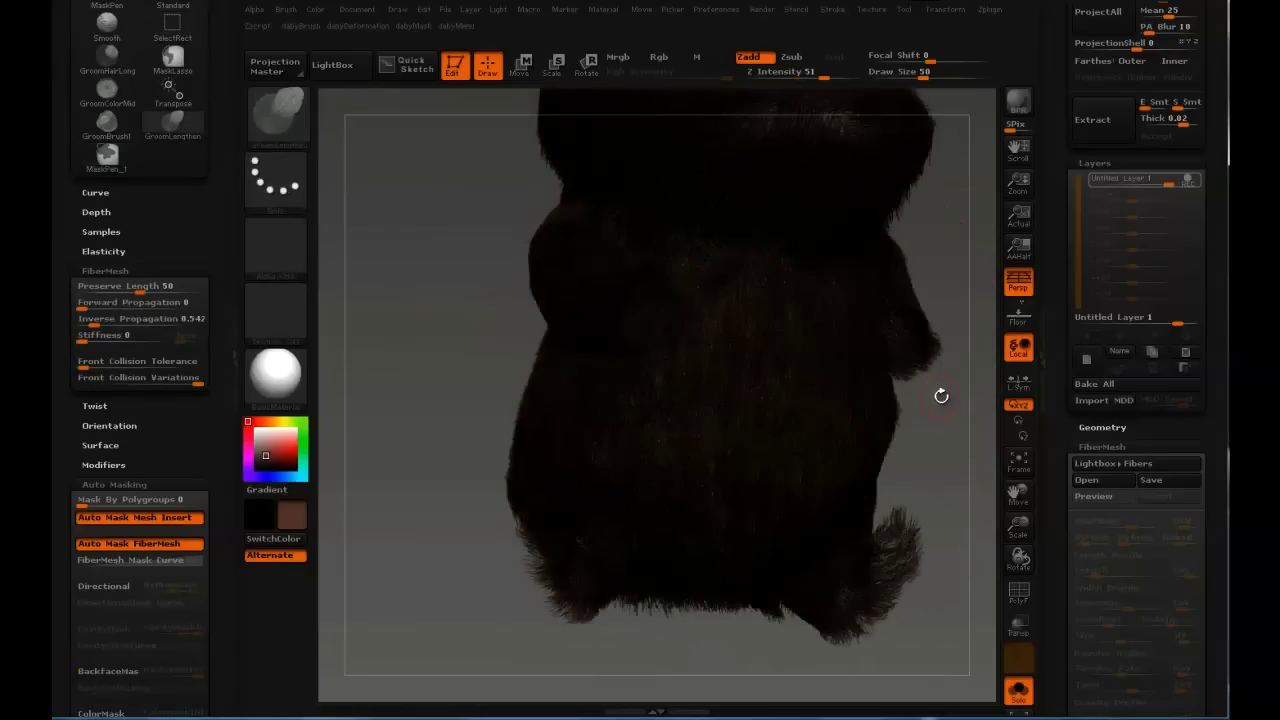
right_drag(952, 334, 872, 223)
key(f)
key(e)
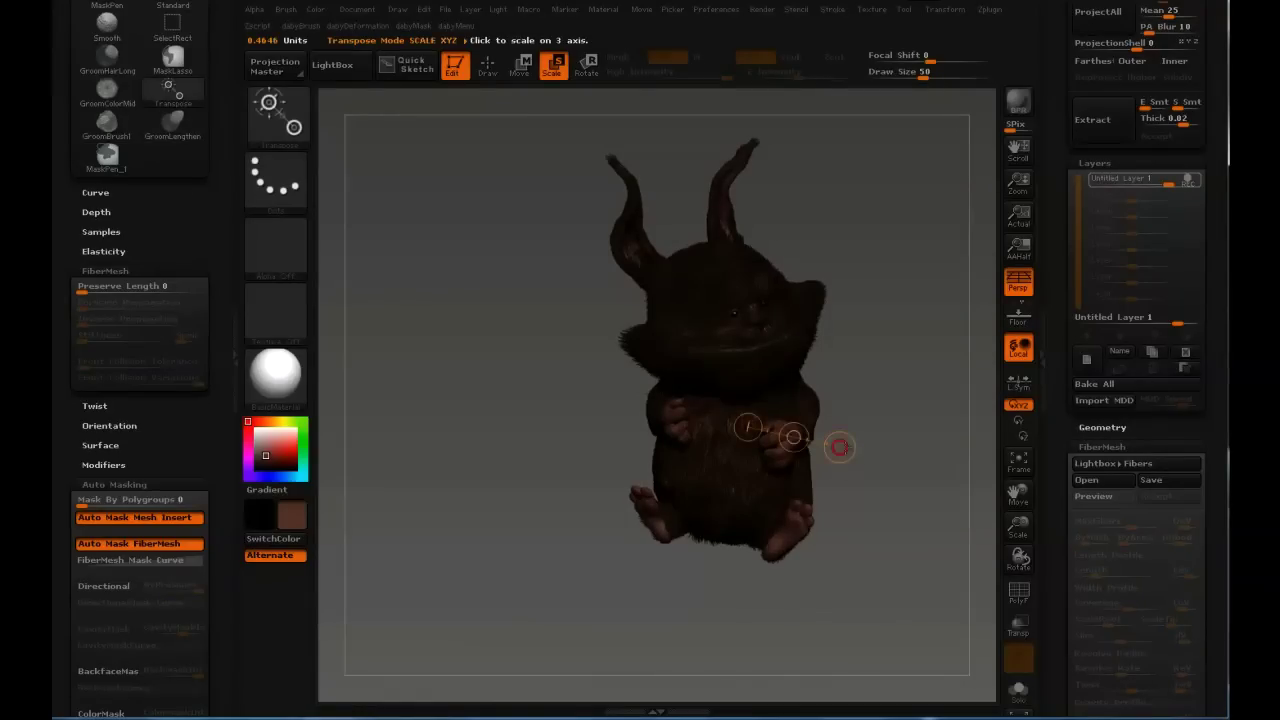
drag(839, 447, 838, 446)
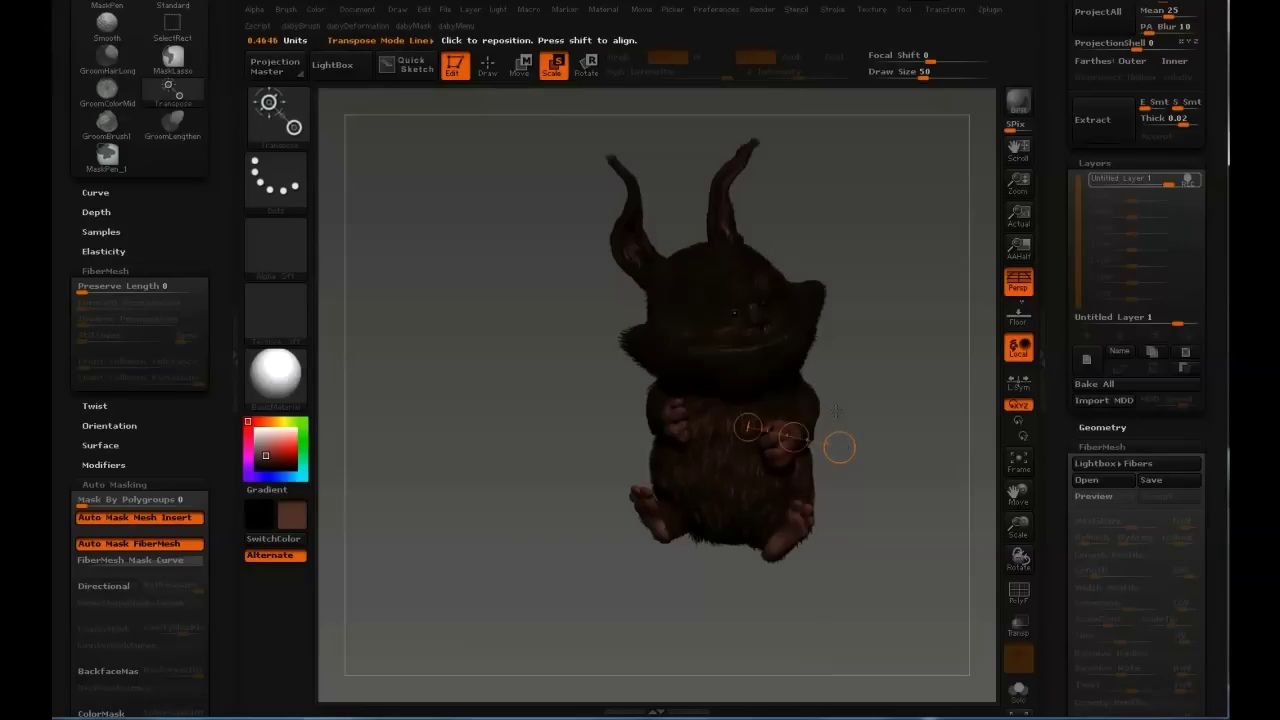
drag(839, 447, 840, 452)
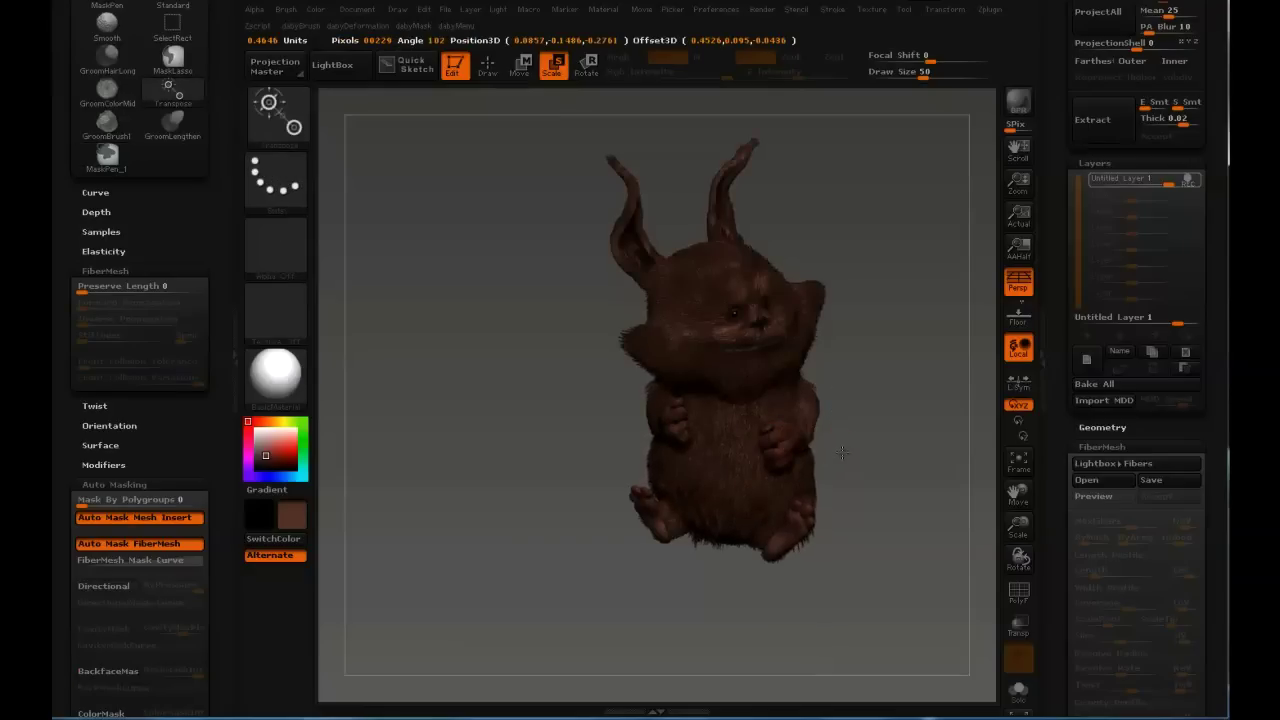
Examine the body fur's varied length from several angles and up close.
key(q)
mouse_move(863, 357)
mouse_down()
mouse_move(937, 348)
mouse_move(889, 416)
mouse_move(895, 470)
mouse_up()
drag(930, 329, 834, 321)
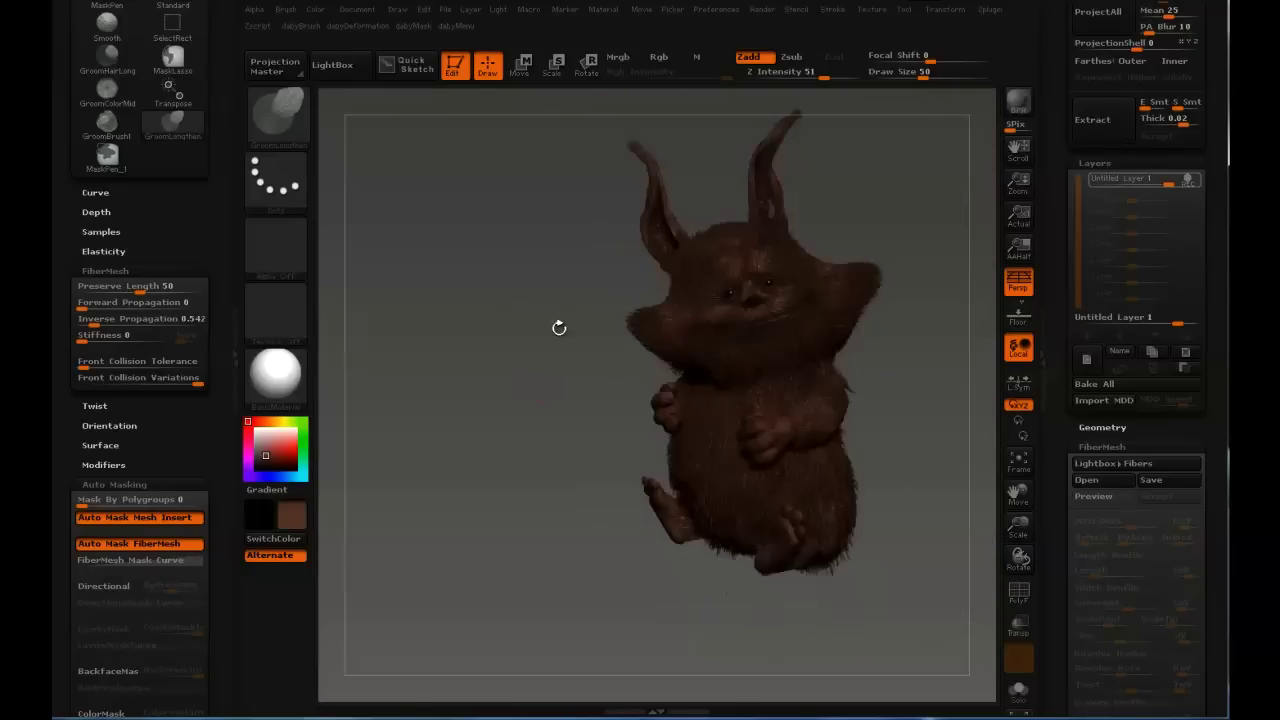
drag(559, 328, 489, 309)
drag(880, 500, 905, 560)
drag(489, 309, 520, 309)
drag(783, 286, 770, 284)
drag(928, 270, 746, 242)
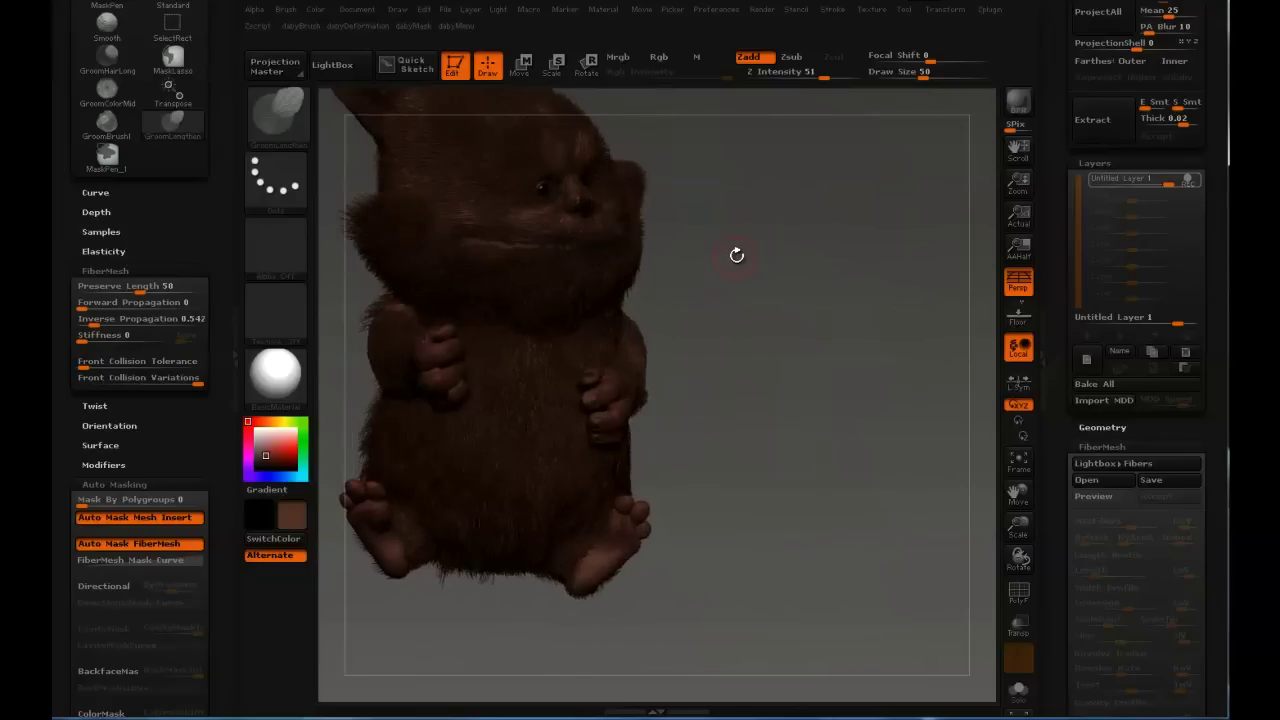
drag(717, 268, 782, 211)
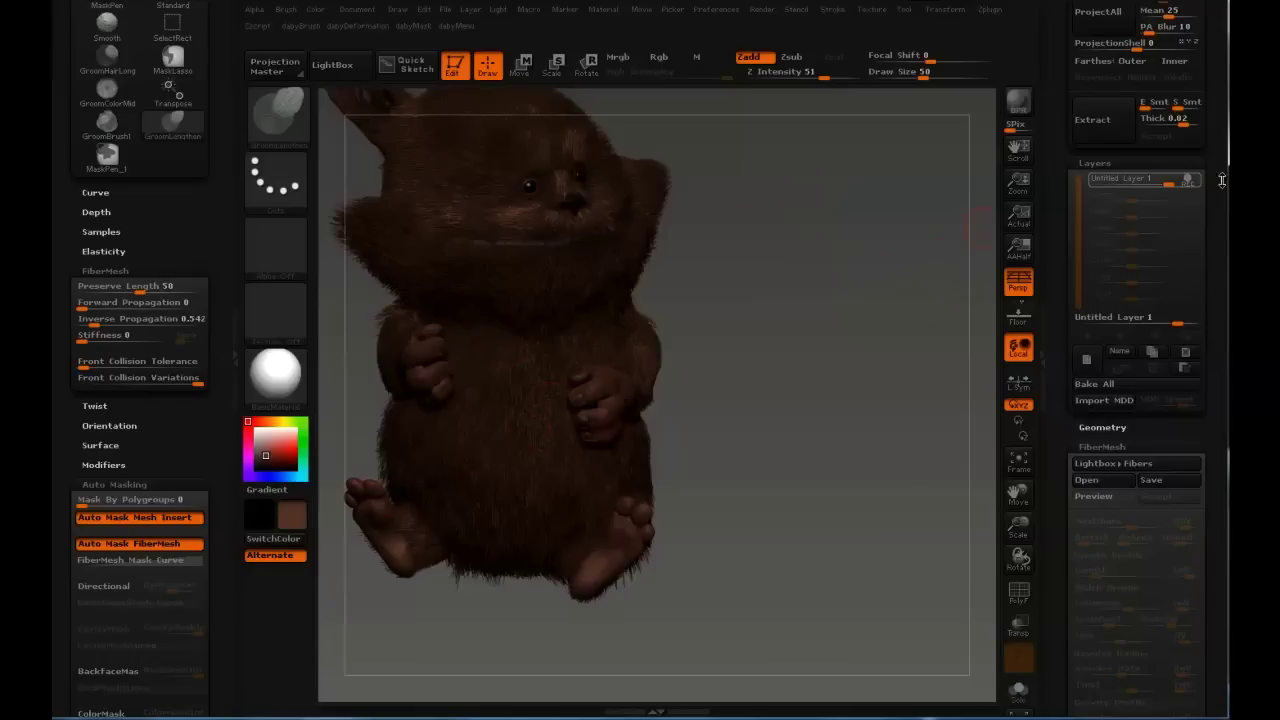
Hide the layer, snapshot the creature to the canvas and place the live model beside it with the layer visible to compare.
click(1189, 180)
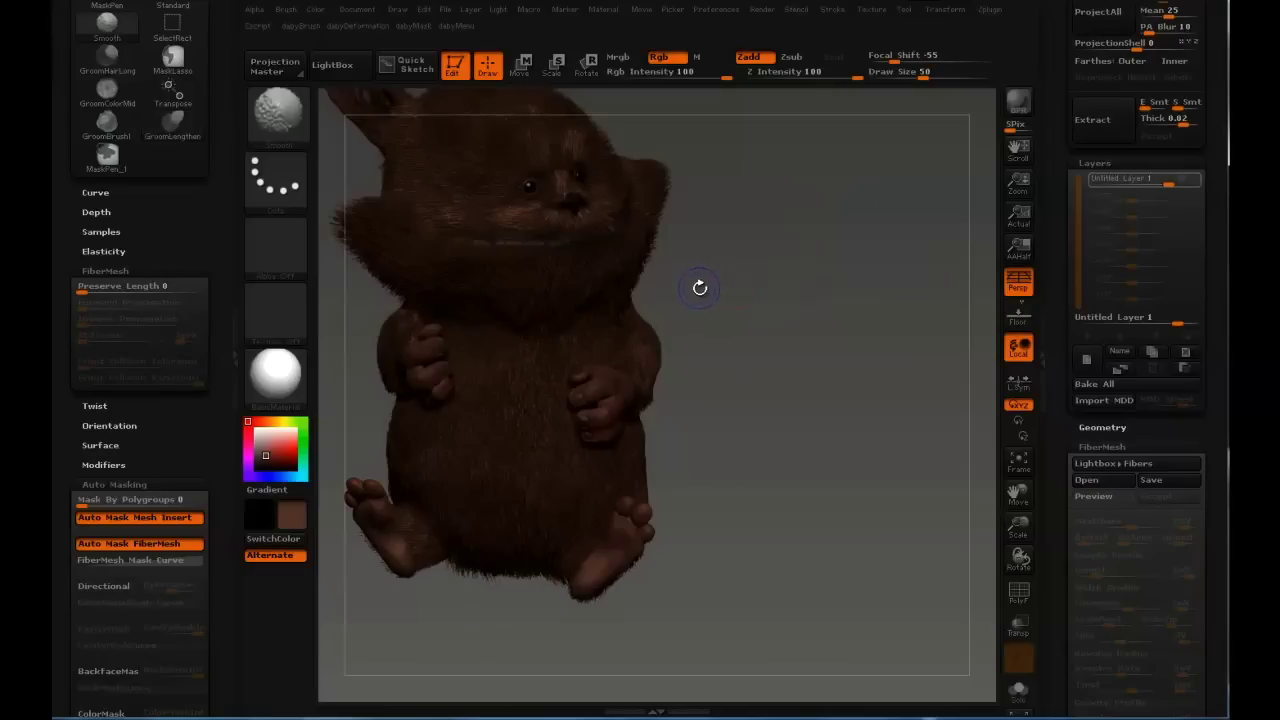
key(shift+s)
alt+drag(330, 351, 776, 218)
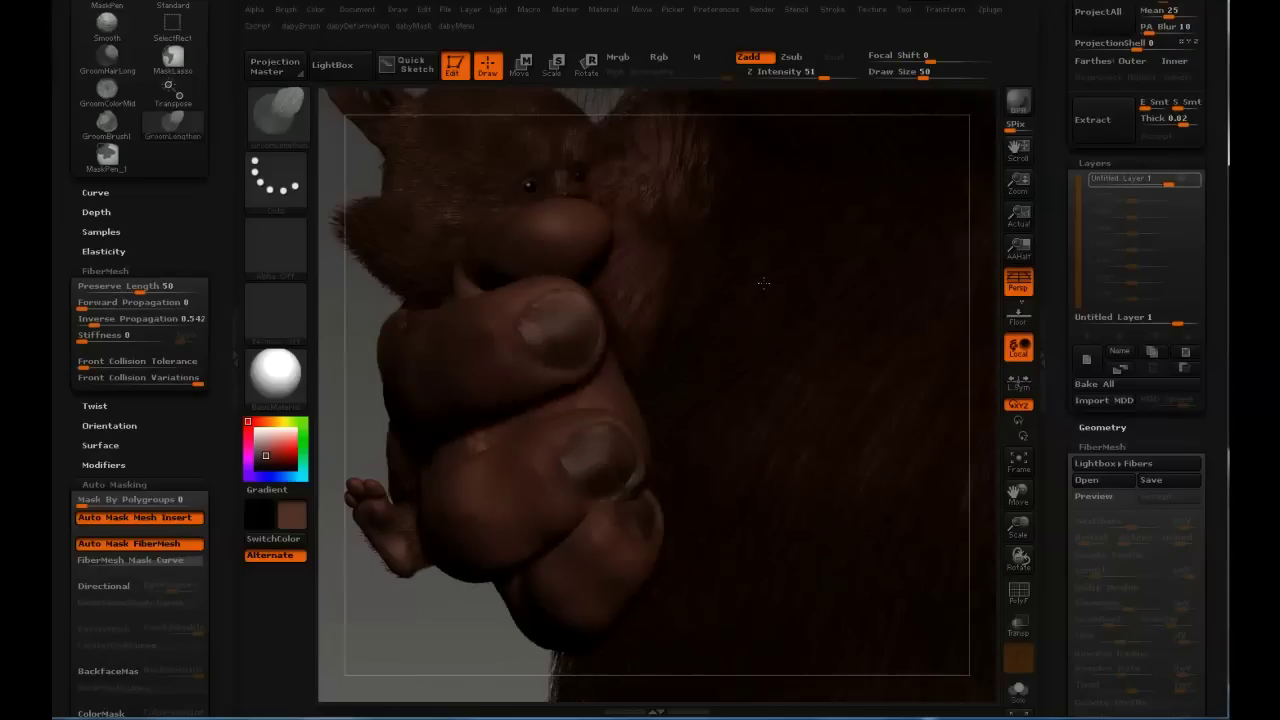
key(f)
drag(794, 291, 918, 147)
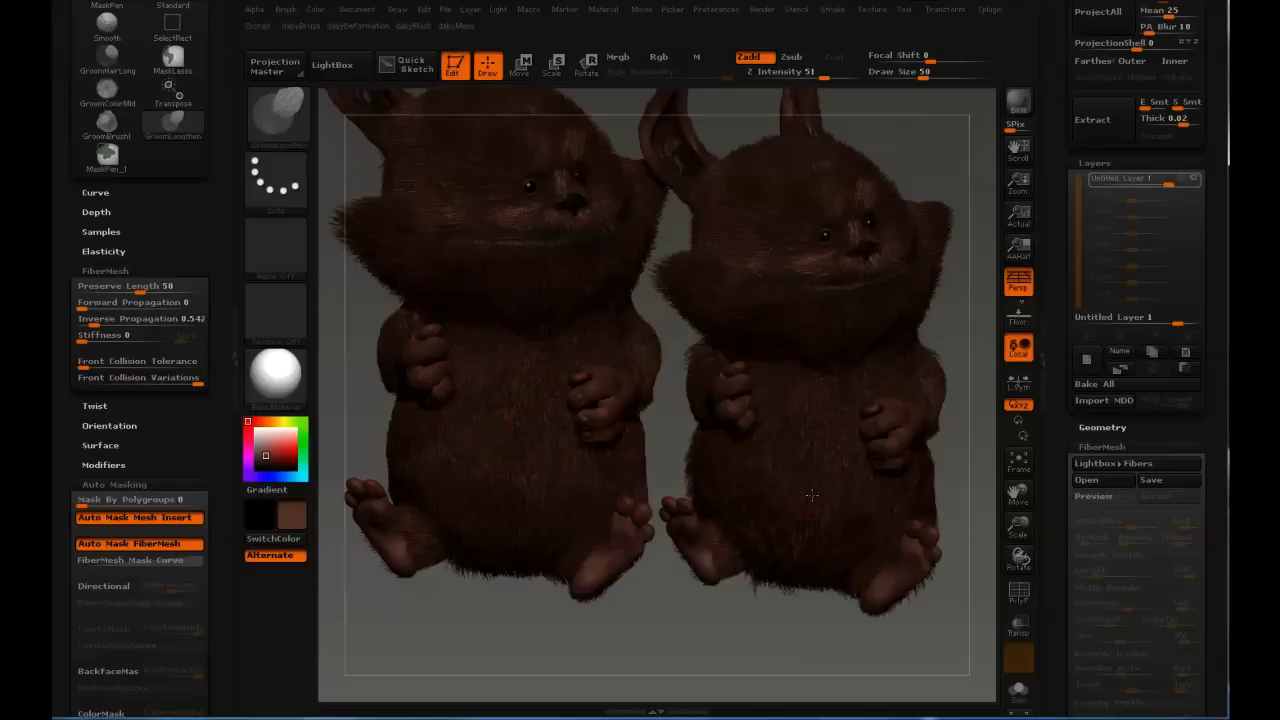
drag(825, 427, 805, 407)
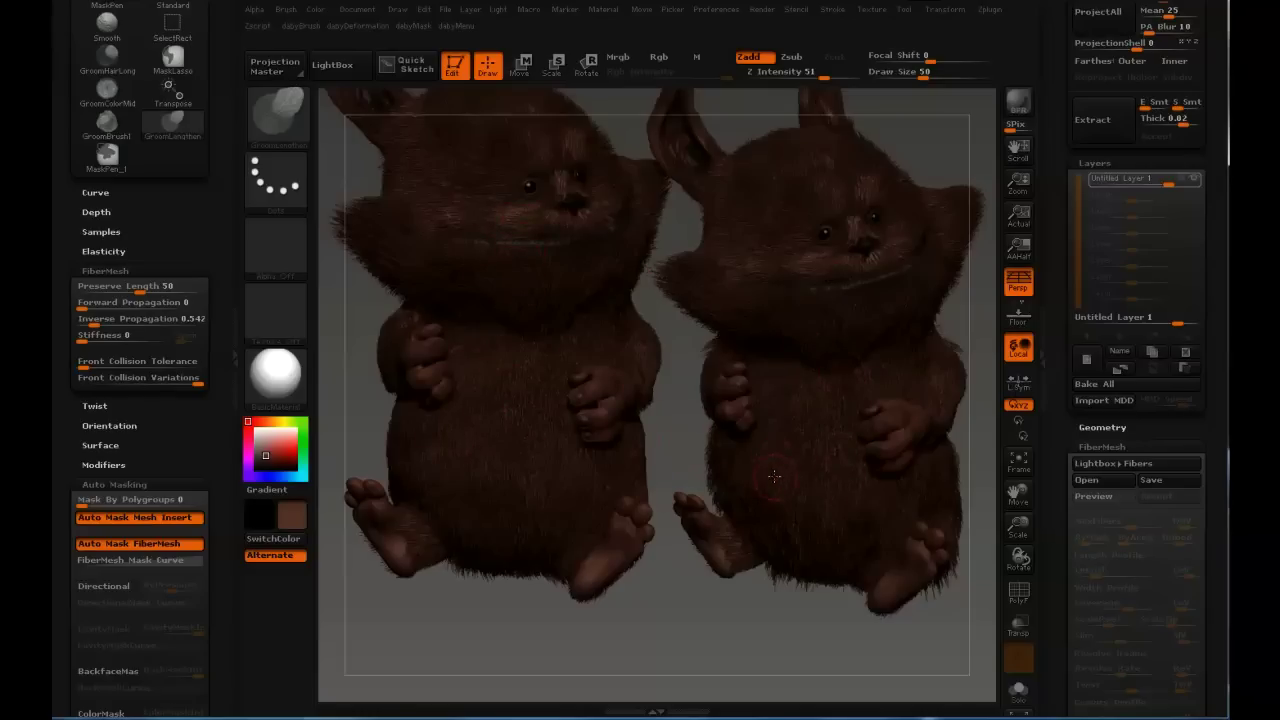
Clear the comparison snapshot from the canvas and remove the mask from the fur.
key(ctrl)
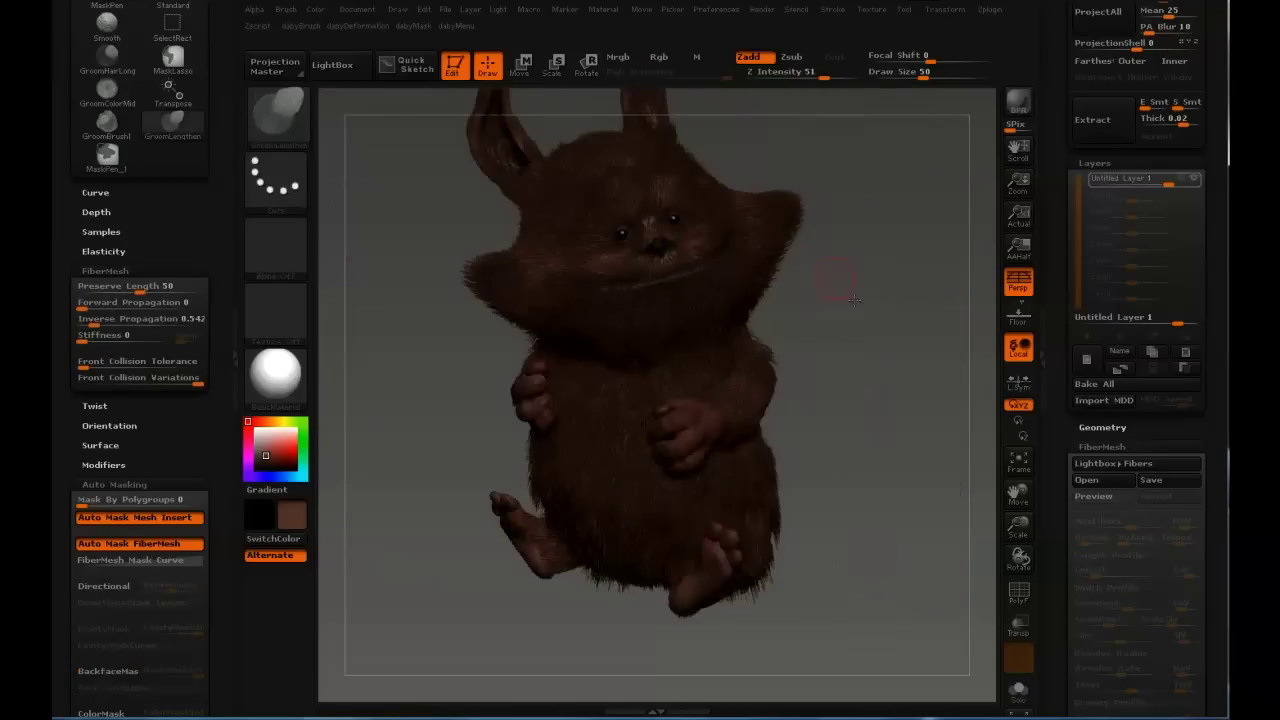
drag(869, 296, 868, 318)
alt+drag(863, 57, 852, 150)
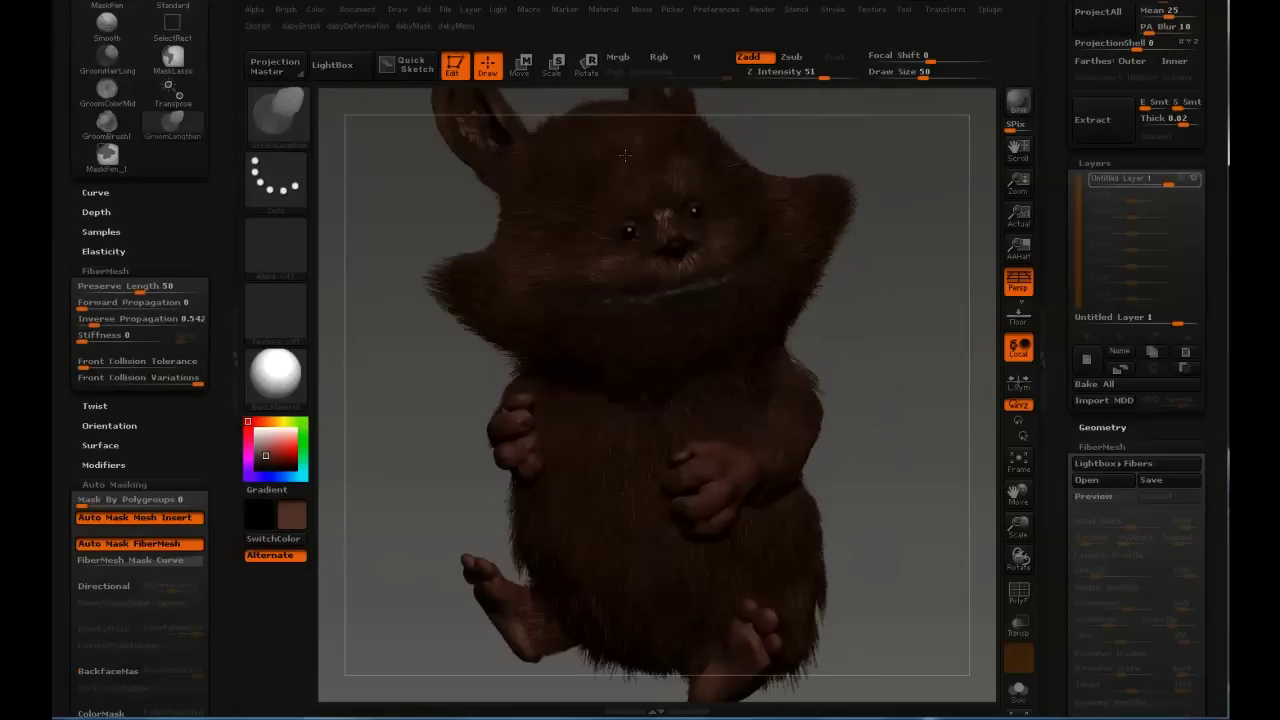
mouse_move(509, 292)
ctrl+mouse_down()
mouse_move(651, 169)
mouse_move(820, 228)
ctrl+mouse_up()
ctrl+drag(895, 218, 908, 266)
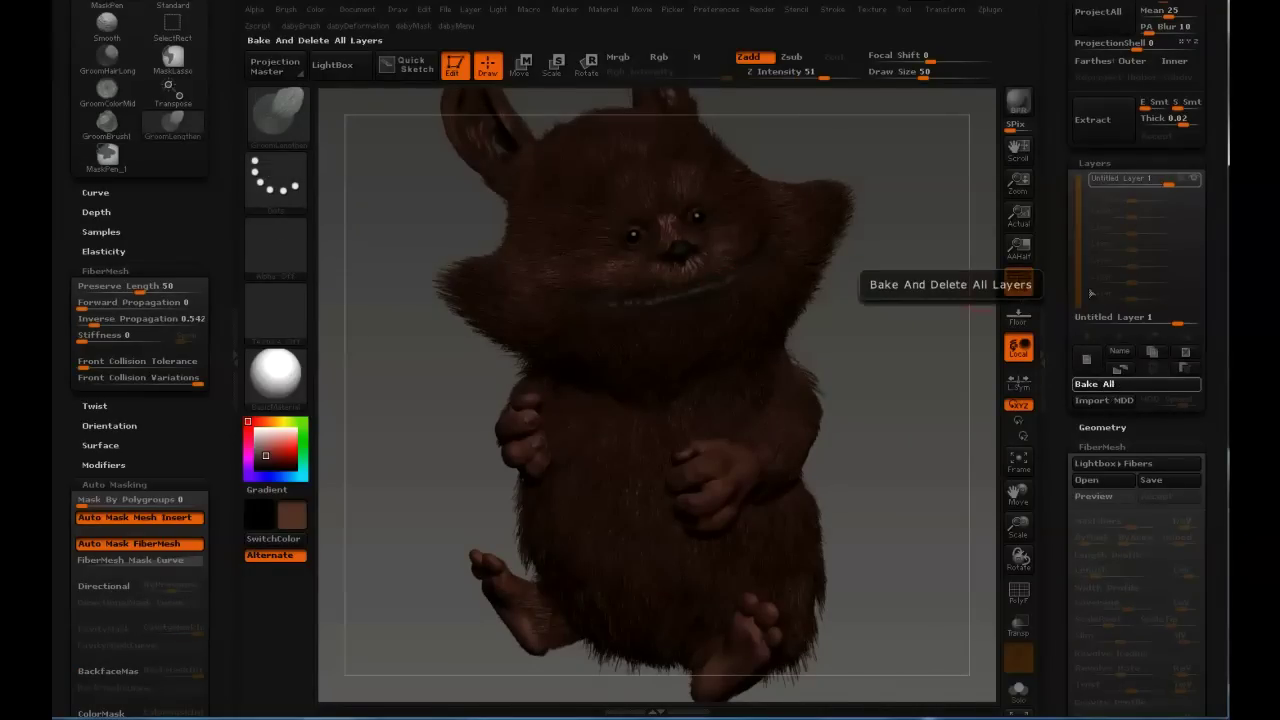
Bake all layers into the fur, add a new layer and invert the mask so the fur is unmasked.
click(1100, 384)
click(1086, 362)
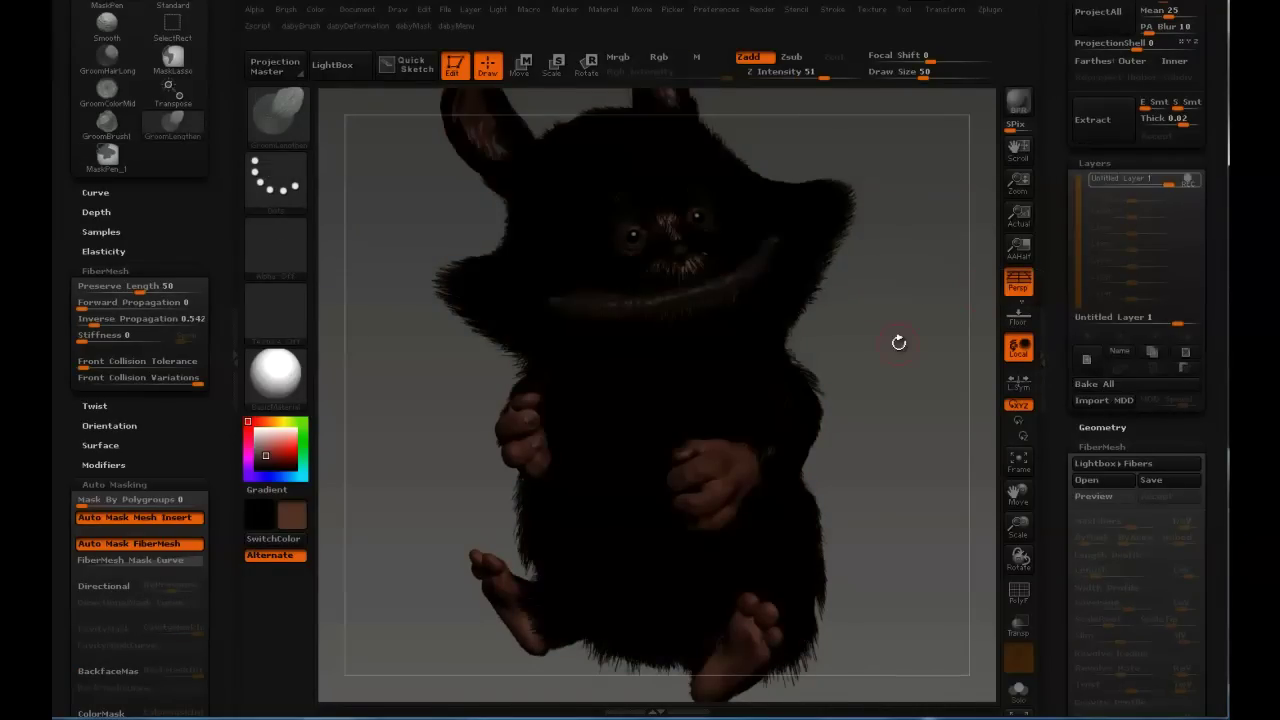
ctrl+click(898, 246)
Spray a random mask over the fur on the creature's front, side and back.
key(ctrl)
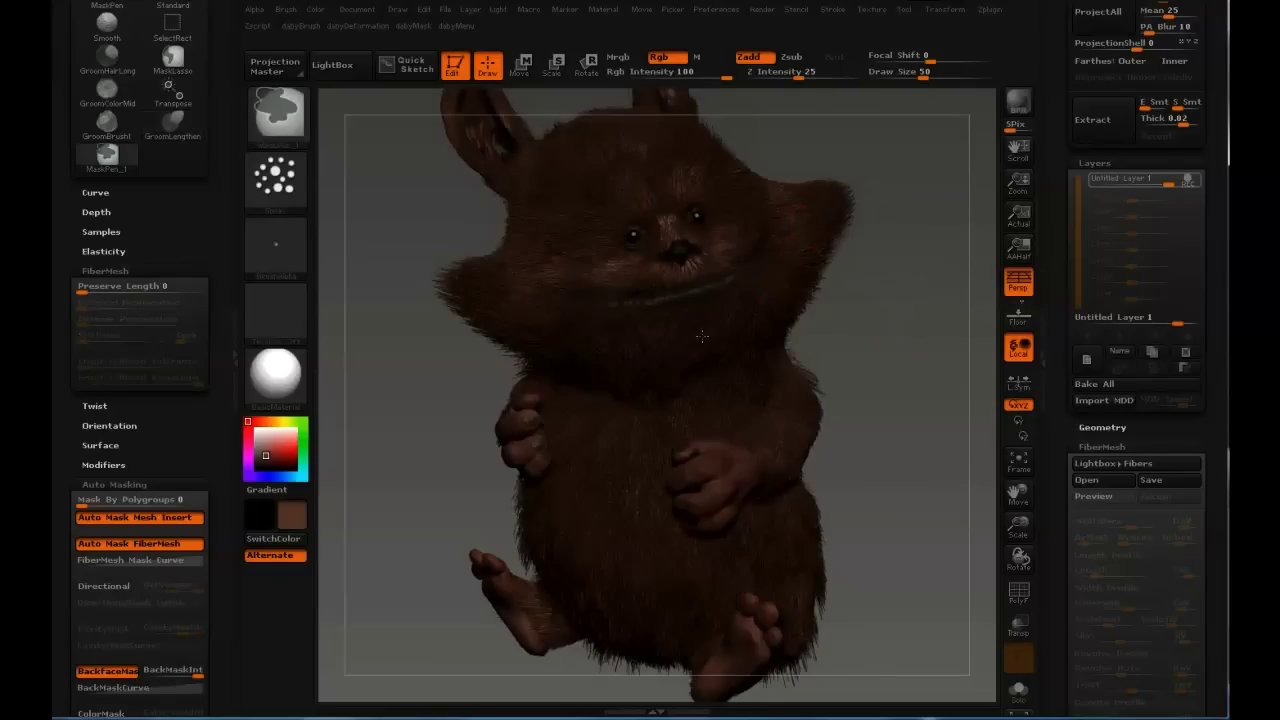
mouse_move(630, 263)
right_down()
mouse_move(790, 250)
mouse_move(651, 187)
mouse_move(547, 224)
mouse_move(571, 331)
right_up()
key(ctrl)
key(ctrl)
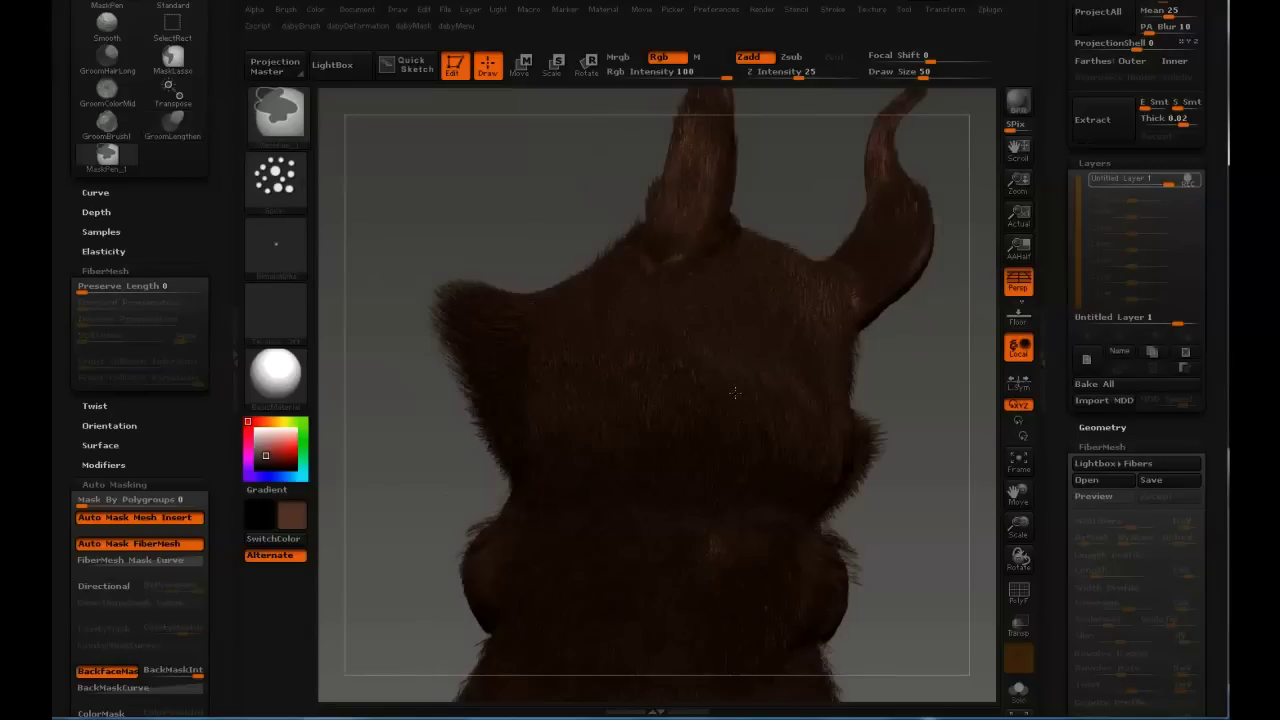
right_drag(586, 286, 740, 345)
key(ctrl)
right_drag(780, 425, 619, 349)
key(ctrl)
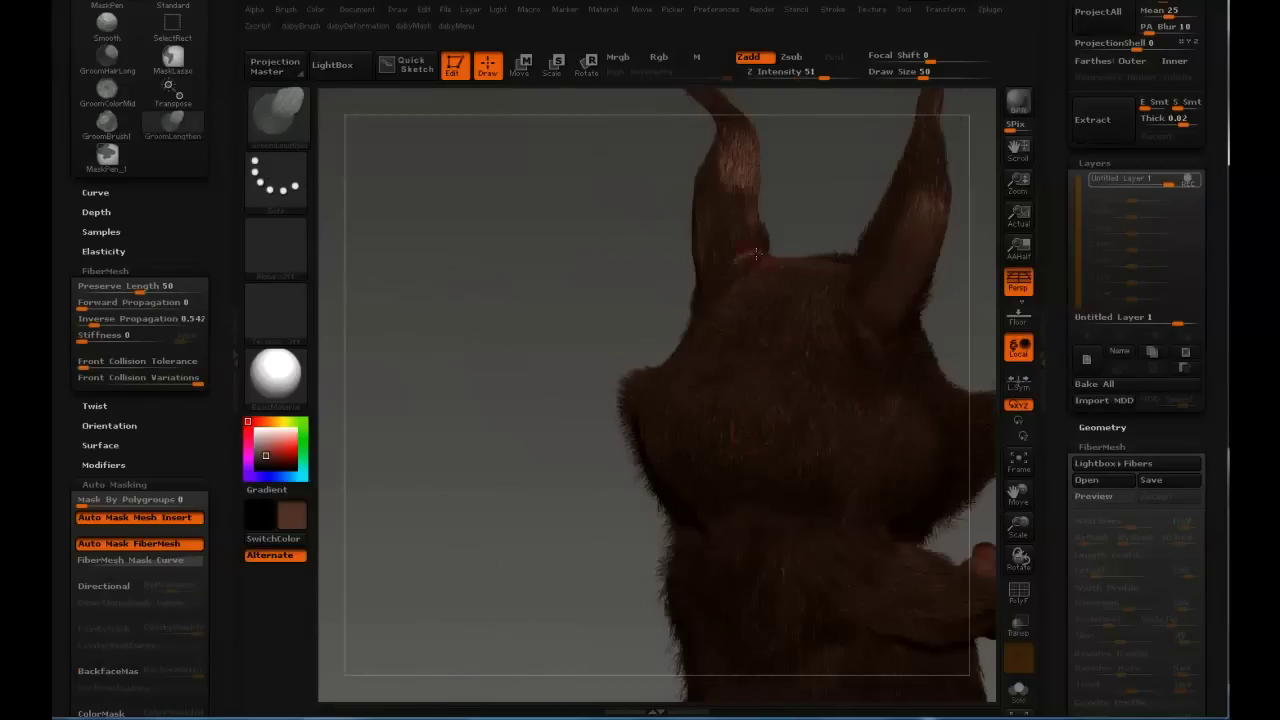
Increase the mask pen spray stroke's placement variance.
key(ctrl)
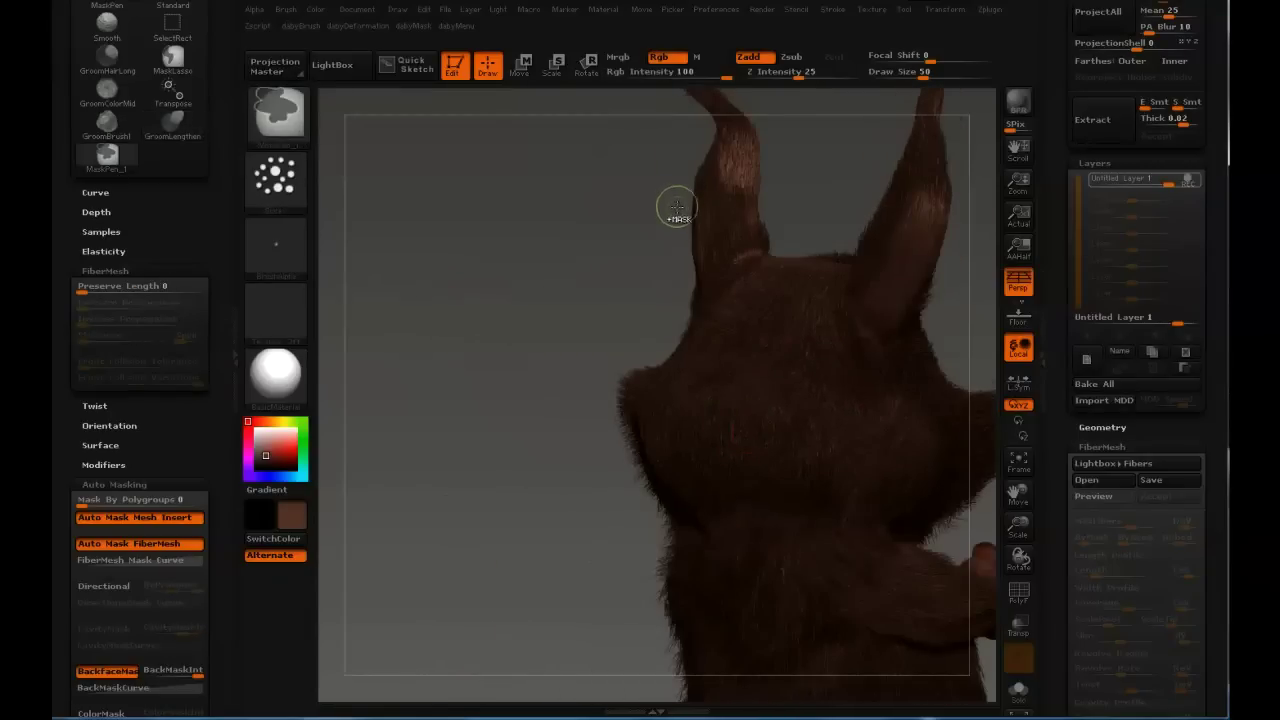
click(283, 188)
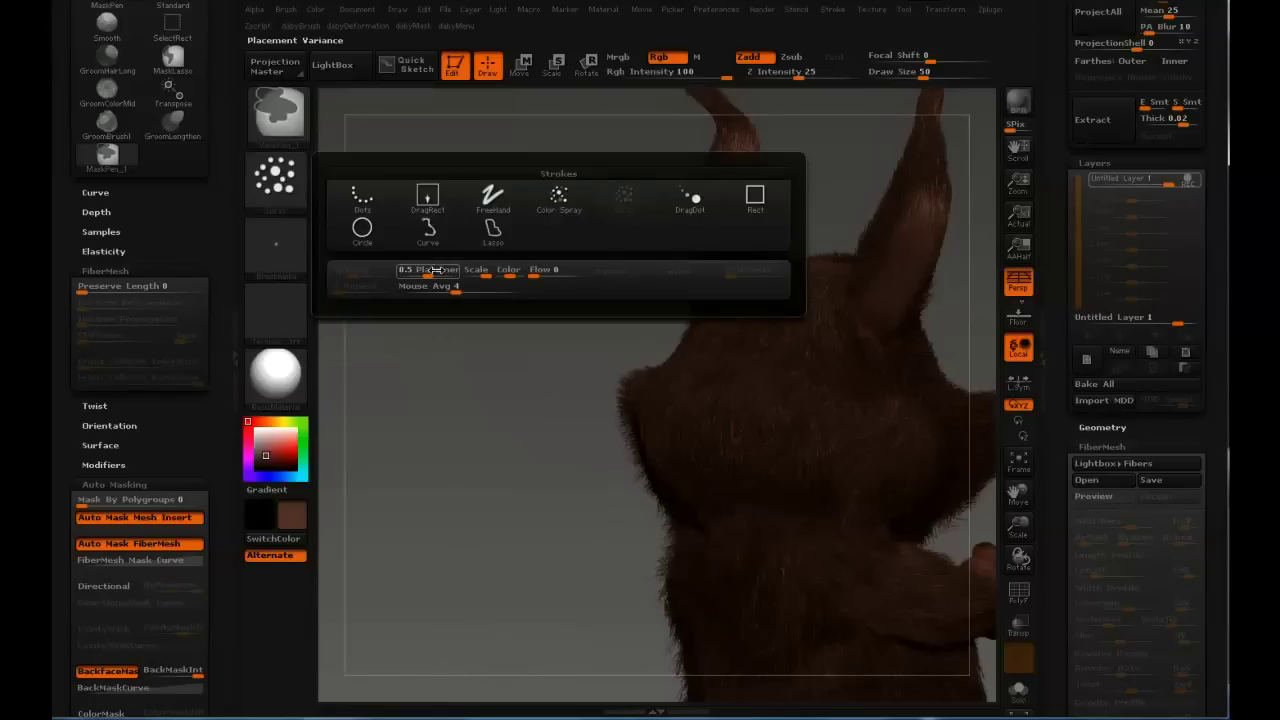
key(ctrl)
ctrl+drag(430, 273, 460, 275)
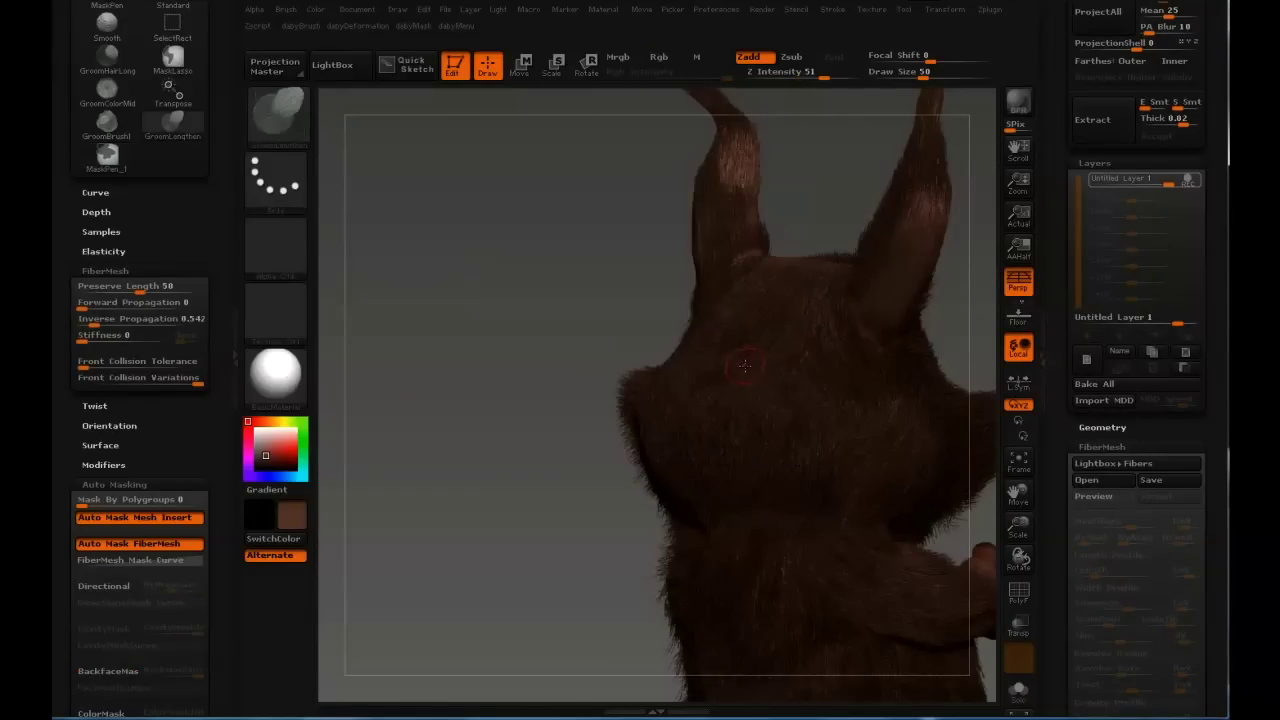
Spray the random mask over the fur on the back of the head and upper body.
key(ctrl)
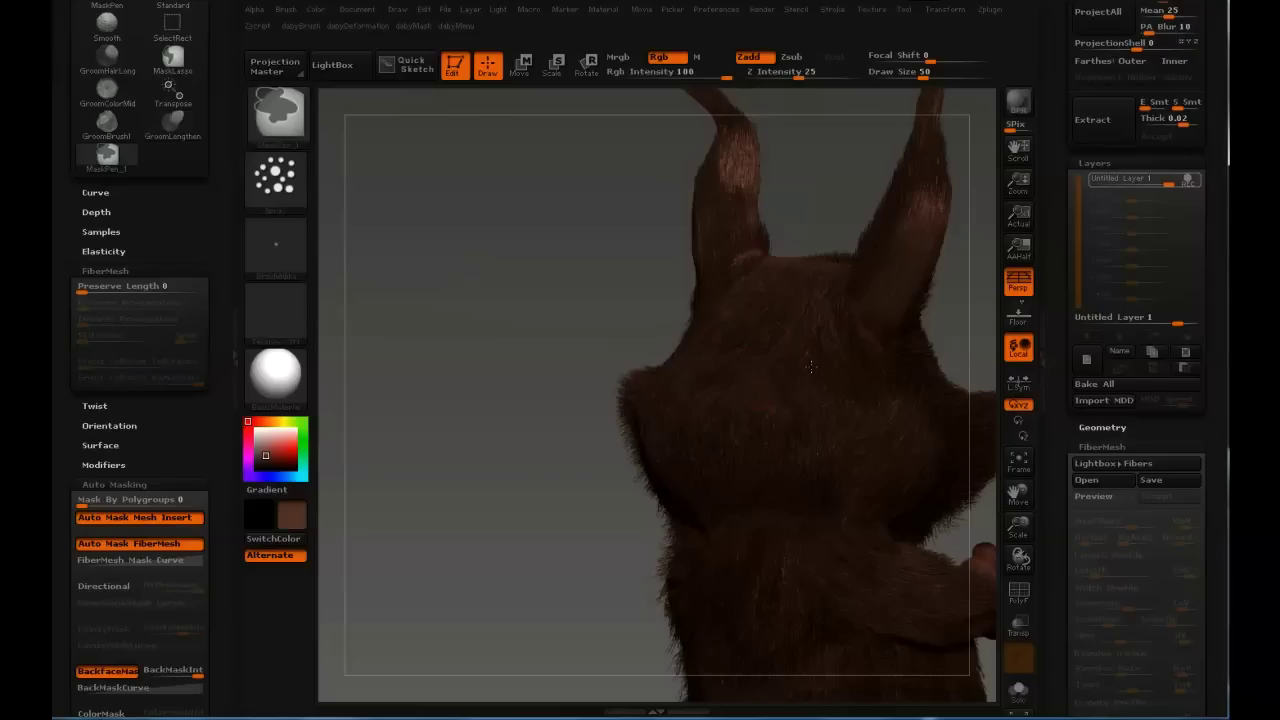
right_drag(732, 356, 619, 365)
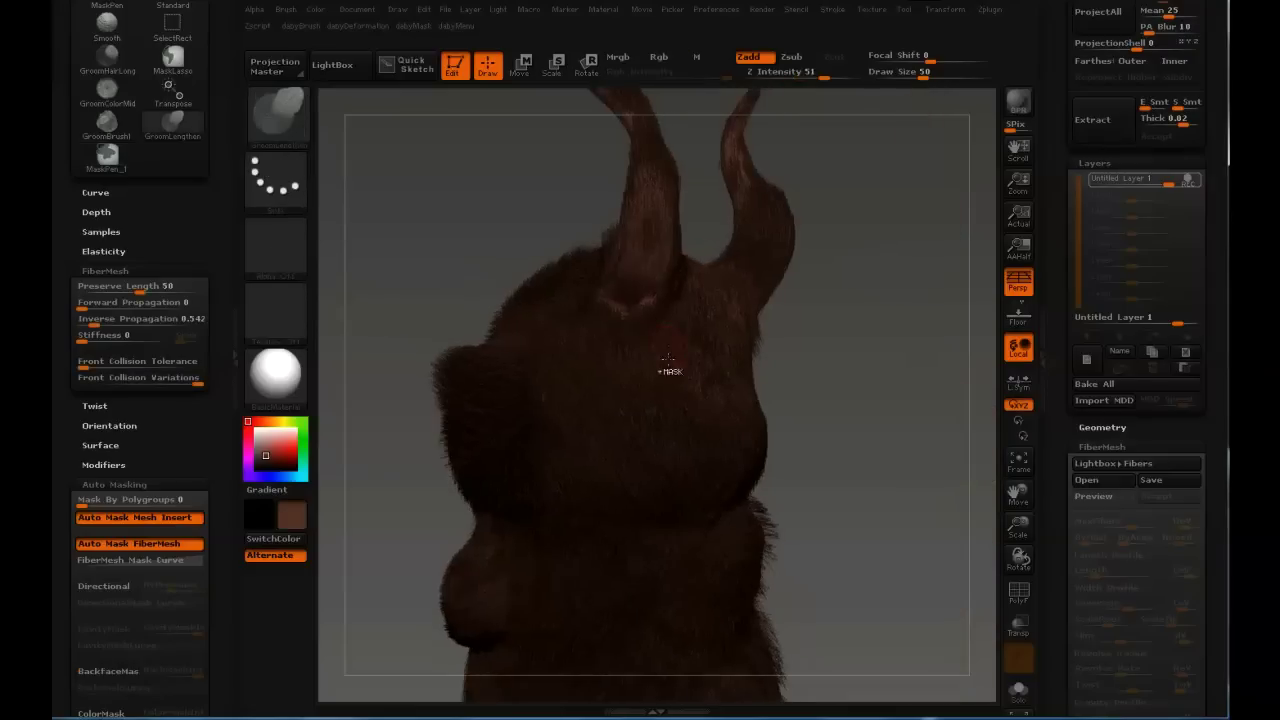
key(ctrl)
mouse_move(510, 345)
right_down()
mouse_move(585, 363)
mouse_move(545, 350)
right_up()
alt+right_drag(568, 246, 860, 230)
right_drag(600, 322, 660, 314)
key(ctrl)
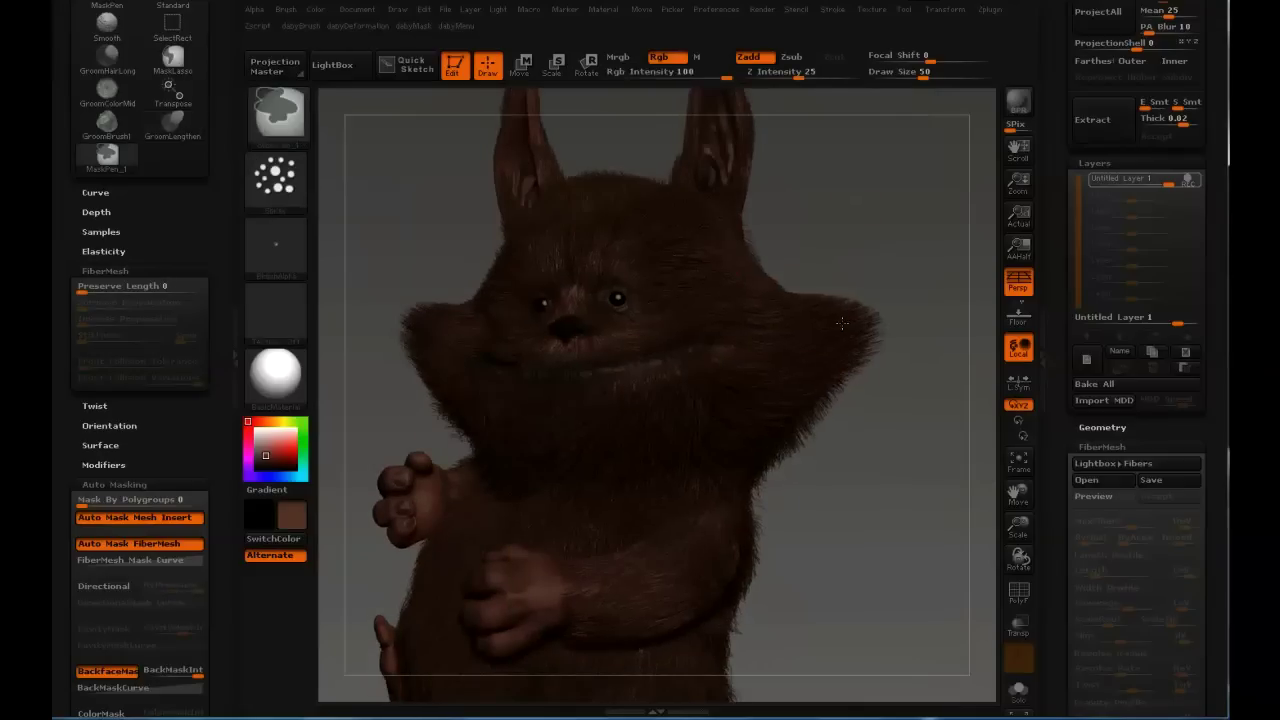
Spray the mask over the fur on the face, cheeks and belly, and invert the mask.
right_drag(618, 332, 710, 338)
key(ctrl)
alt+right_drag(395, 388, 628, 347)
key(ctrl)
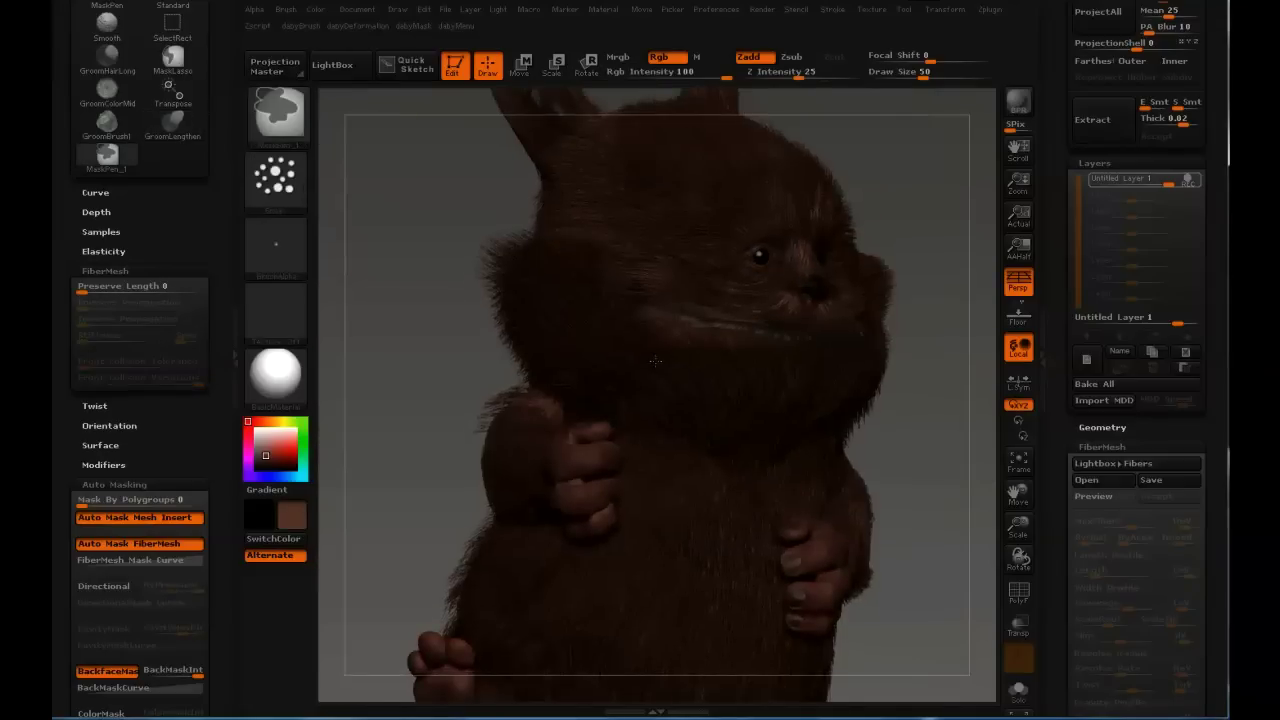
mouse_move(605, 254)
right_down()
mouse_move(545, 260)
mouse_move(490, 245)
right_up()
ctrl+right_drag(900, 330, 920, 200)
alt+right_drag(980, 155, 887, 226)
key(ctrl)
ctrl+click(887, 226)
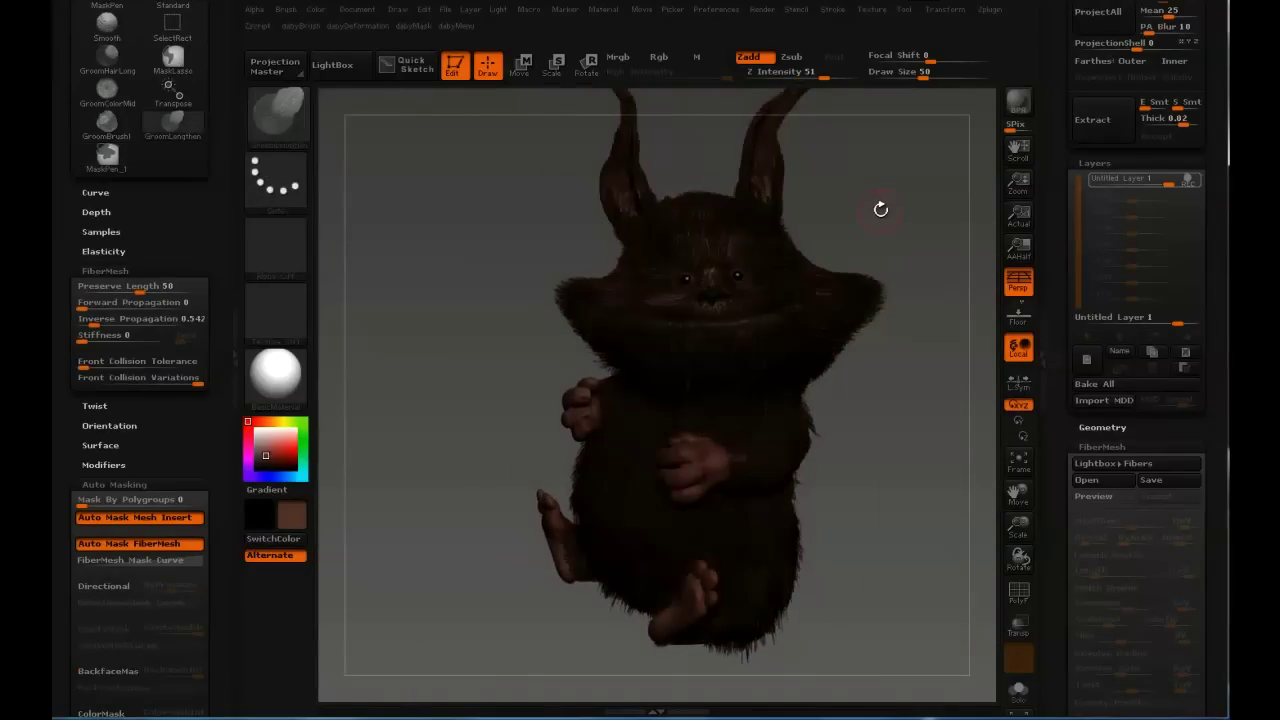
Scale the unmasked fibers with a transpose line running out from the face, and invert the mask.
key(e)
drag(714, 289, 874, 235)
right_drag(848, 244, 970, 250)
drag(739, 253, 654, 241)
right_drag(915, 203, 846, 210)
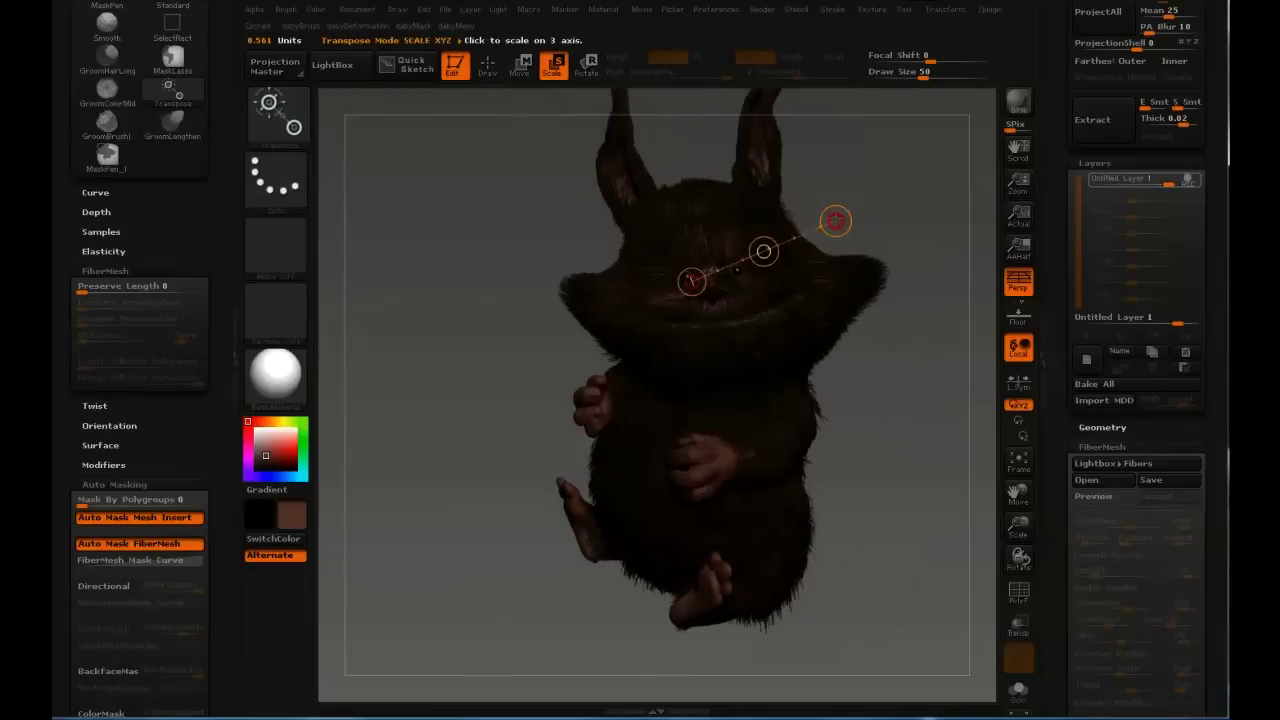
key(ctrl+i)
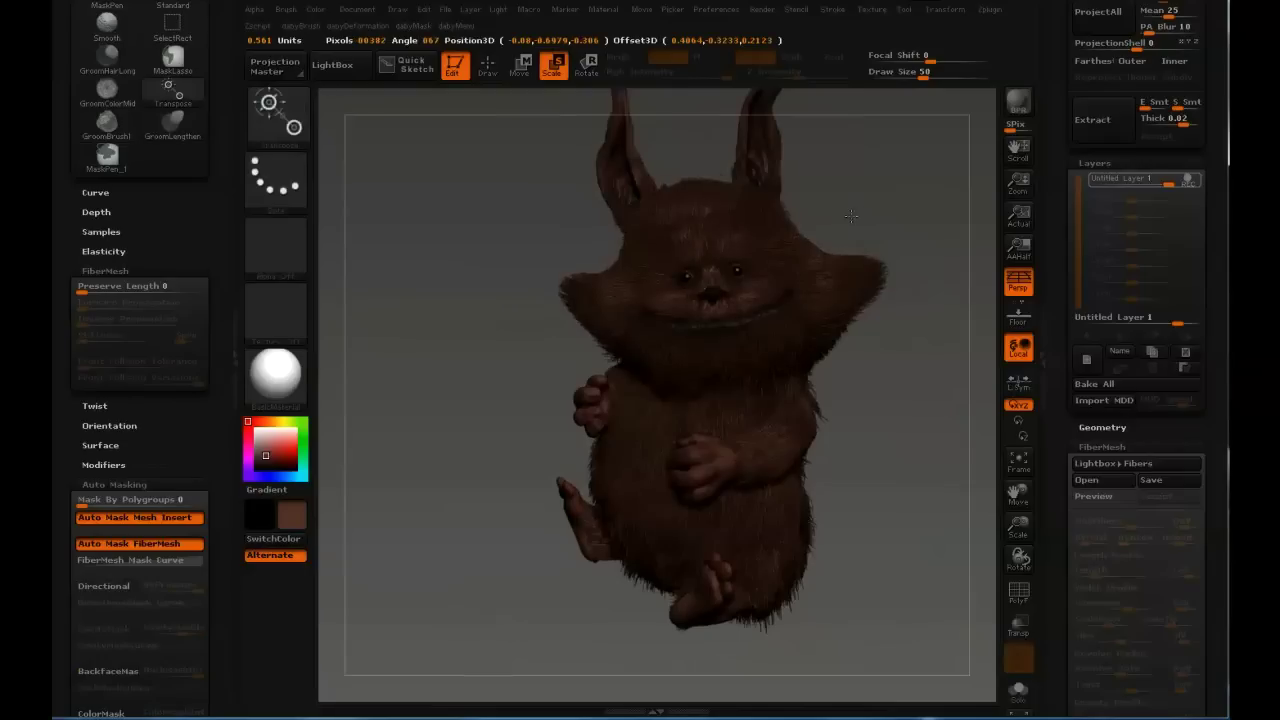
key(q)
Snapshot the creature with the layer hidden and position the live model next to it with the layer shown.
mouse_move(856, 213)
right_down()
mouse_move(855, 229)
mouse_move(880, 208)
right_up()
drag(880, 208, 777, 172)
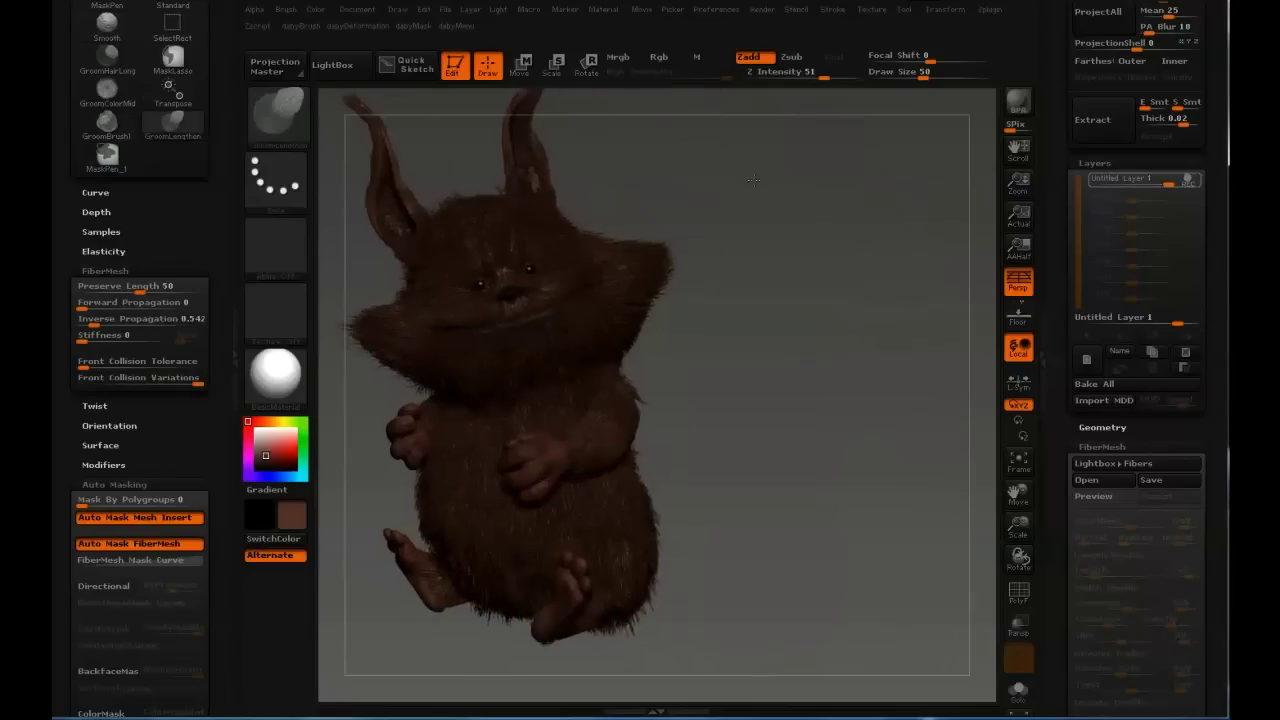
click(1190, 182)
click(1189, 183)
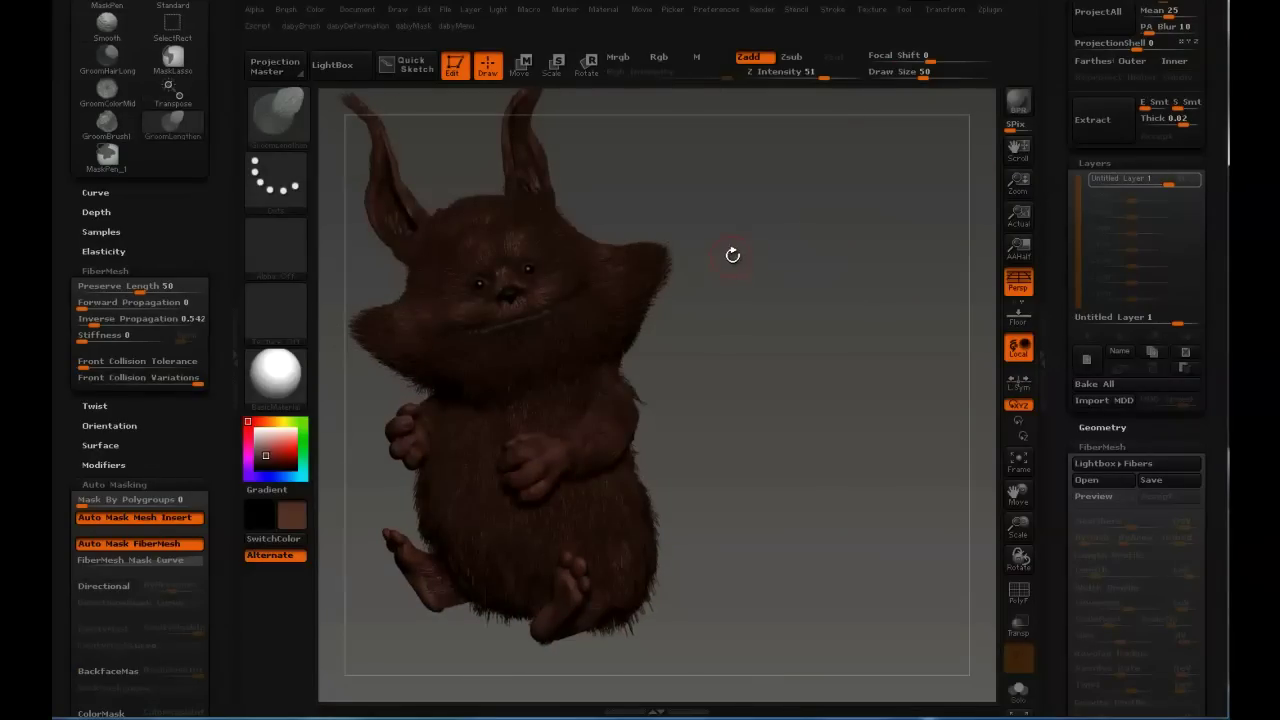
key(shift+s)
alt+drag(709, 189, 1006, 197)
click(1196, 180)
key(f)
key(f)
alt+drag(751, 234, 886, 200)
Toggle the layer's visibility and turn the live model to match the snapshot for comparing the fur.
mouse_move(1193, 182)
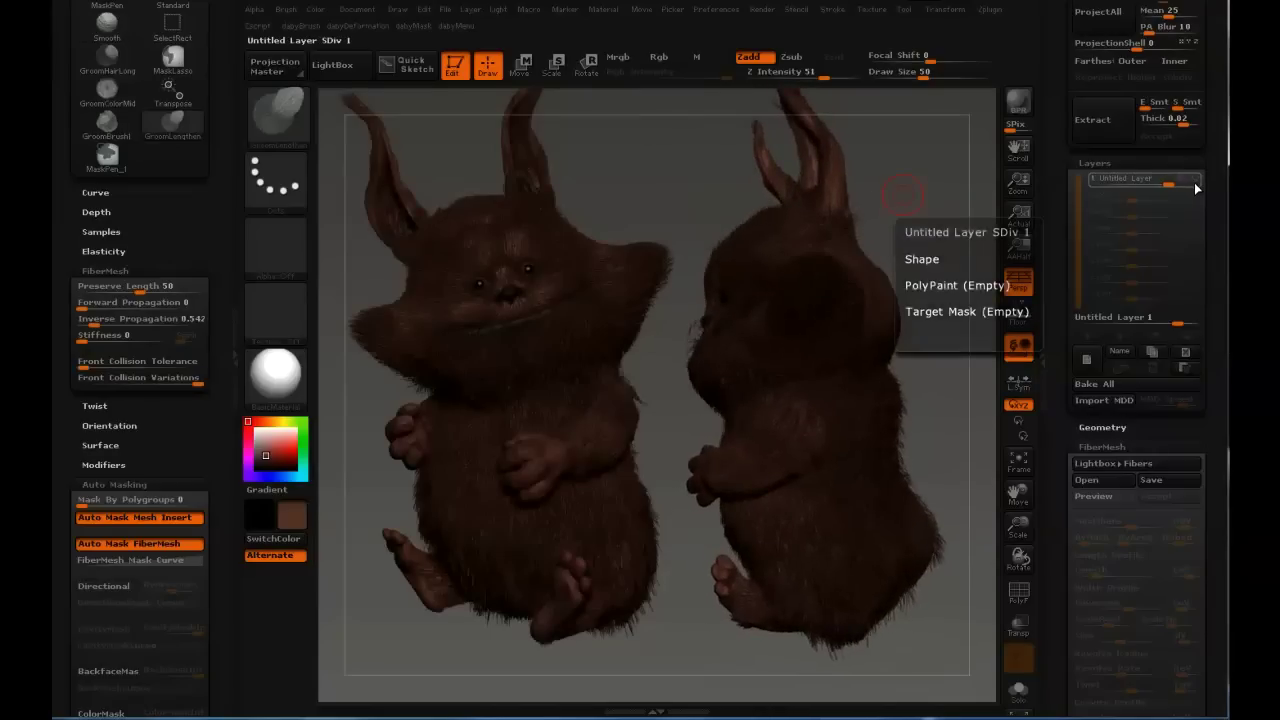
click(1193, 182)
click(1193, 182)
drag(853, 179, 946, 171)
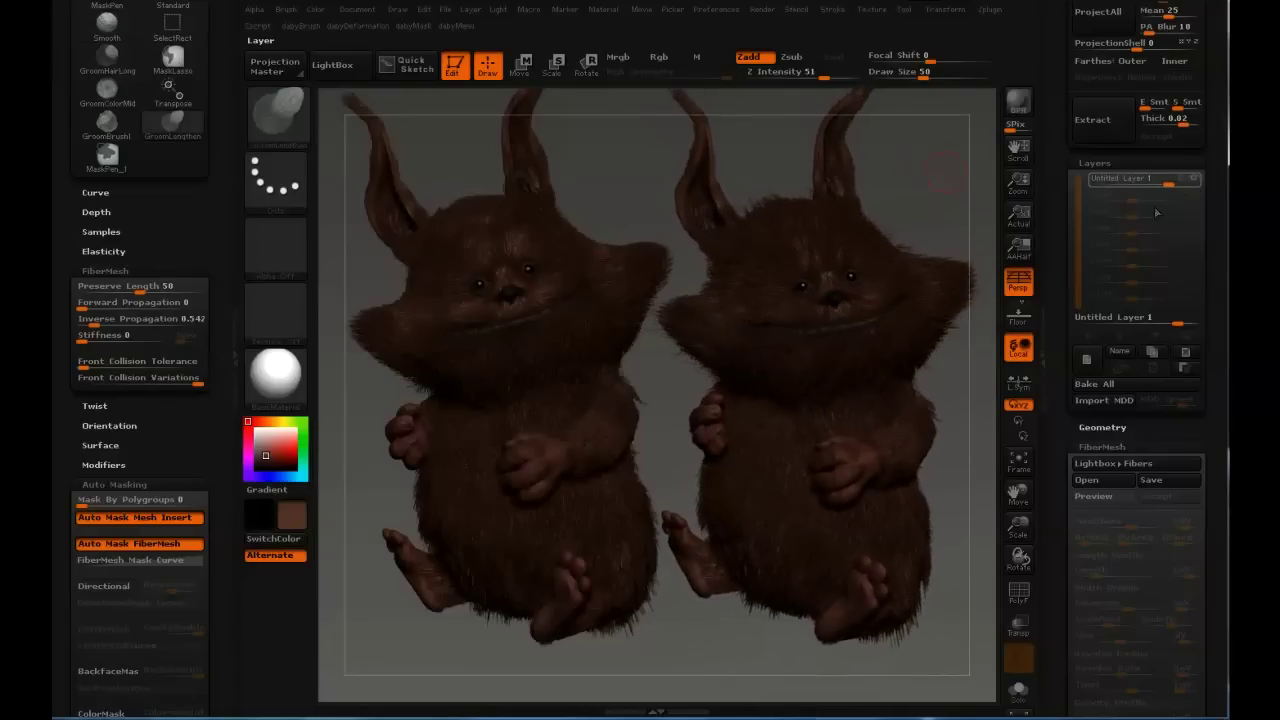
Set the layer's intensity to 0.75 and bake all layers into the fur.
mouse_move(1166, 182)
drag(1166, 182, 1151, 187)
drag(938, 178, 843, 213)
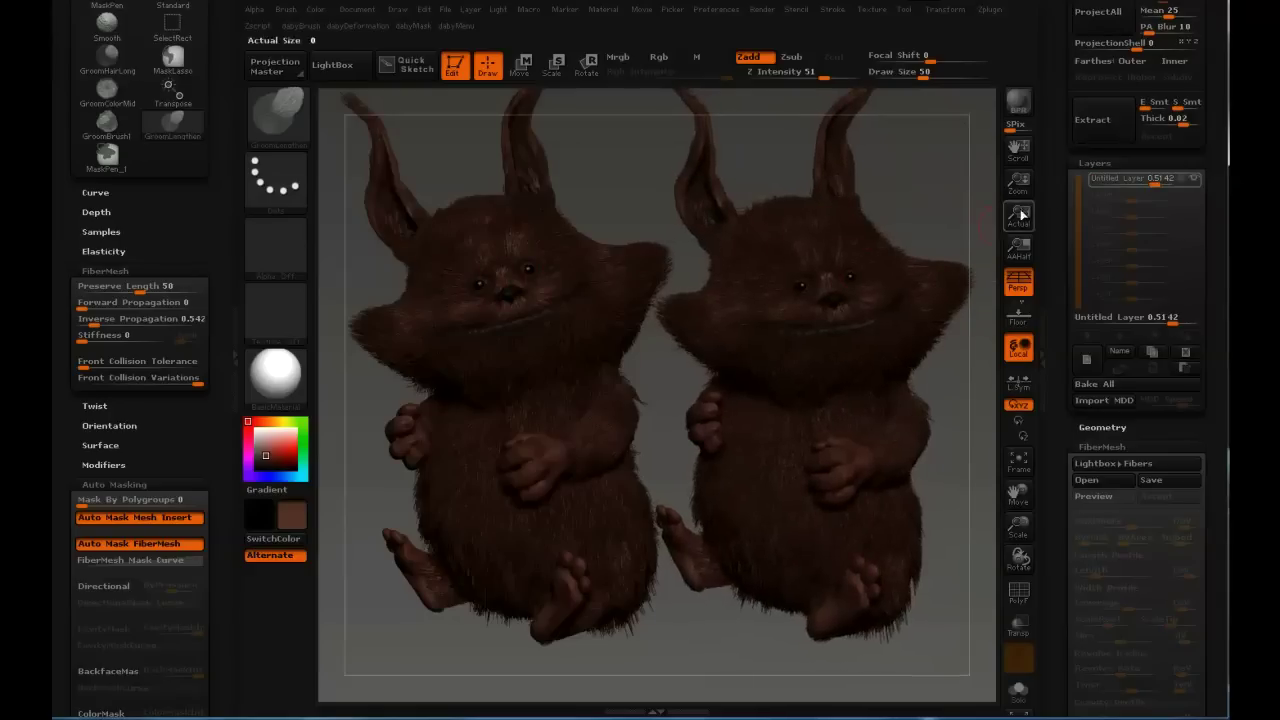
mouse_move(1155, 181)
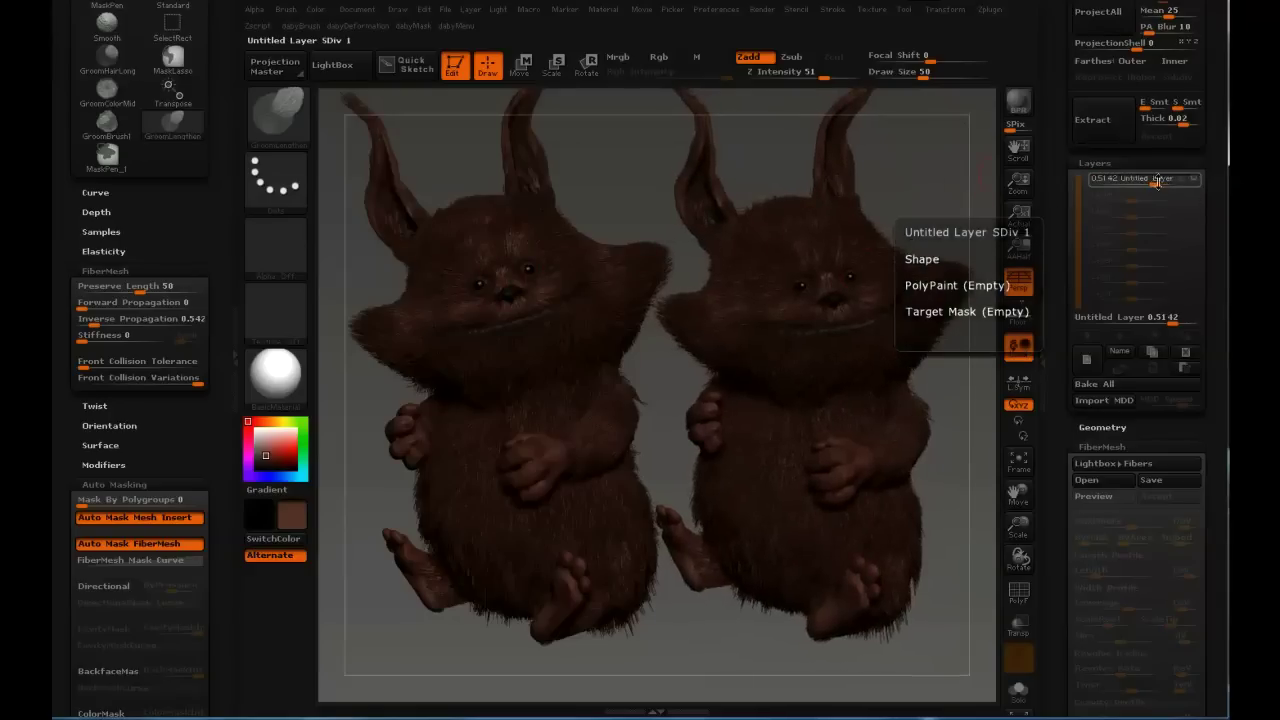
key(Return)
mouse_move(916, 178)
mouse_down()
mouse_move(800, 172)
mouse_move(909, 169)
mouse_up()
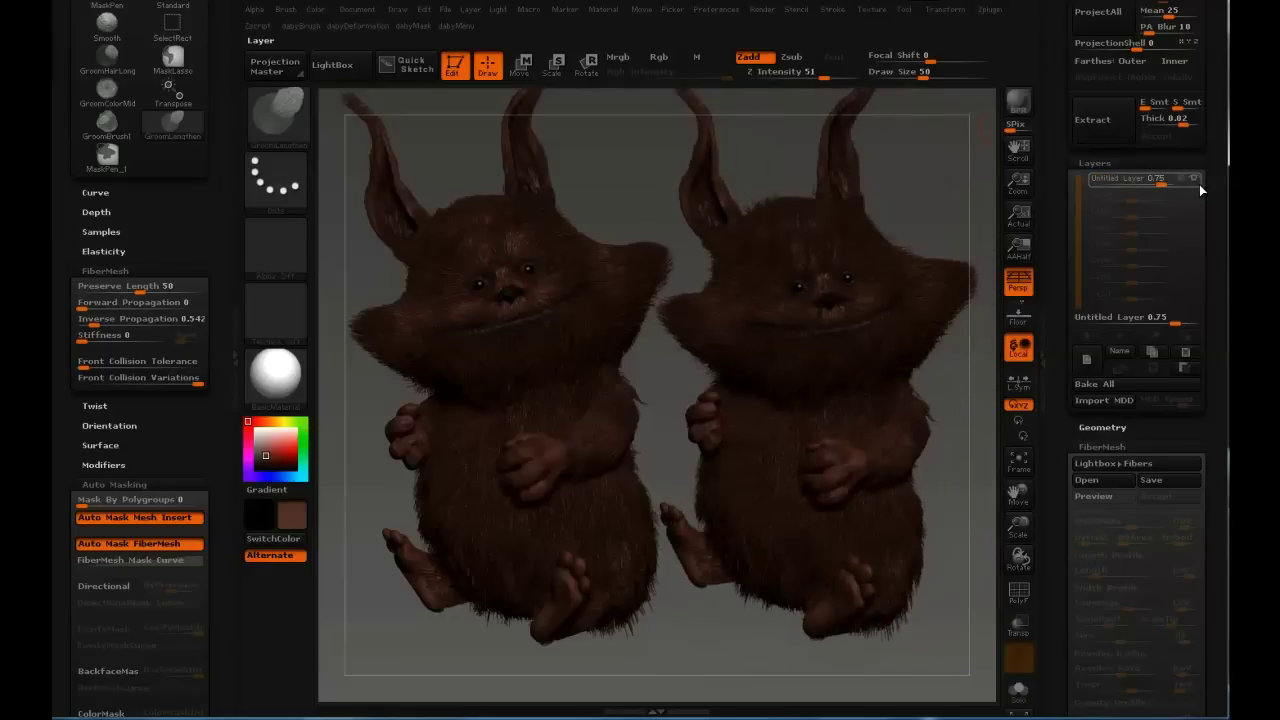
click(1100, 387)
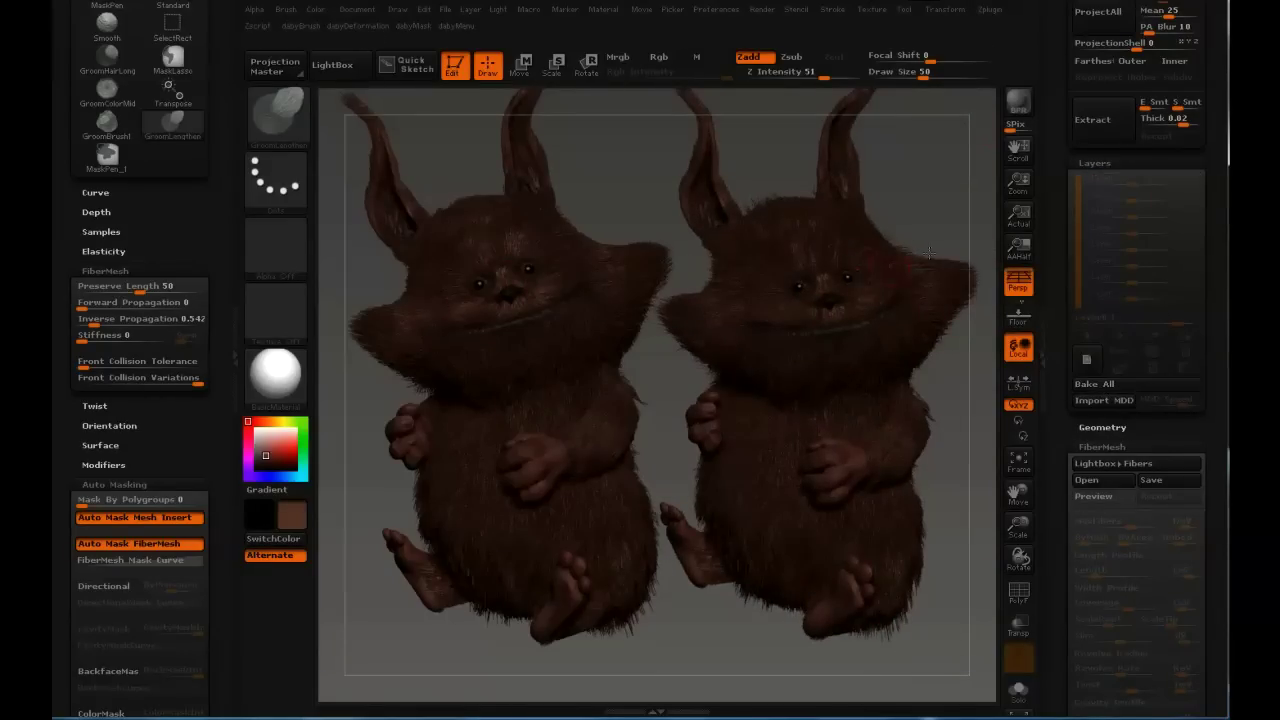
Set the brush's draw size to 67 and clear the comparison snapshot from the canvas.
drag(910, 250, 801, 251)
key(s)
click(755, 224)
mouse_move(705, 224)
mouse_down()
mouse_move(815, 244)
mouse_move(880, 232)
mouse_up()
key(bracketleft)
key(bracketleft)
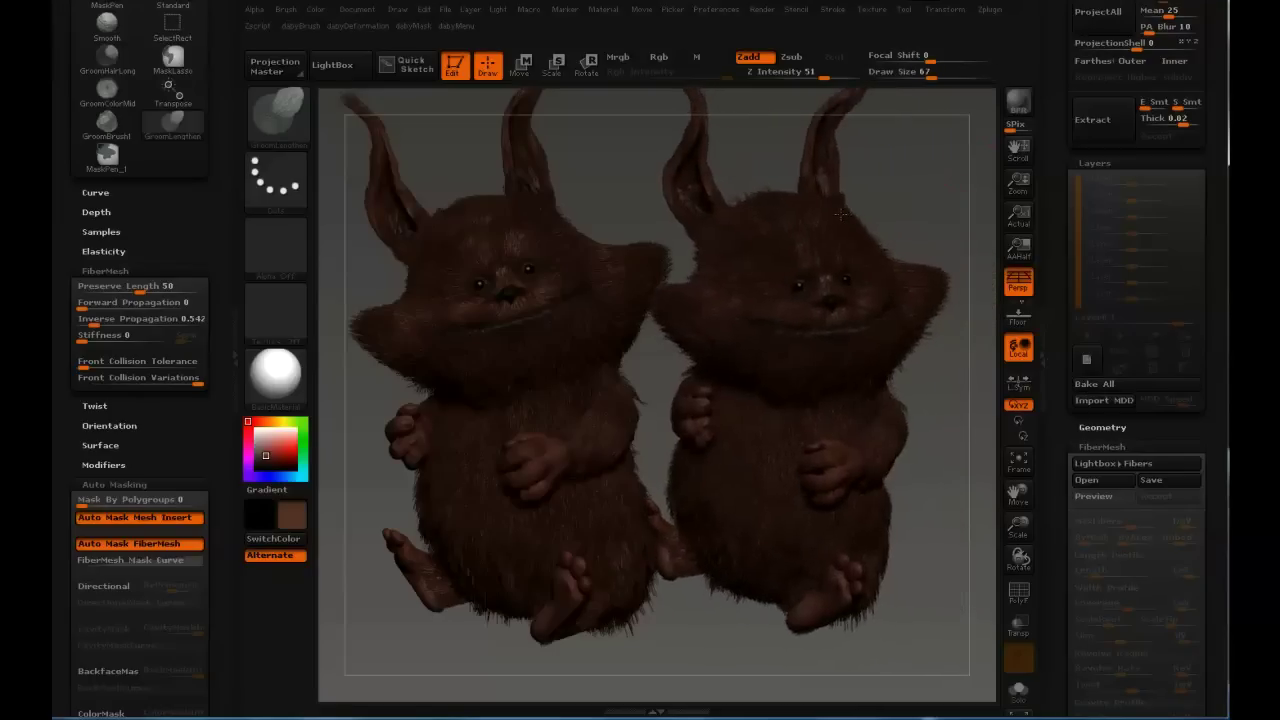
drag(876, 311, 849, 258)
right_drag(849, 258, 867, 398)
right_drag(944, 348, 876, 389)
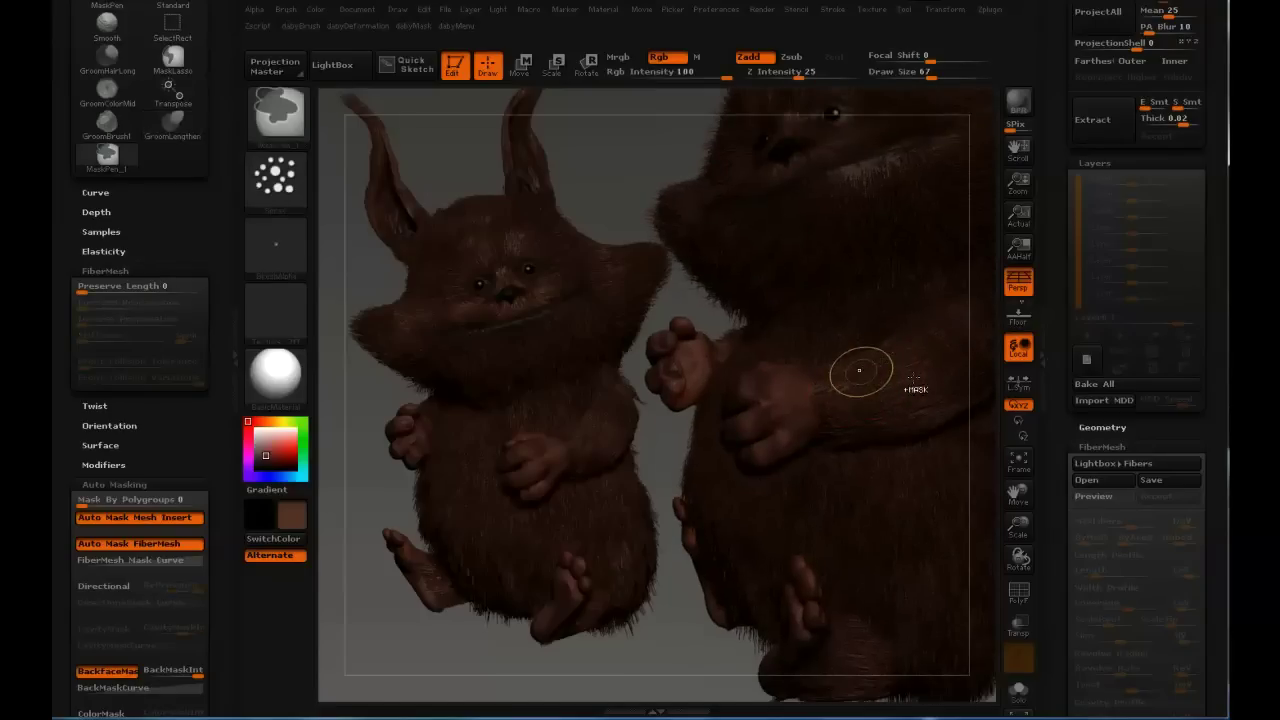
key(ctrl+n)
Set the draw size to 103 at the forearm and add a new layer with the fur's mask cleared.
right_drag(928, 360, 777, 384)
mouse_move(868, 380)
right_down()
mouse_move(855, 480)
mouse_move(875, 372)
right_up()
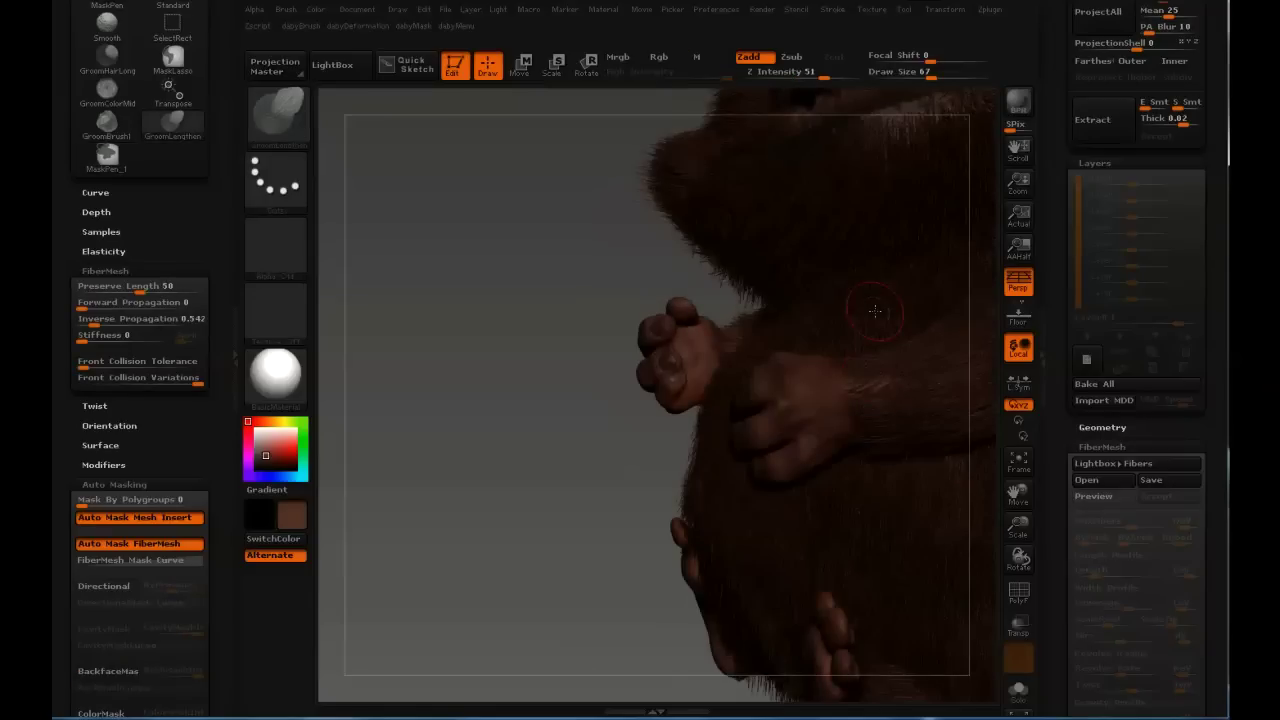
mouse_move(792, 386)
right_down()
mouse_move(596, 417)
mouse_move(652, 404)
mouse_move(620, 406)
right_up()
key(bracketright)
key(bracketright)
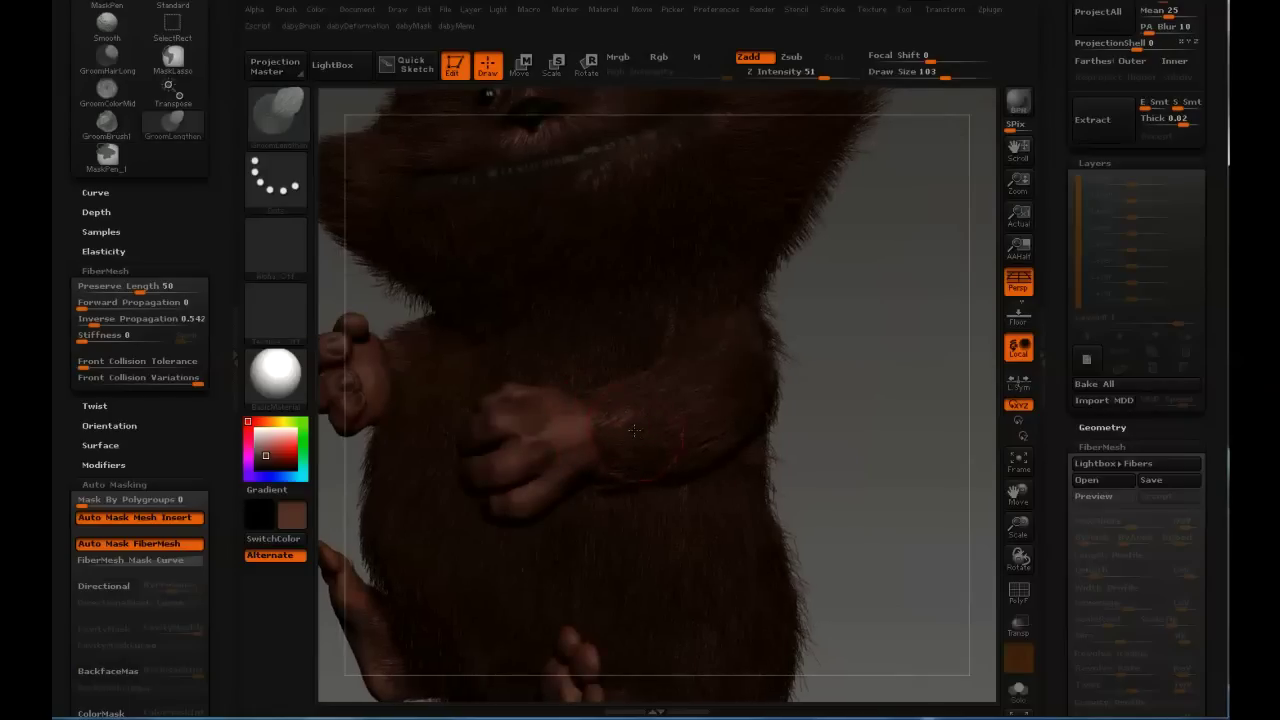
click(1087, 362)
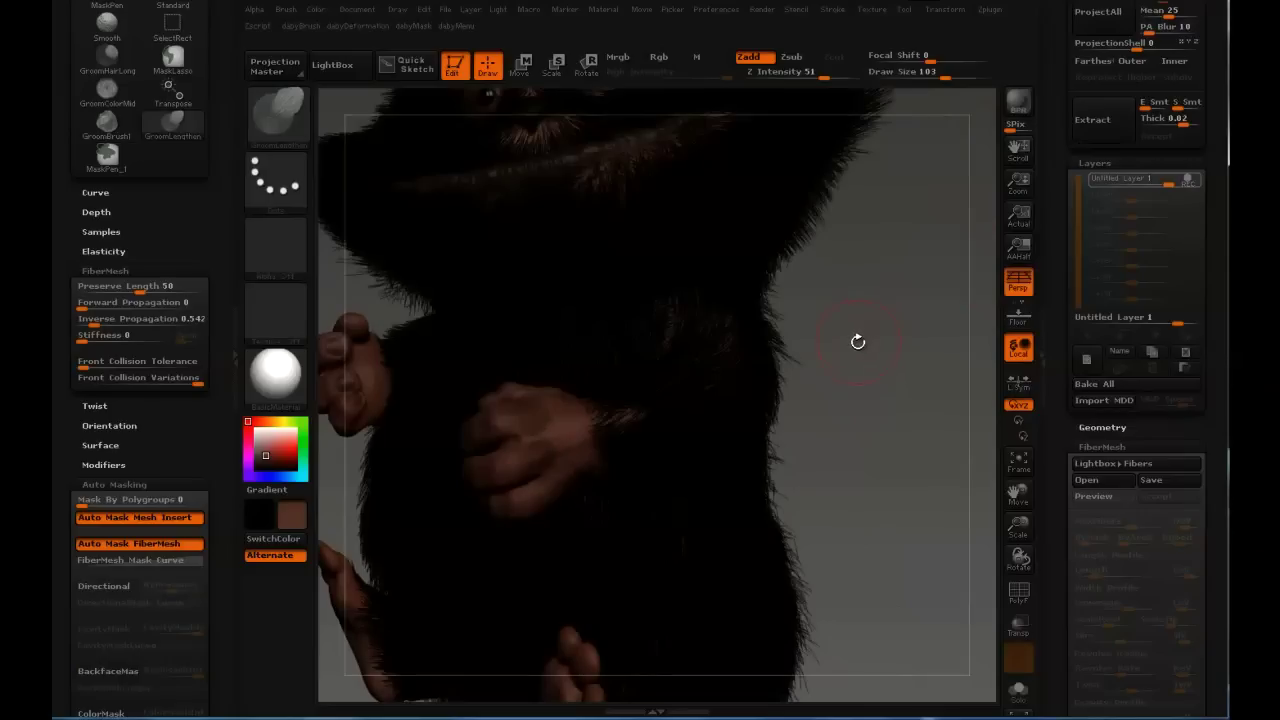
ctrl+drag(858, 342, 815, 412)
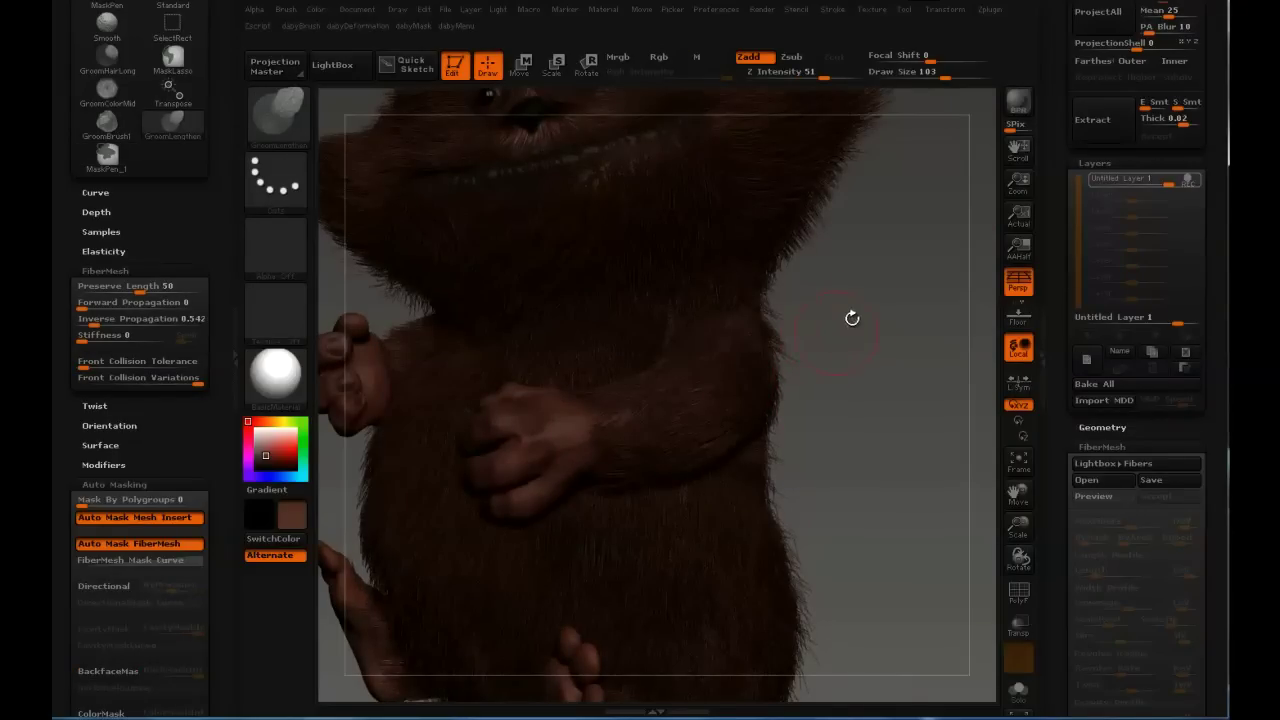
Store a morph target of the fur's current state.
drag(1066, 537, 1060, 346)
click(1088, 354)
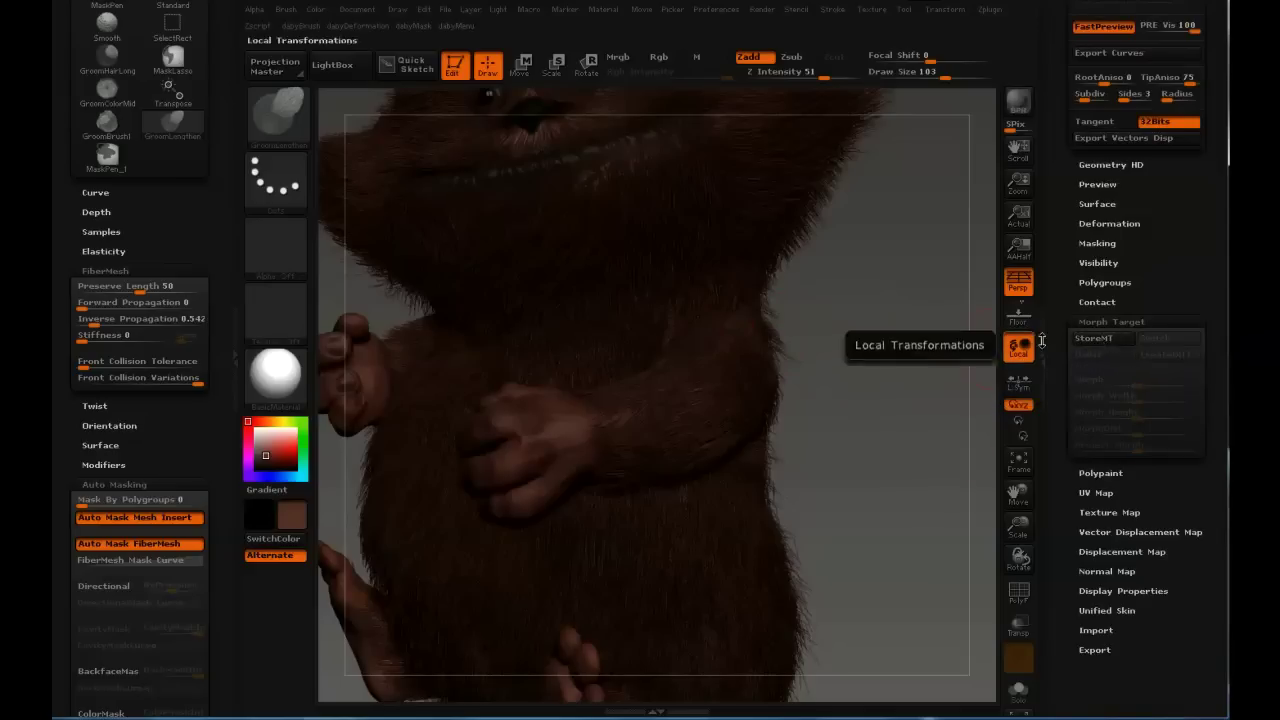
click(1107, 342)
drag(1060, 289, 1043, 508)
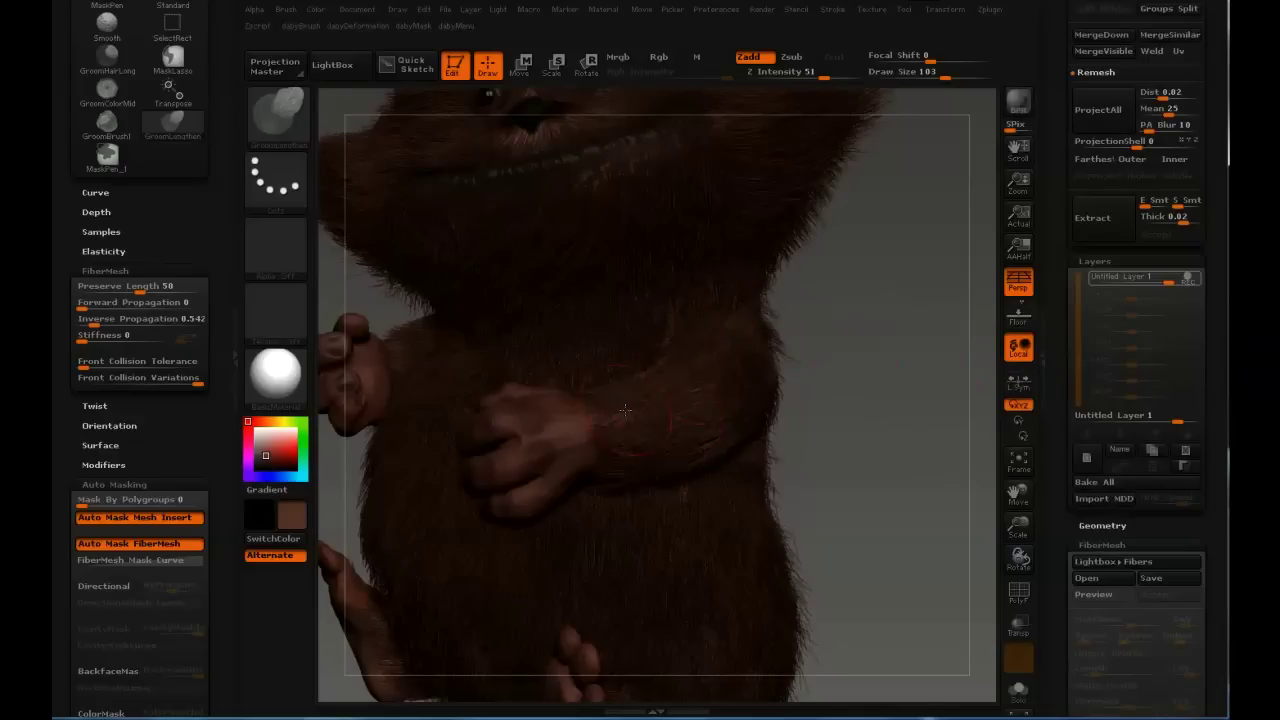
Groom the forearm fur shorter toward the wrist with the GroomLengthen brush, reducing the draw size to 76.
key(bracketleft)
key(shift)
key(shift)
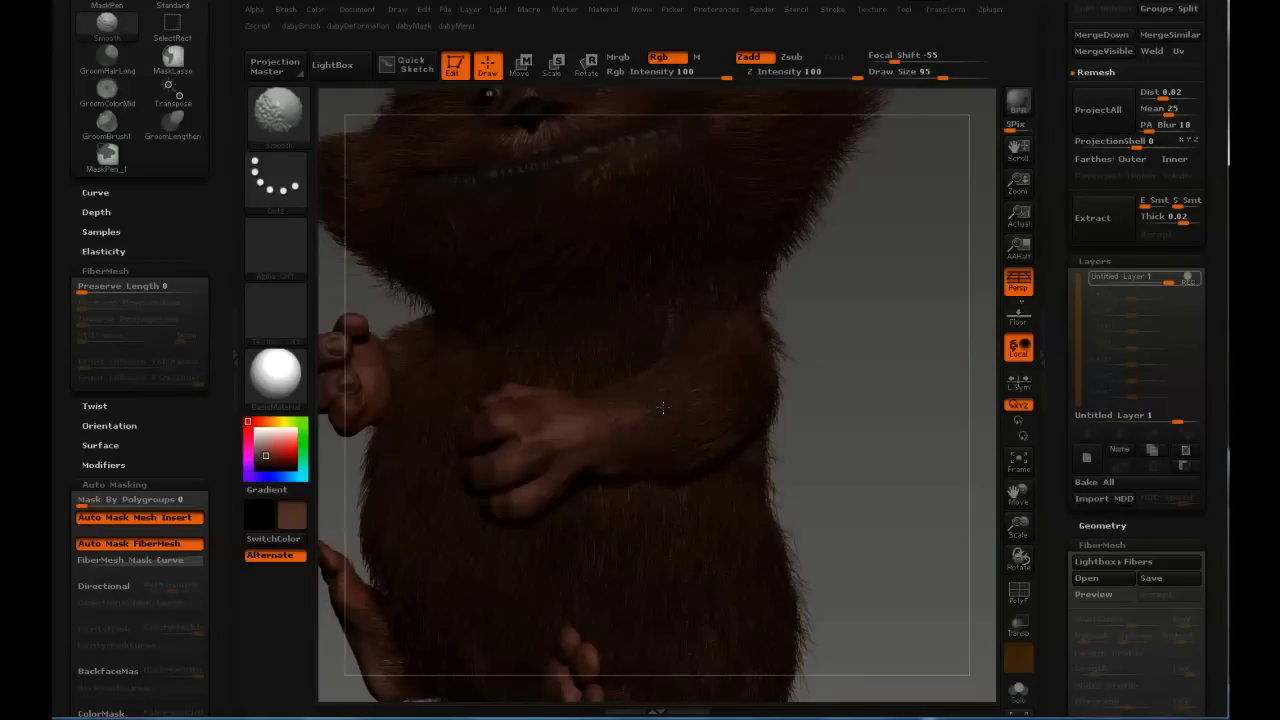
drag(832, 359, 790, 360)
drag(722, 388, 617, 431)
key(bracketleft)
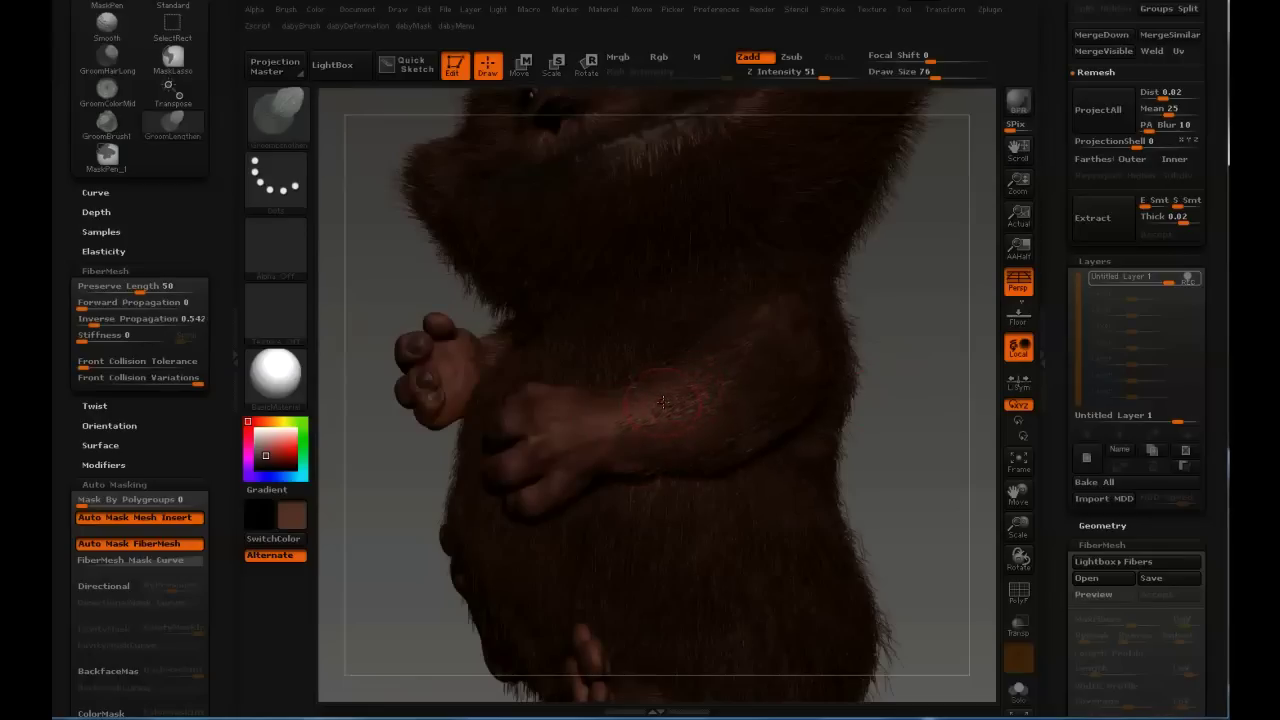
Restore the forearm fur toward its stored morph target using the Morph brush at draw size 115.
key(b)
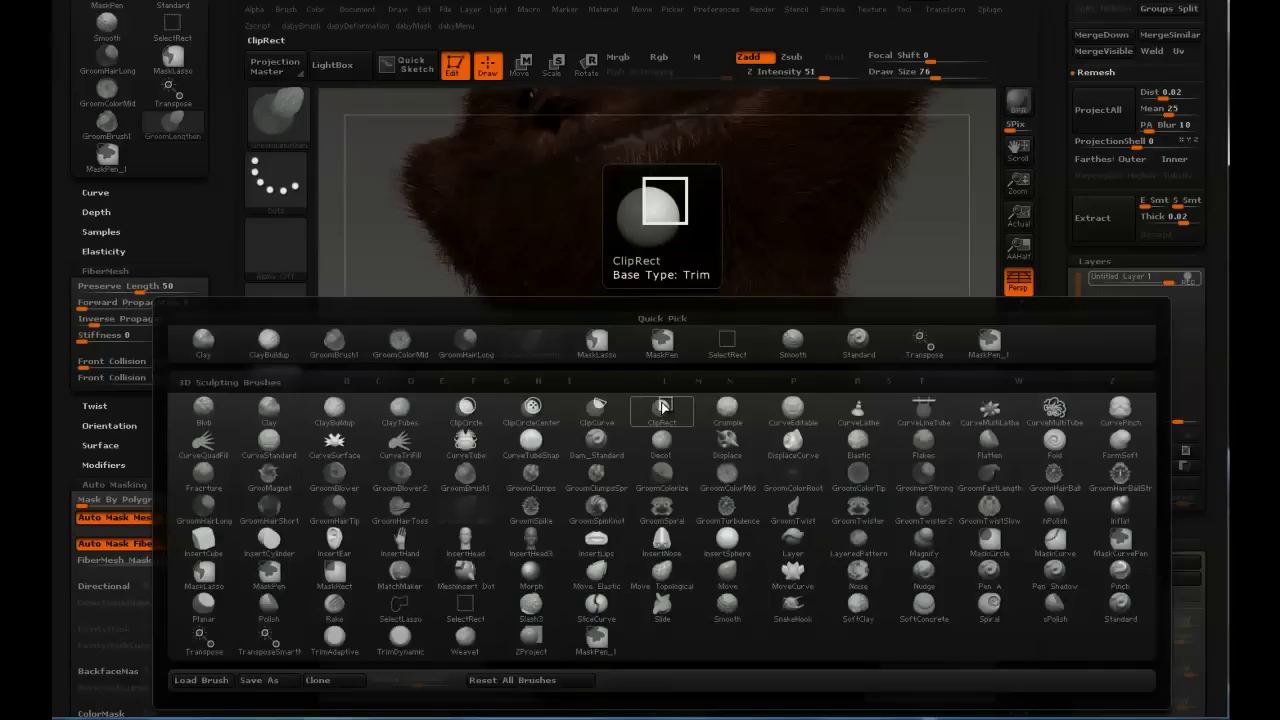
key(m)
key(o)
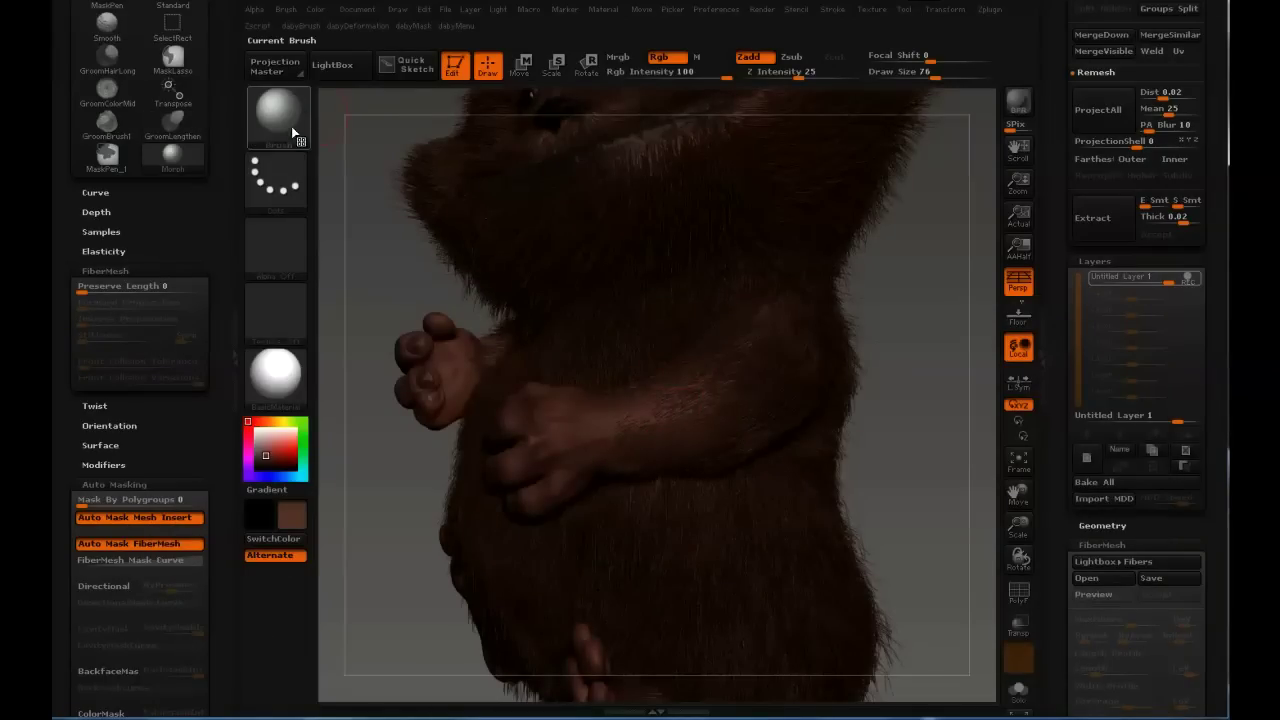
key(bracketright)
key(bracketright)
drag(678, 433, 675, 422)
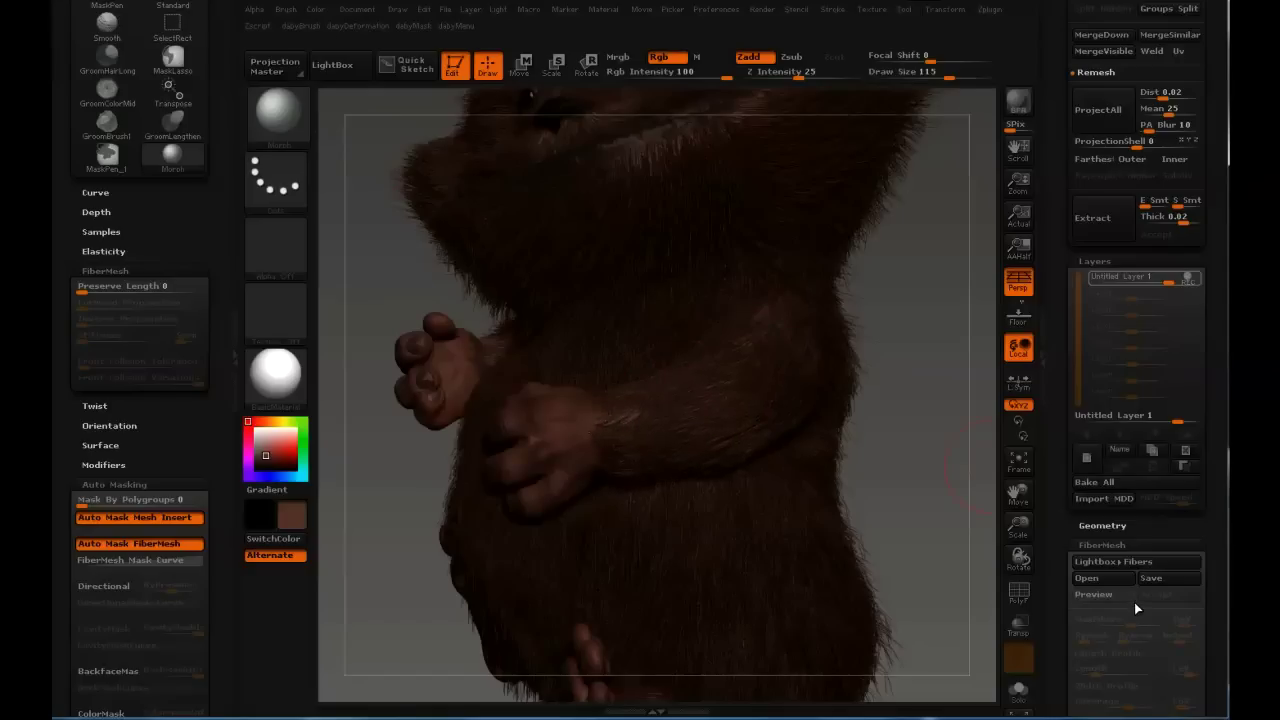
drag(1062, 571, 1050, 345)
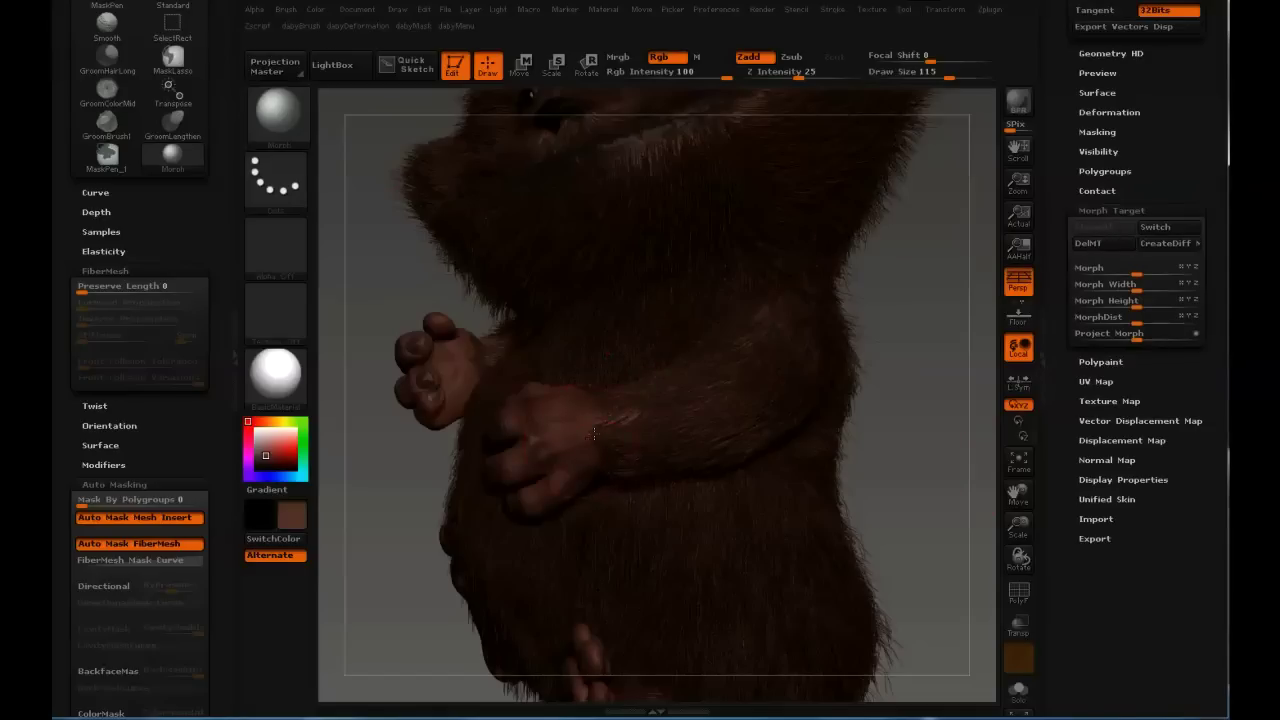
Smooth the forearm fur toward the wrist at draw size 70 and isolate the forearm's fur by hiding the rest.
drag(915, 260, 970, 265)
key(s)
drag(646, 422, 629, 422)
key(shift)
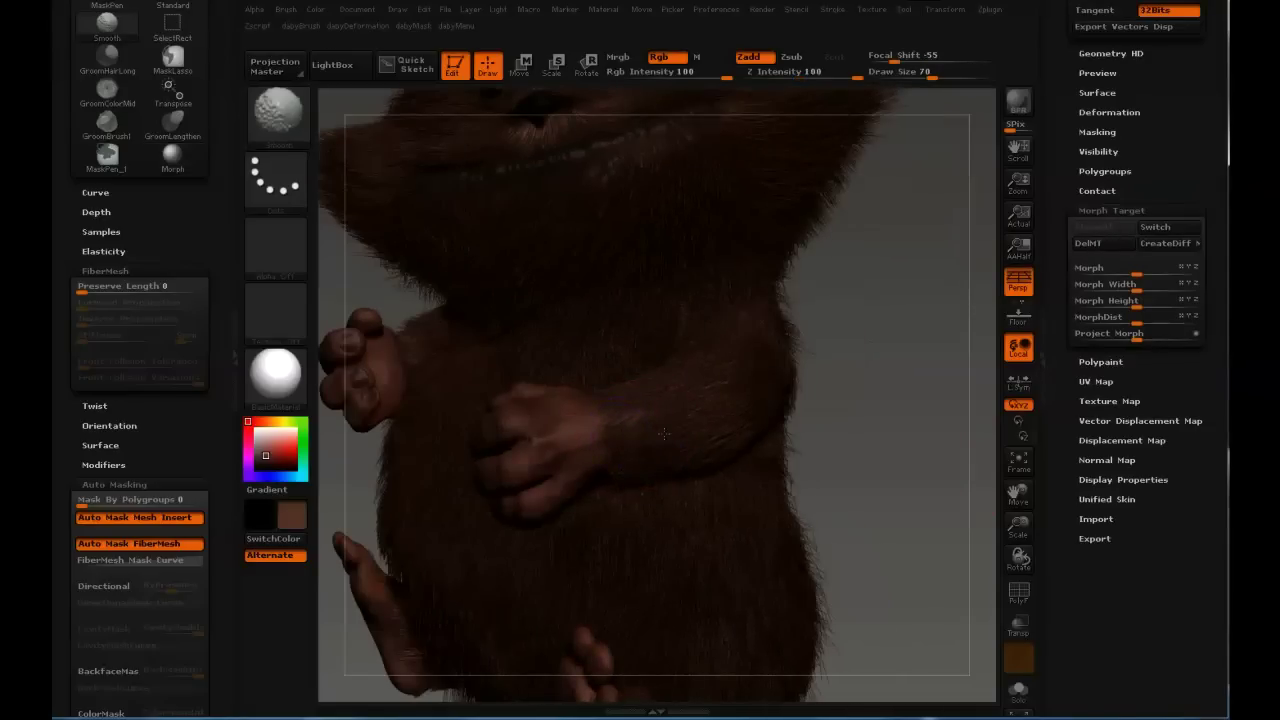
shift+drag(822, 77, 801, 75)
key(shift)
ctrl+shift+click(749, 419)
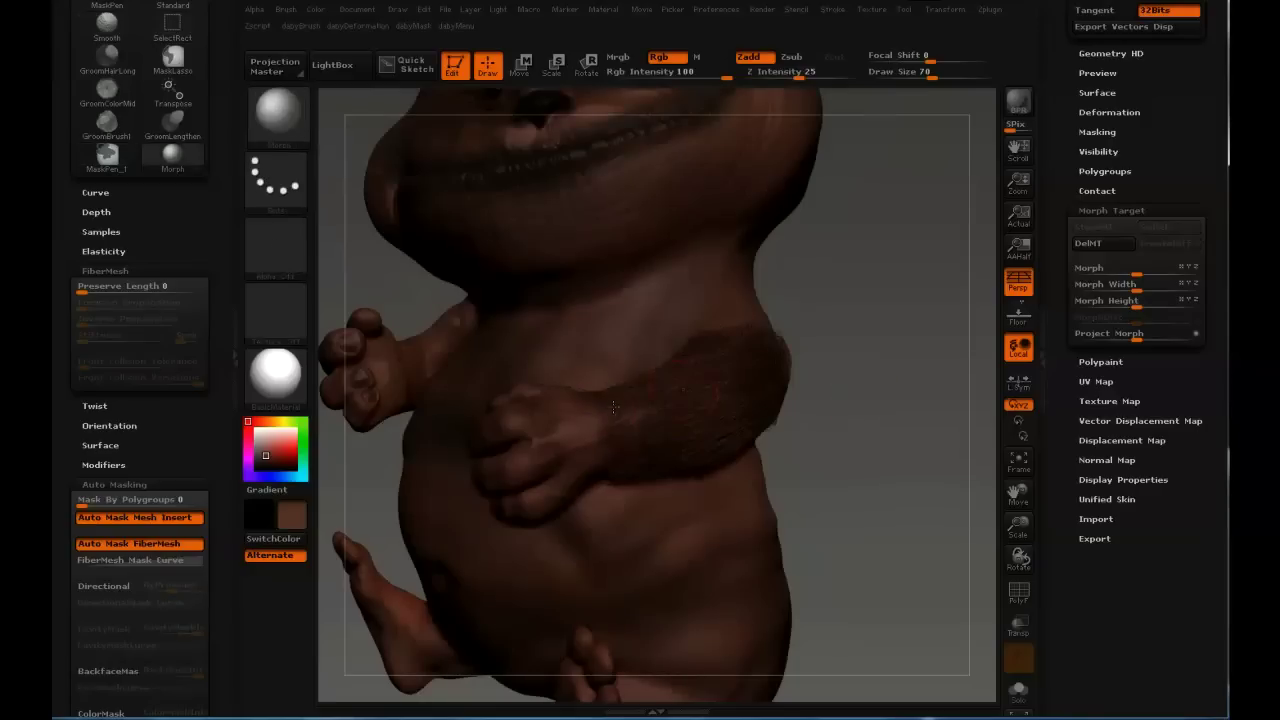
Refine the isolated forearm fur near the wrist with the Smooth and Morph brushes, setting the draw size to 45.
right_drag(586, 388, 692, 403)
drag(792, 353, 752, 424)
right_drag(697, 425, 638, 423)
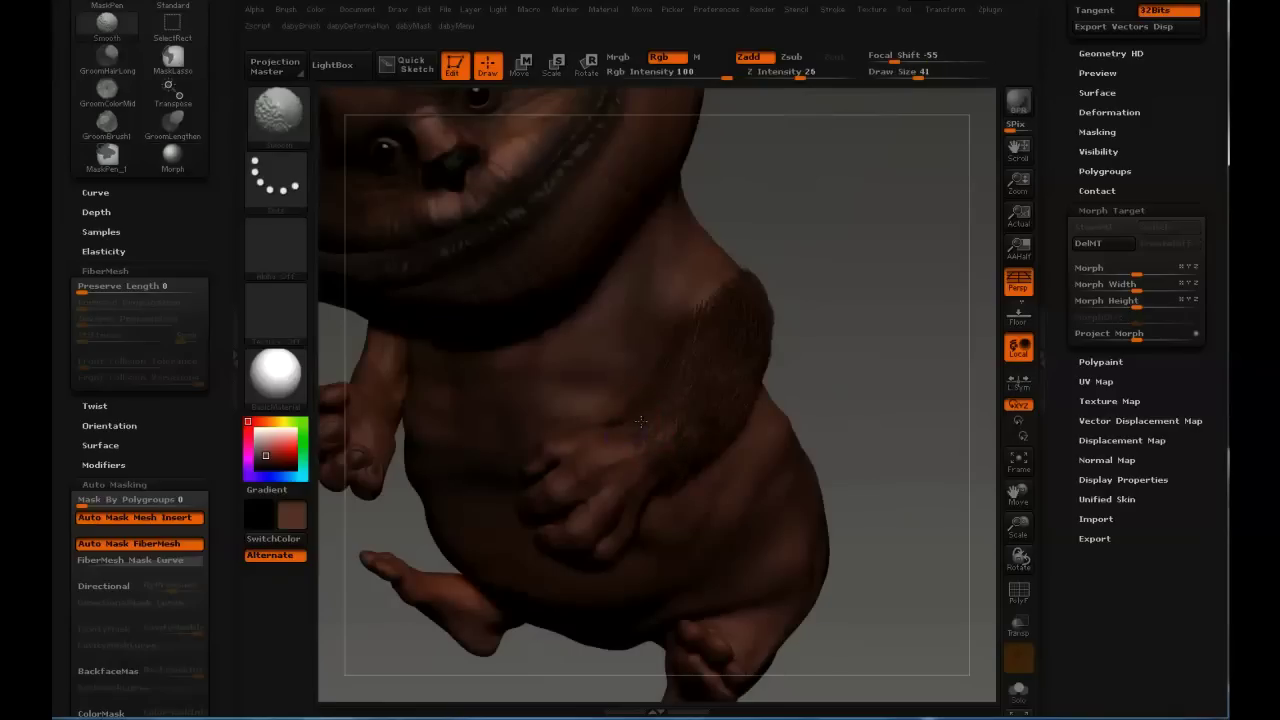
mouse_move(700, 458)
right_down()
mouse_move(673, 421)
mouse_move(661, 450)
right_up()
key(s)
drag(661, 453, 666, 453)
mouse_move(659, 470)
right_down()
mouse_move(655, 510)
mouse_move(669, 490)
mouse_move(722, 538)
mouse_move(717, 518)
right_up()
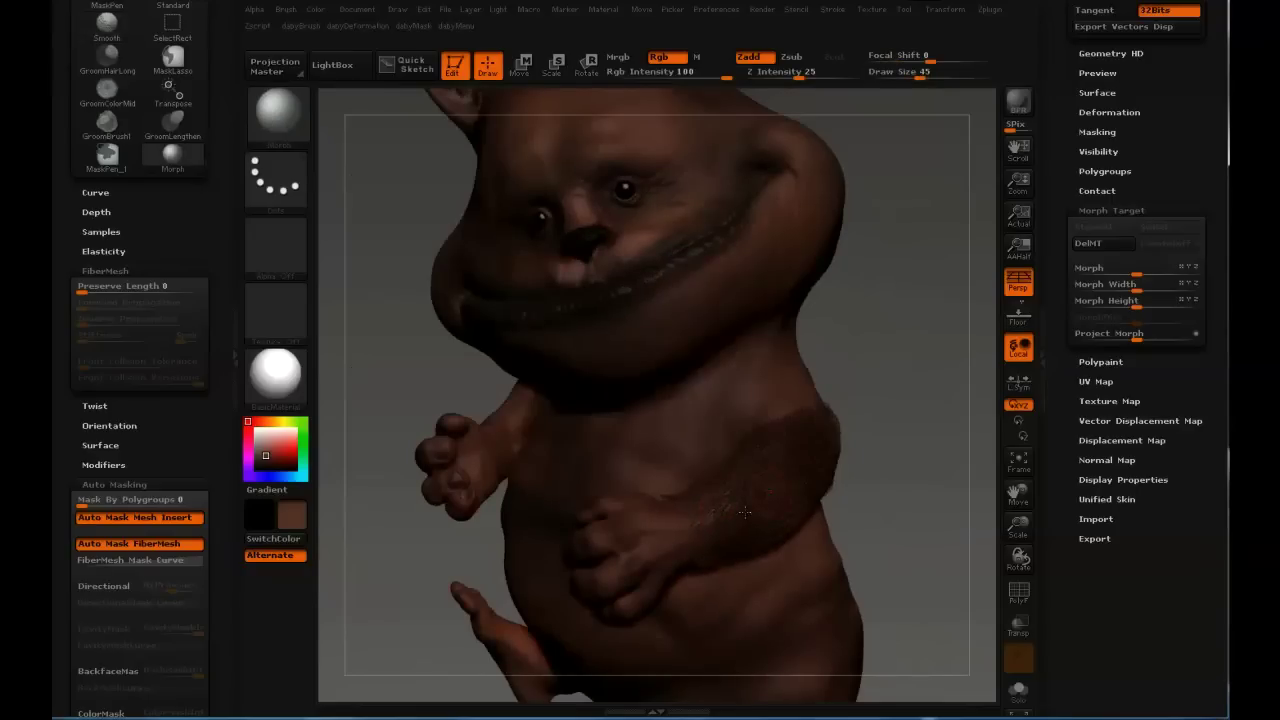
right_drag(908, 443, 739, 537)
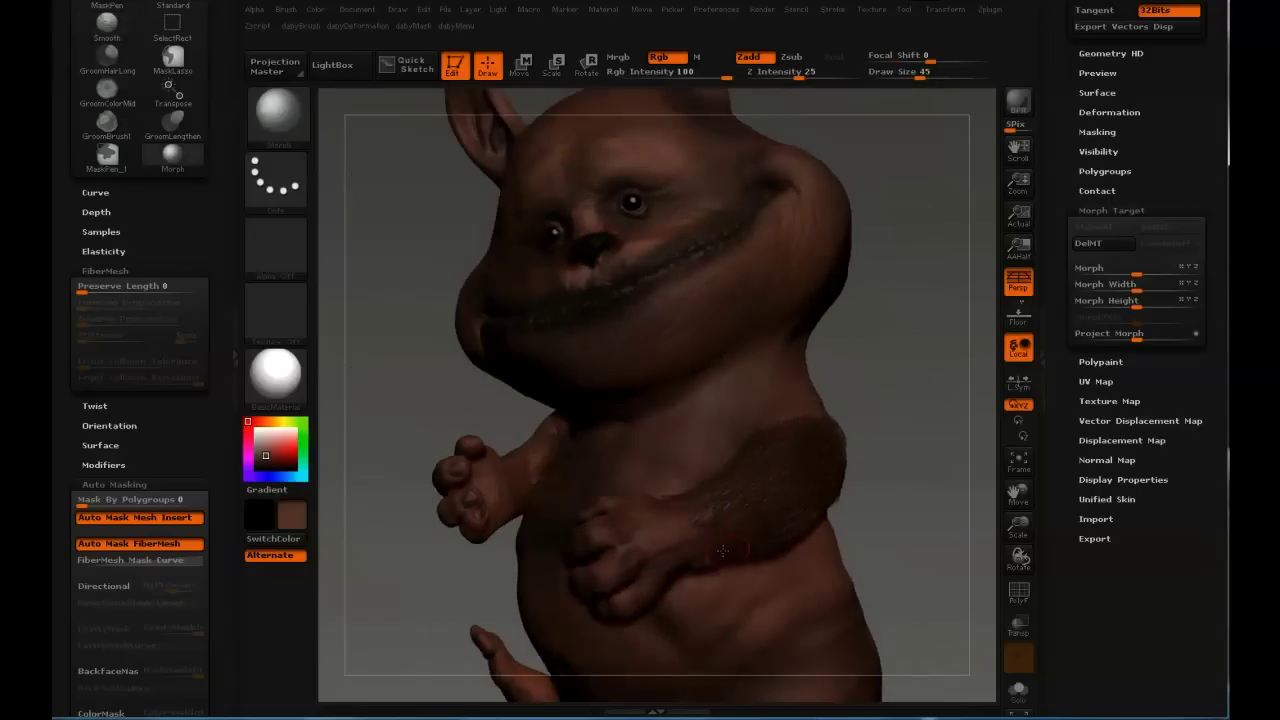
Unhide the rest of the creature's fur and close the left tray to enlarge the canvas.
key(shift)
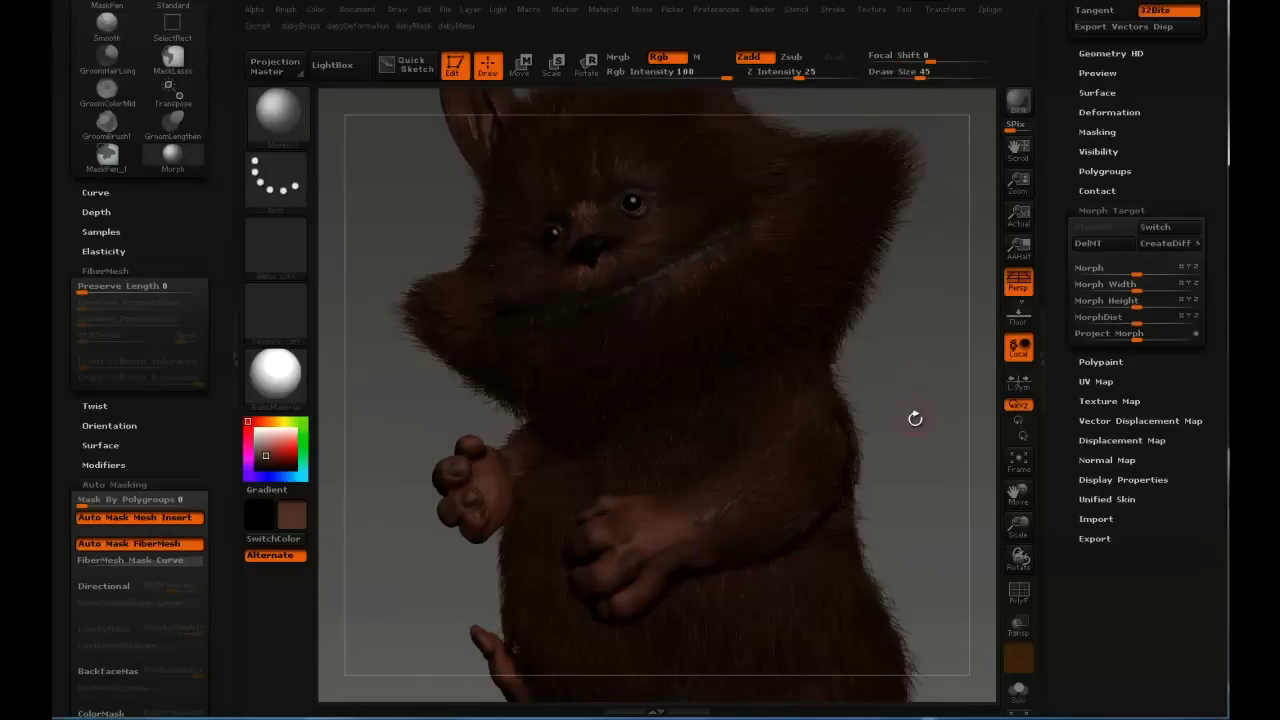
right_drag(914, 420, 810, 340)
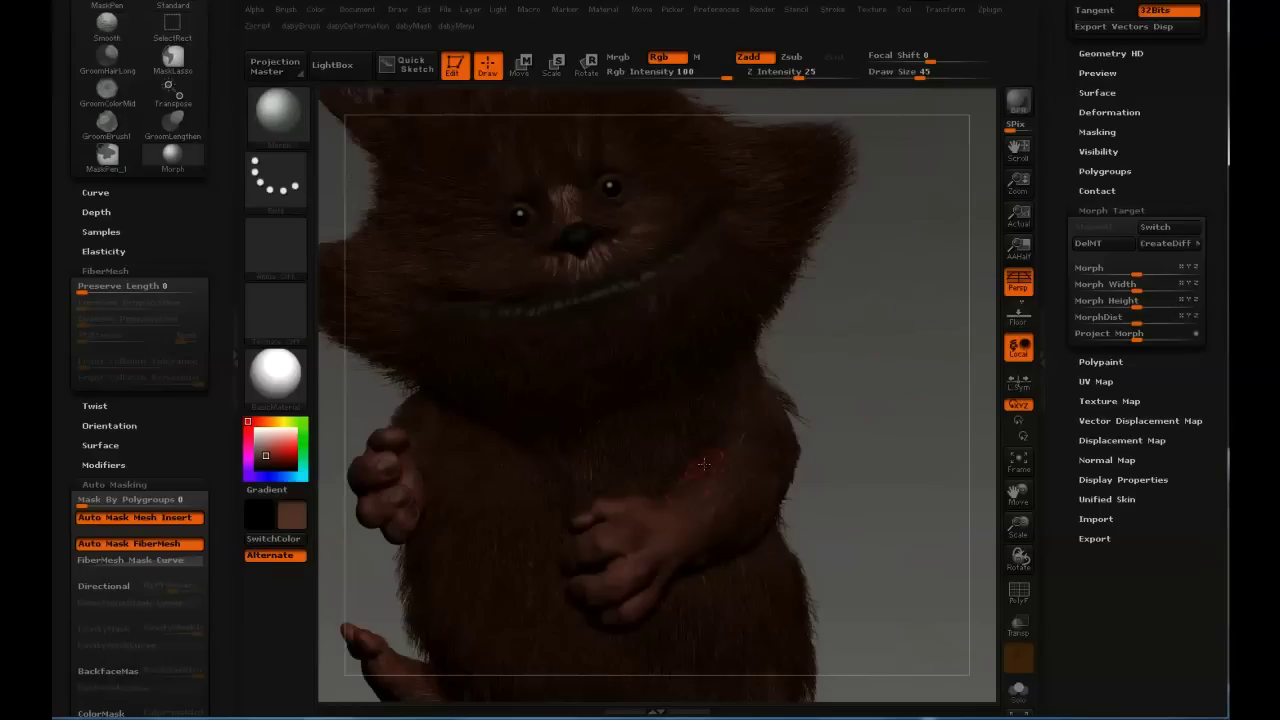
right_drag(883, 386, 871, 410)
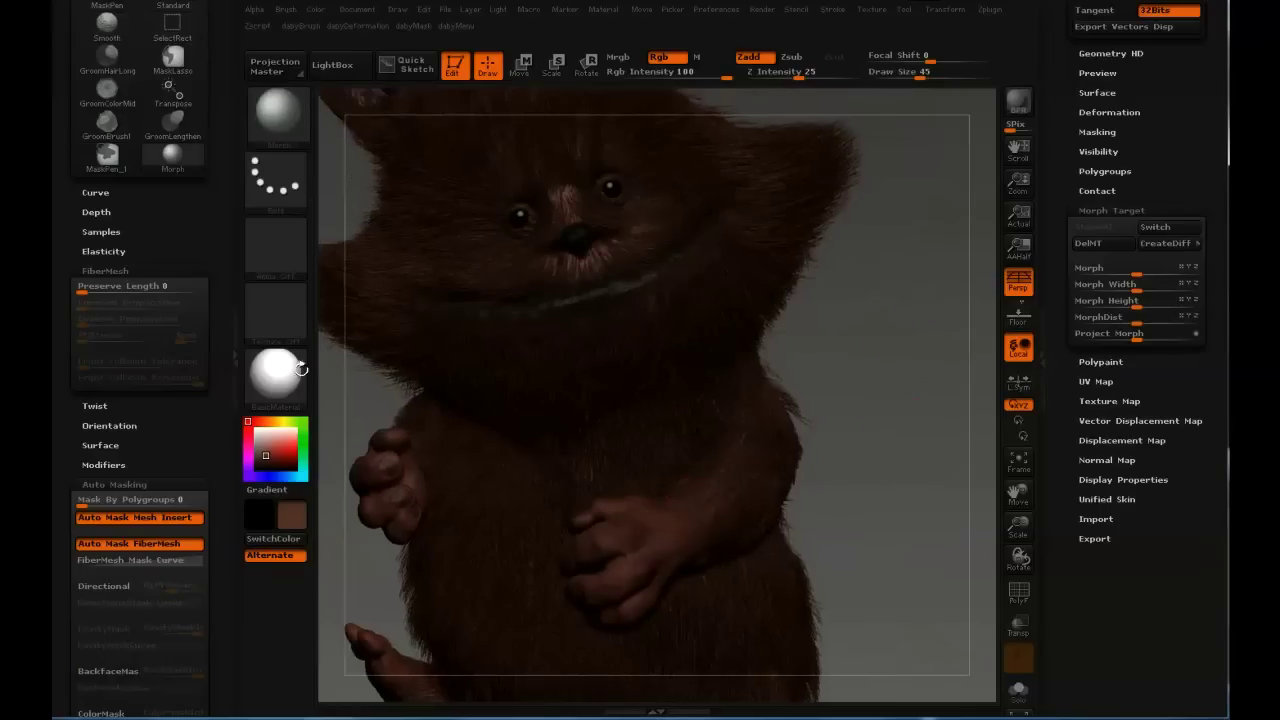
click(237, 356)
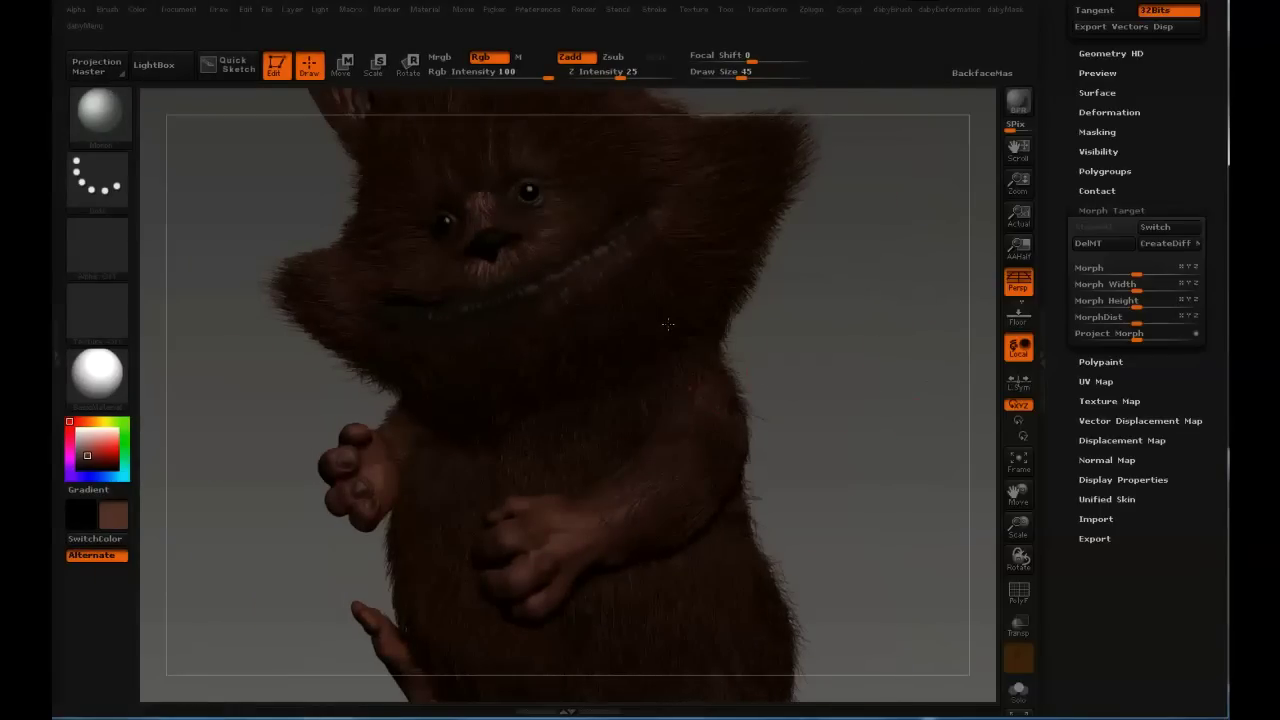
right_drag(790, 381, 657, 302)
Snapshot the creature onto the canvas and turn off the fur's layer to compare the forearm with and without it.
alt+drag(972, 440, 762, 335)
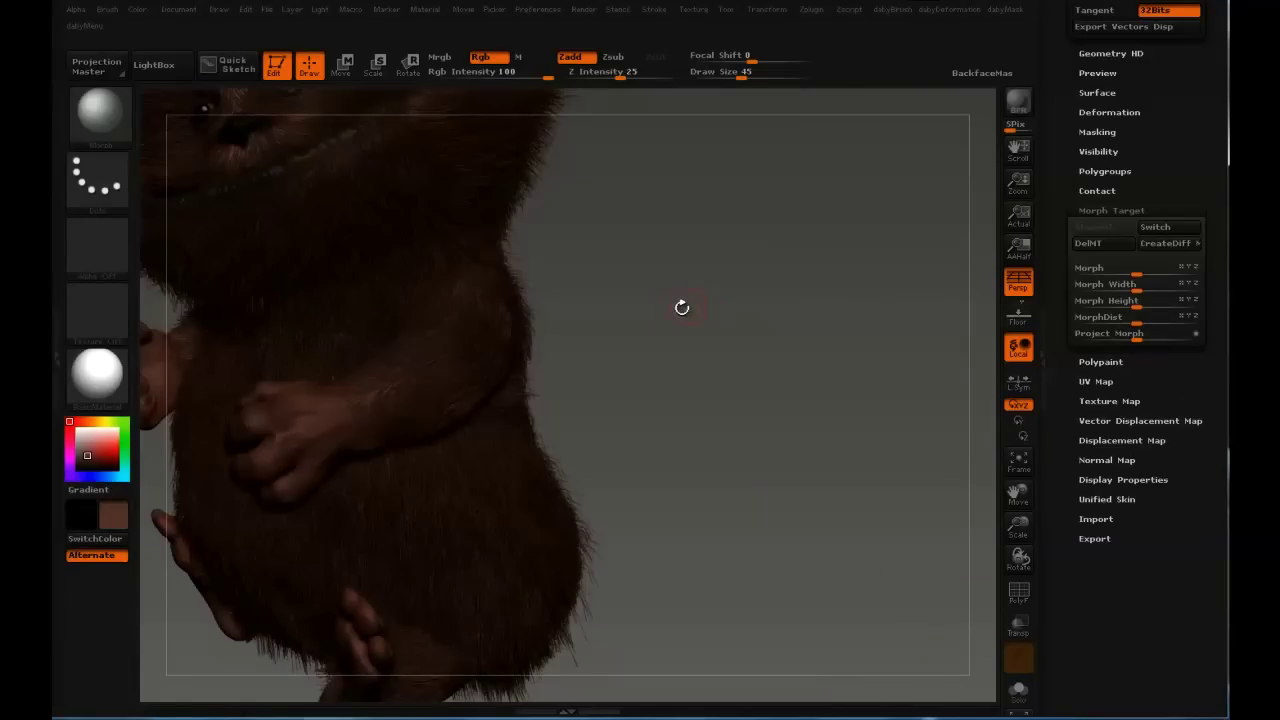
key(shift+s)
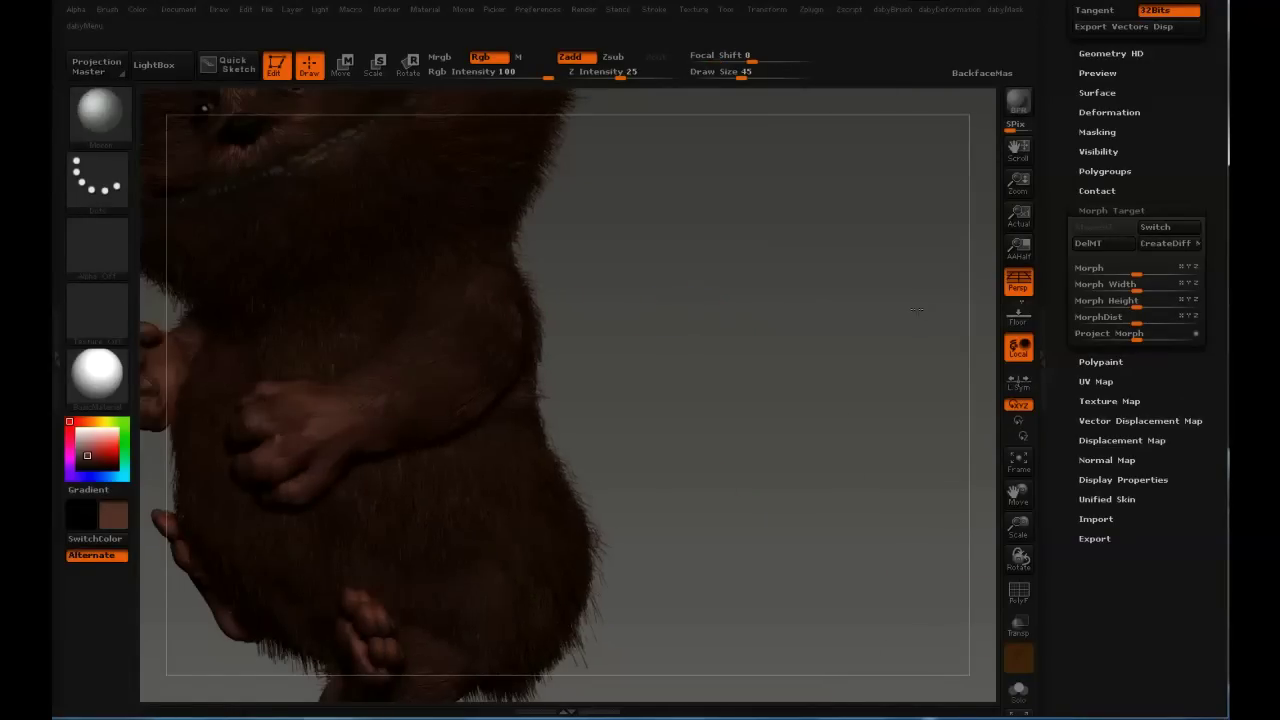
alt+drag(554, 284, 897, 304)
drag(1063, 181, 1103, 289)
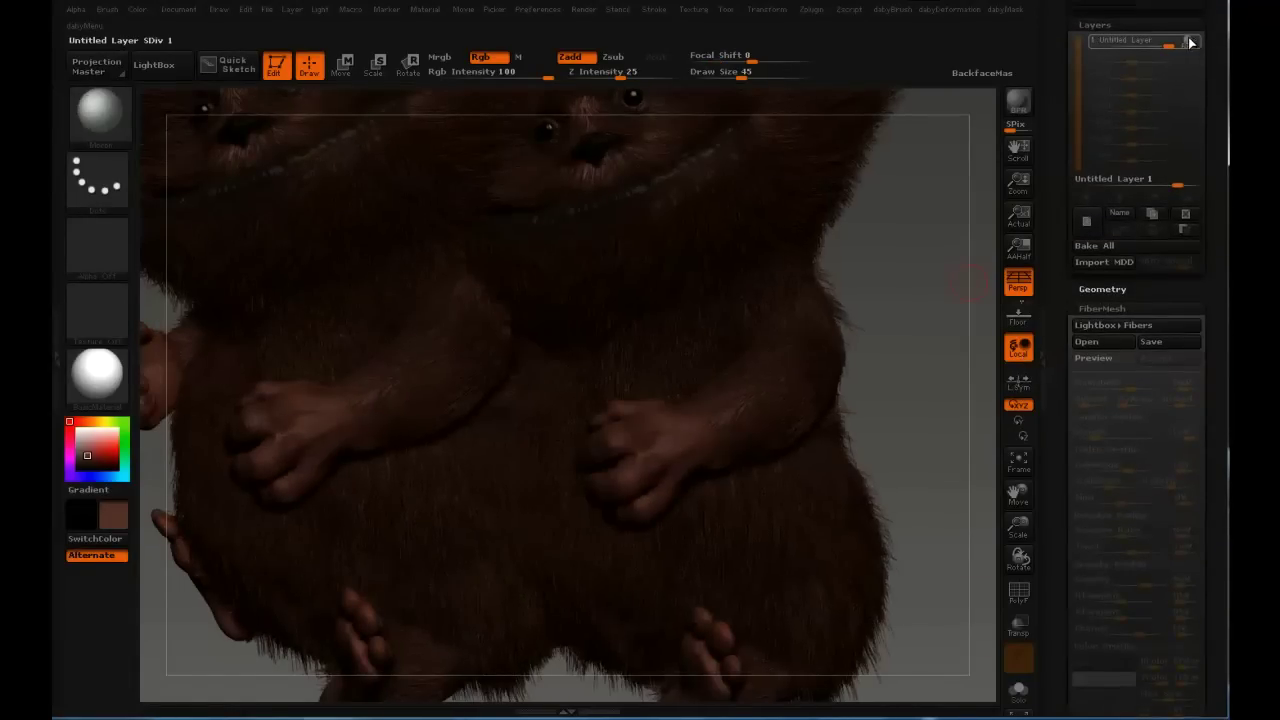
drag(885, 246, 416, 330)
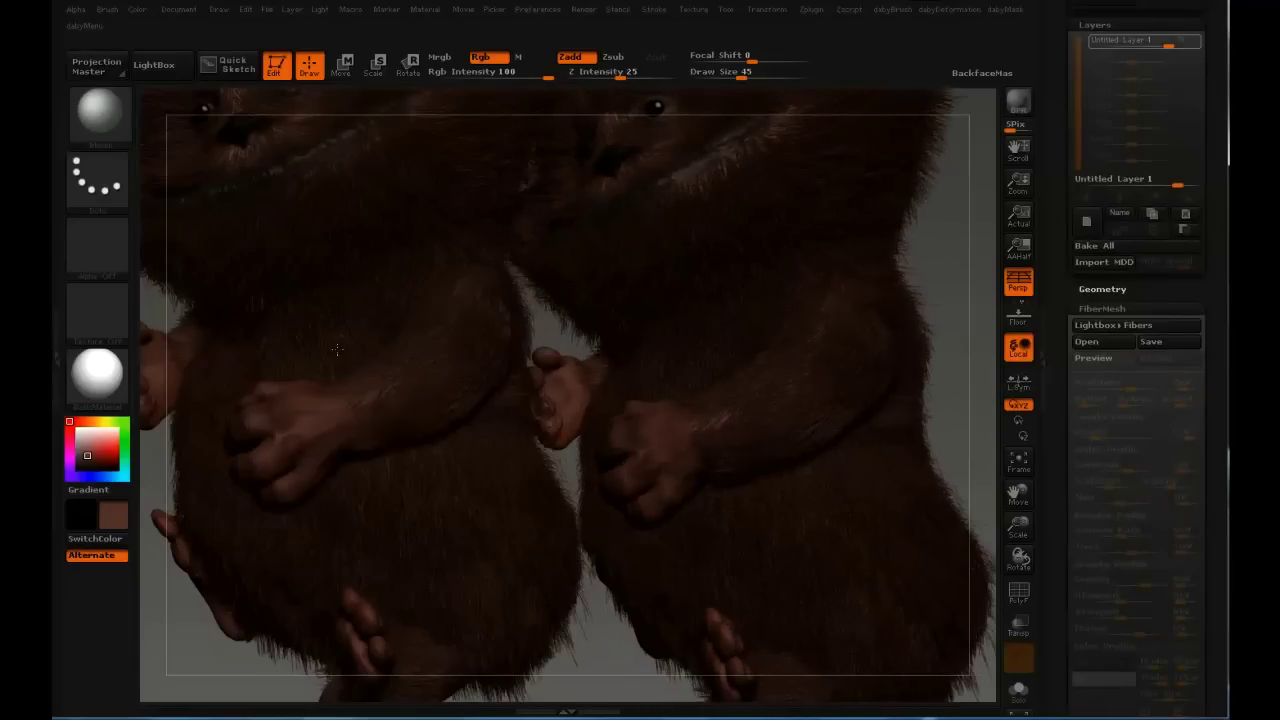
drag(370, 393, 492, 374)
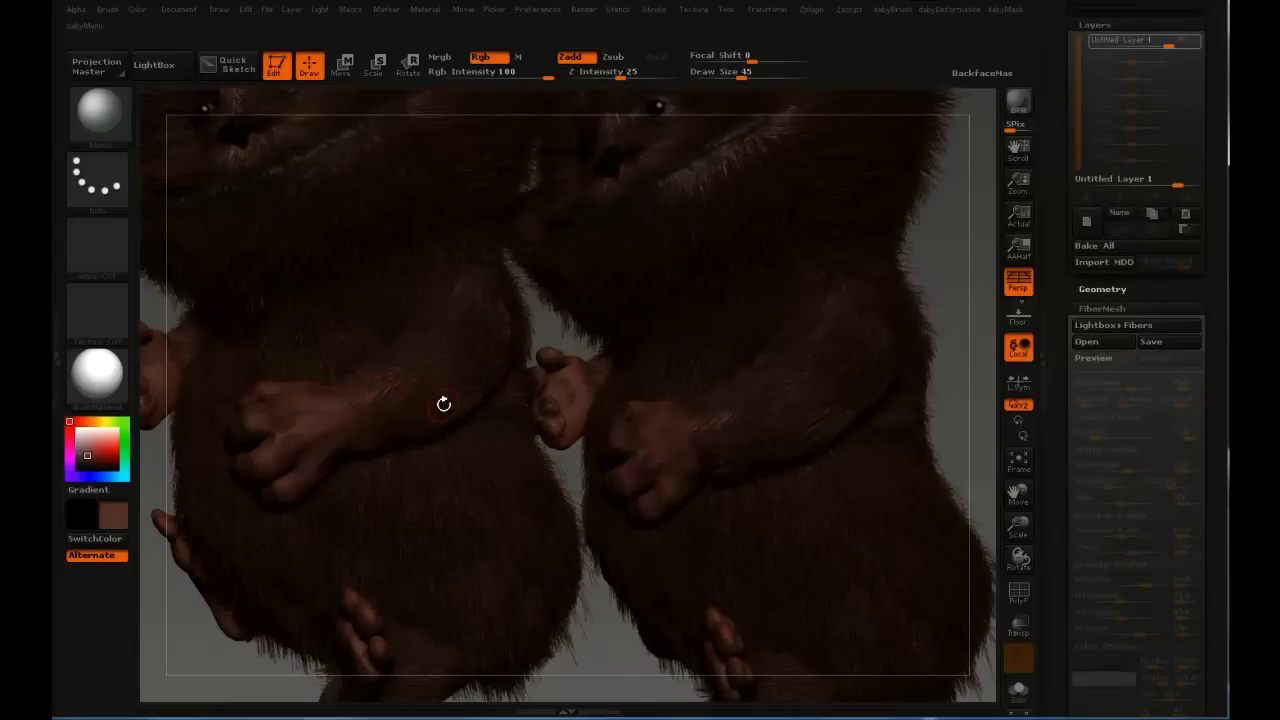
Clear the snapshot from the canvas and turn the fur's layer back on.
mouse_move(576, 392)
mouse_down()
mouse_move(786, 342)
mouse_move(656, 346)
mouse_up()
key(ctrl+n)
click(1184, 41)
ctrl+click(784, 342)
key(ctrl+i)
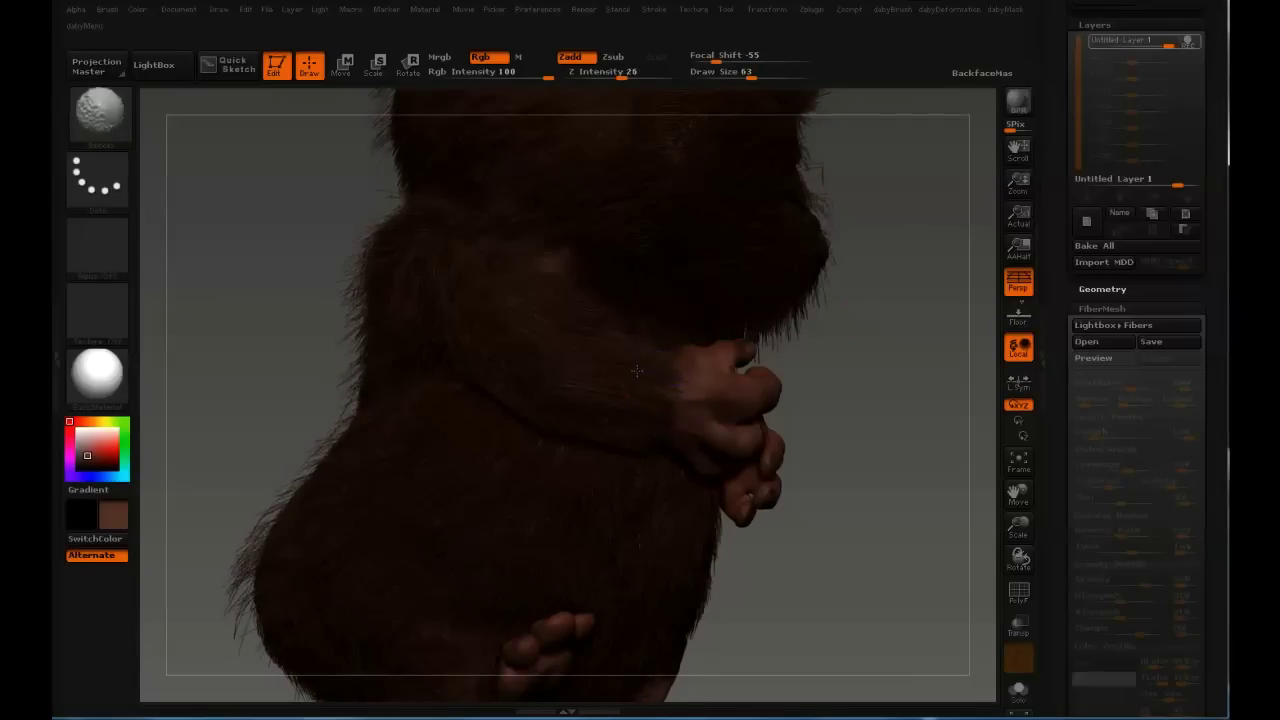
Smooth the fur on the creature's other forearm near the wrist, raising the draw size to 86.
ctrl+shift+click(583, 375)
ctrl+shift+click(859, 390)
mouse_move(755, 362)
mouse_down()
mouse_move(655, 358)
mouse_move(630, 385)
mouse_move(652, 398)
mouse_move(645, 425)
mouse_up()
key(s)
click(662, 359)
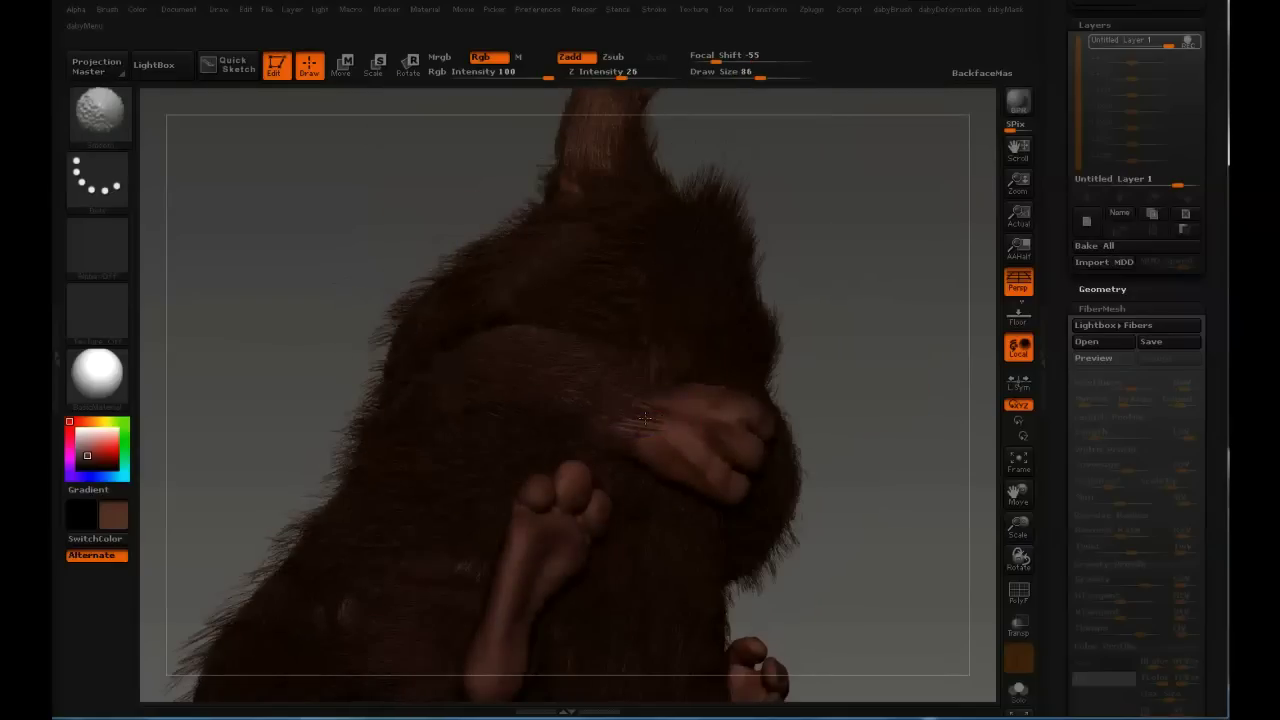
mouse_move(652, 362)
right_down()
mouse_move(648, 466)
mouse_move(636, 446)
mouse_move(560, 460)
right_up()
drag(507, 356, 829, 394)
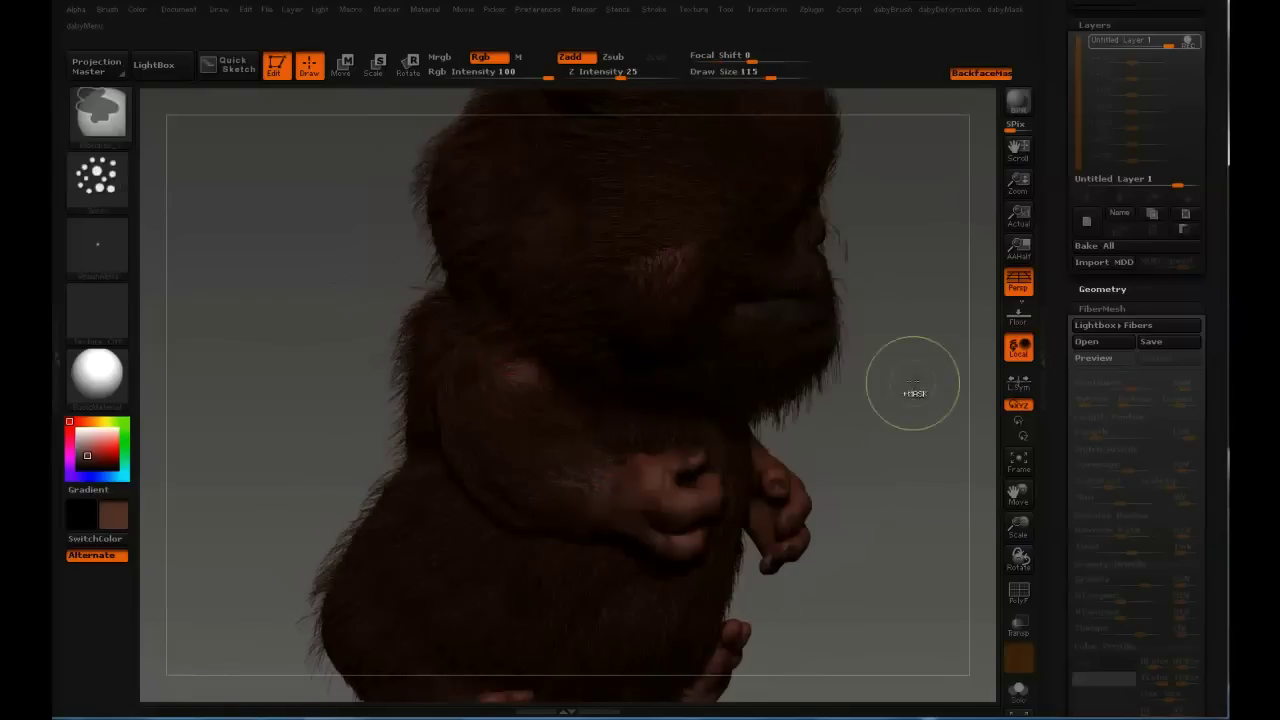
Work on the shoulder fur with the arm's fur hidden, switch to the groom brush at draw size 70, and show all fur.
right_drag(612, 406, 346, 346)
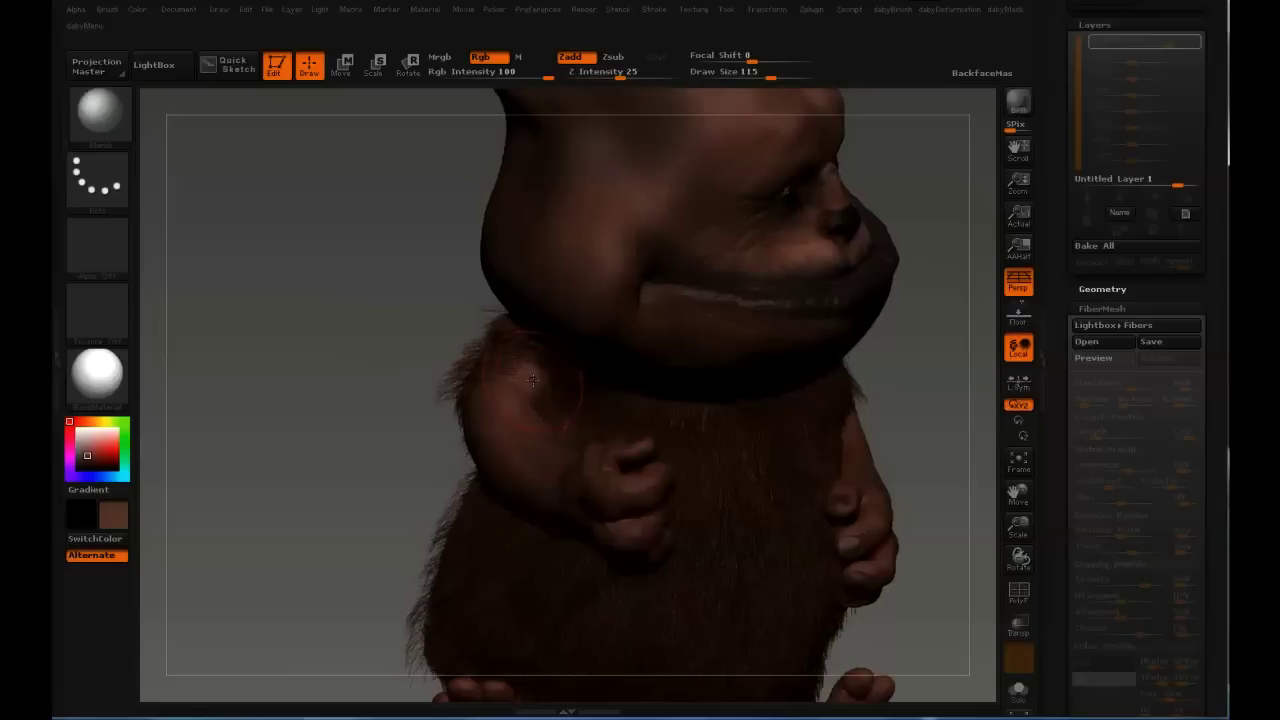
key(b)
click(519, 368)
key(s)
click(520, 371)
right_drag(502, 405, 590, 398)
ctrl+shift+click(903, 366)
right_drag(903, 366, 770, 372)
mouse_move(860, 372)
ctrl+right_down()
mouse_move(888, 247)
mouse_move(809, 217)
mouse_move(818, 349)
mouse_move(905, 273)
mouse_move(858, 495)
ctrl+right_up()
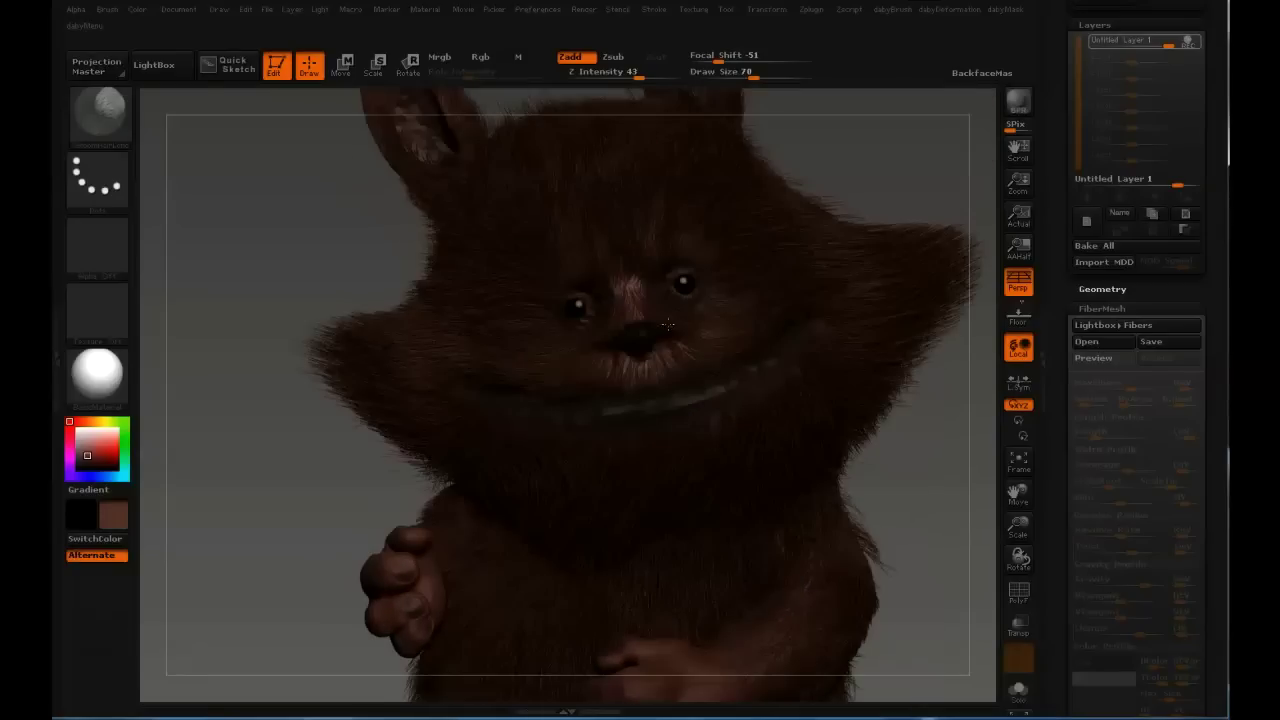
Groom the short facial fur around the nose at draw size 97.
alt+right_drag(621, 334, 603, 383)
right_drag(660, 278, 650, 375)
right_drag(530, 400, 590, 410)
key(s)
drag(588, 416, 600, 418)
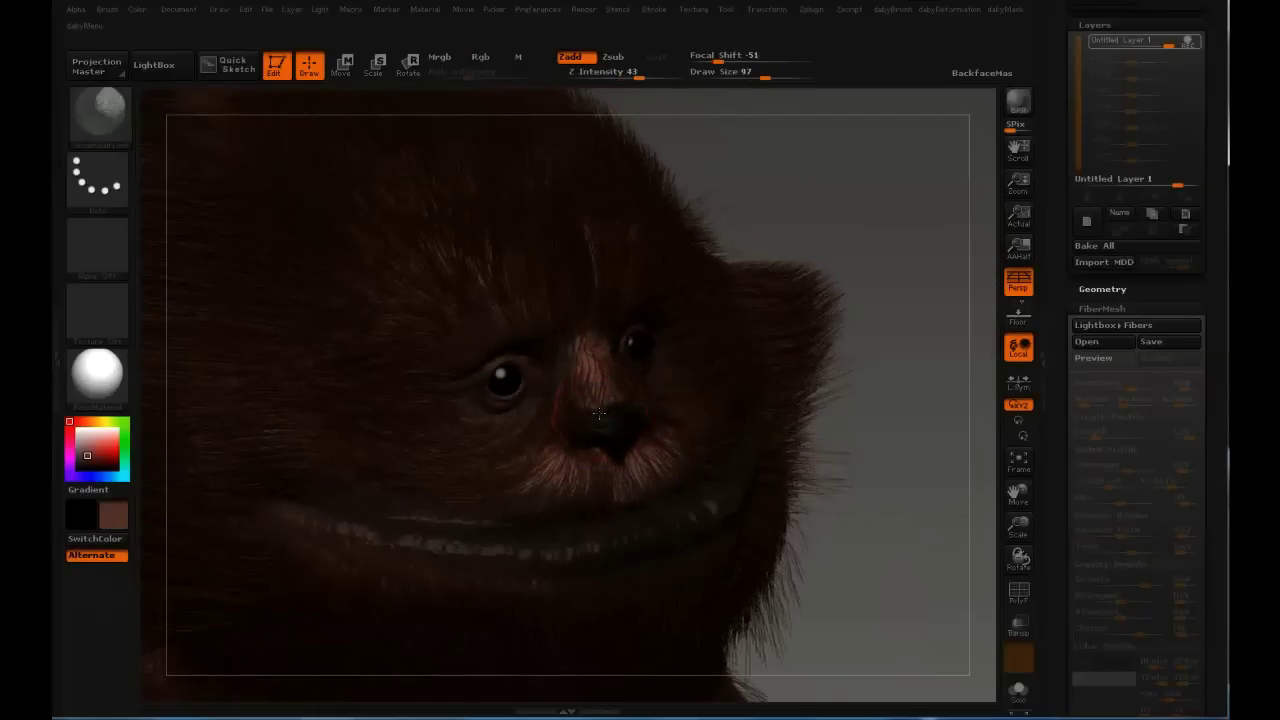
Set the Smooth brush's Z Intensity to 50 and smooth the fur around the nose and eyes at draw size 68.
shift+click(645, 75)
mouse_move(545, 398)
right_down()
mouse_move(578, 401)
mouse_move(604, 435)
right_up()
key(shift)
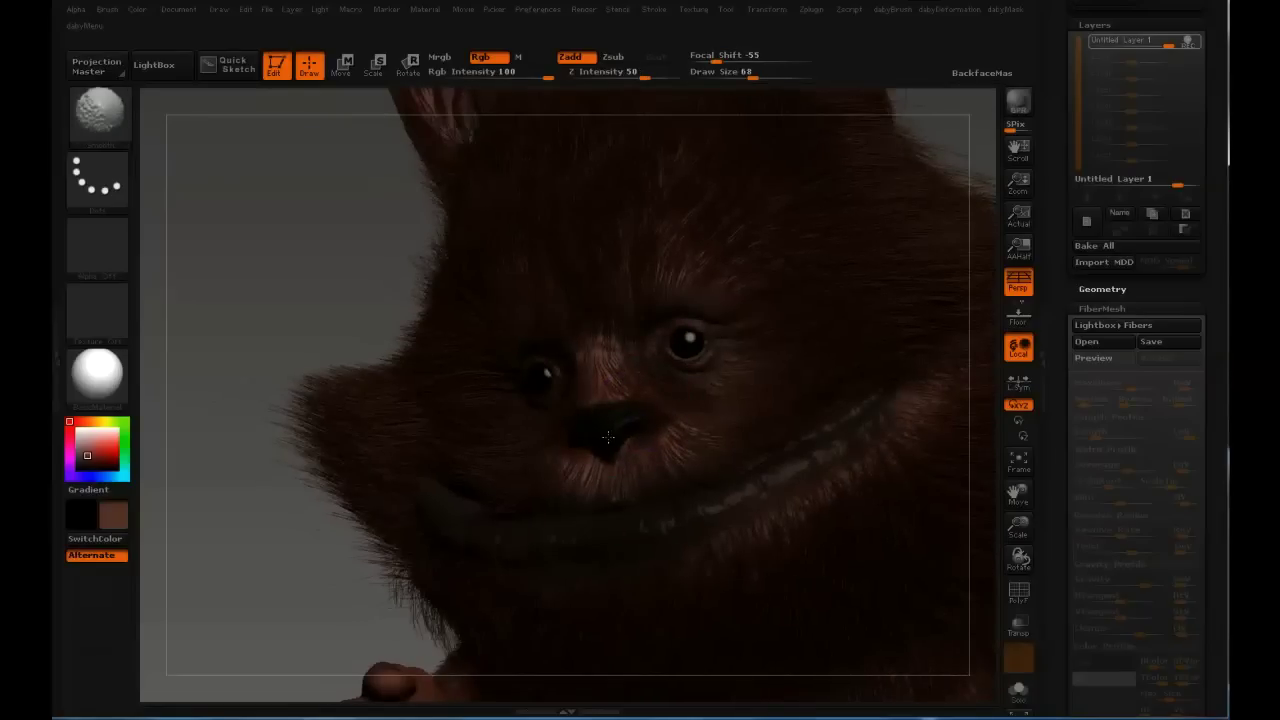
right_drag(630, 405, 552, 413)
key(shift)
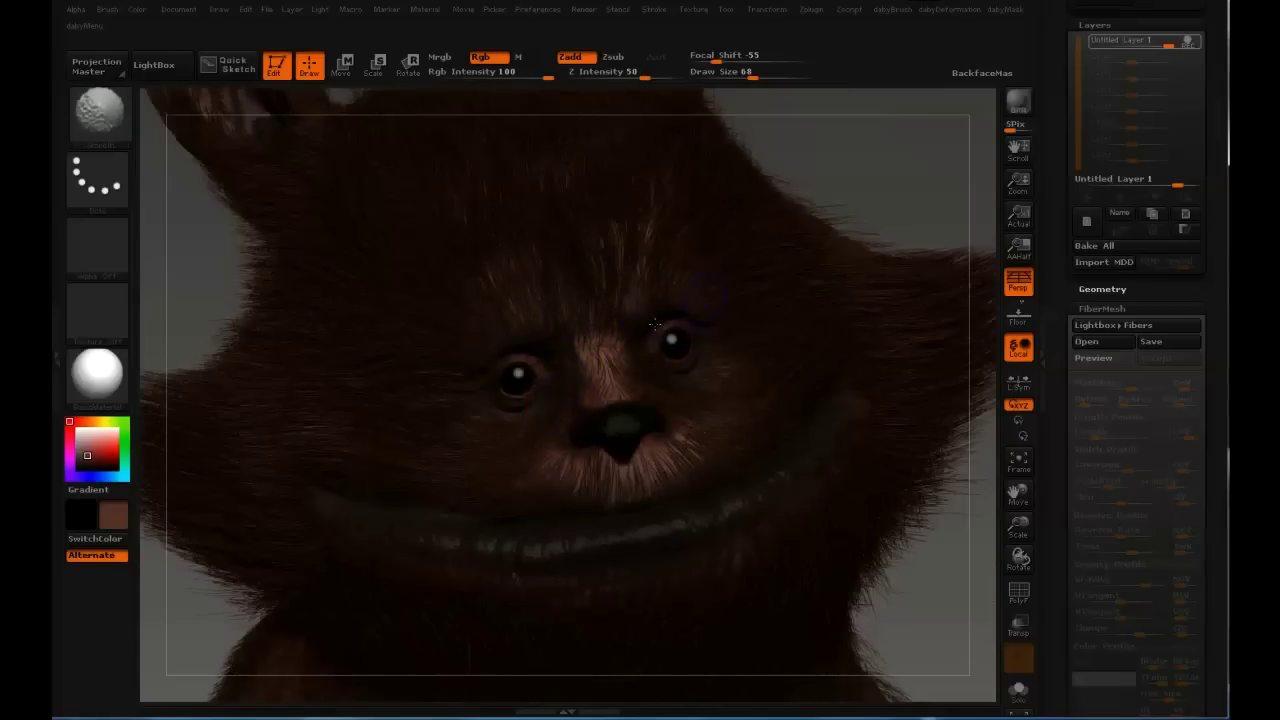
key(shift)
key(ctrl)
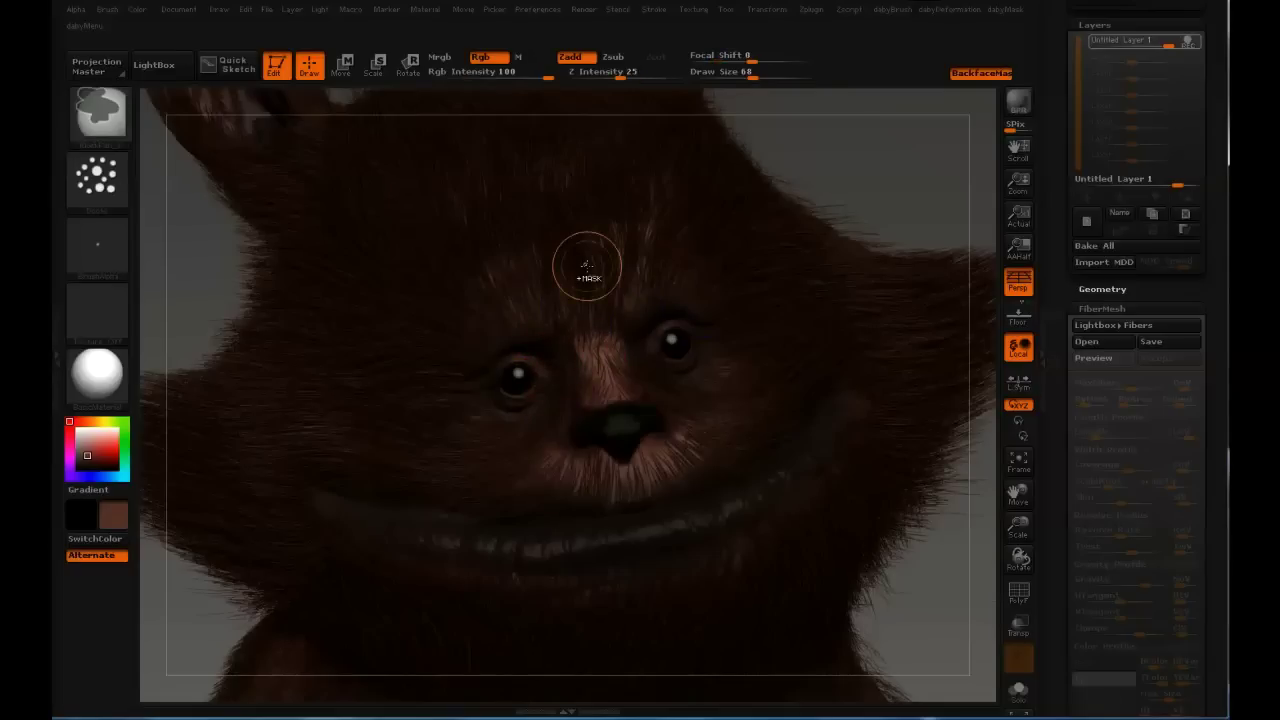
Groom and smooth the fur along the mouth and muzzle, reducing the Smooth brush's draw size to 65.
right_drag(566, 289, 445, 378)
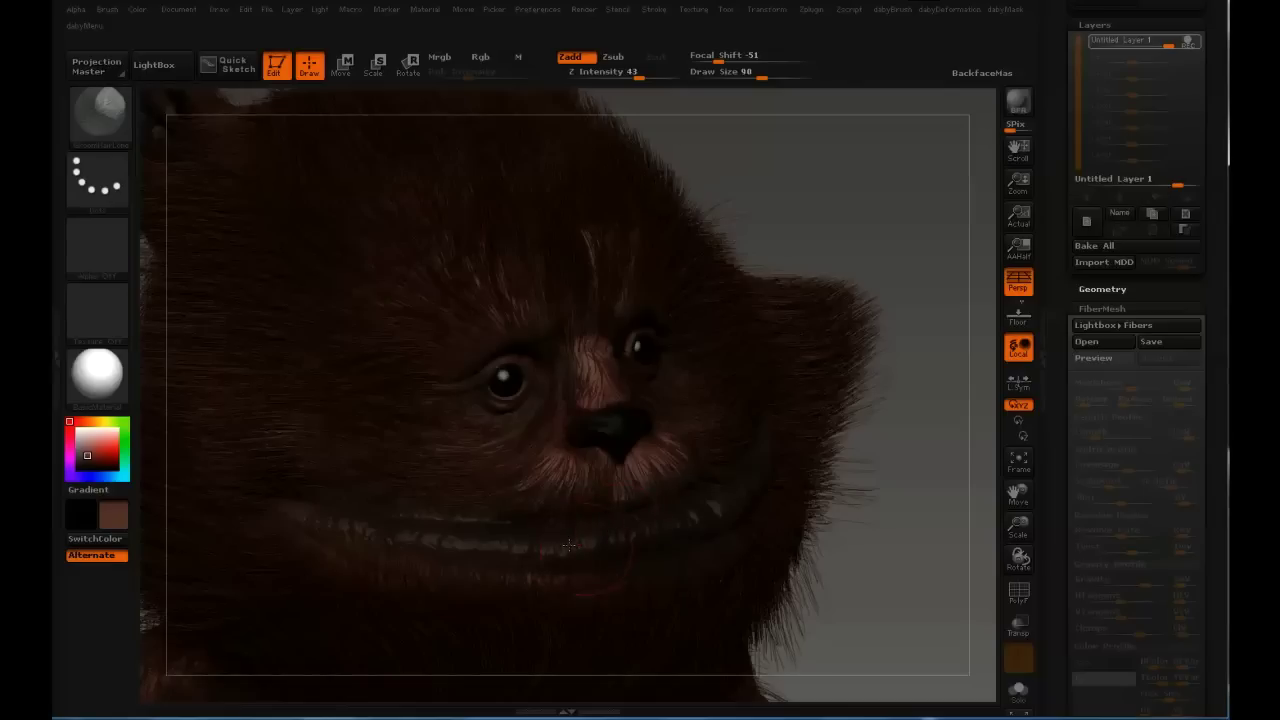
key(shift)
key(s)
drag(591, 537, 581, 537)
key(shift)
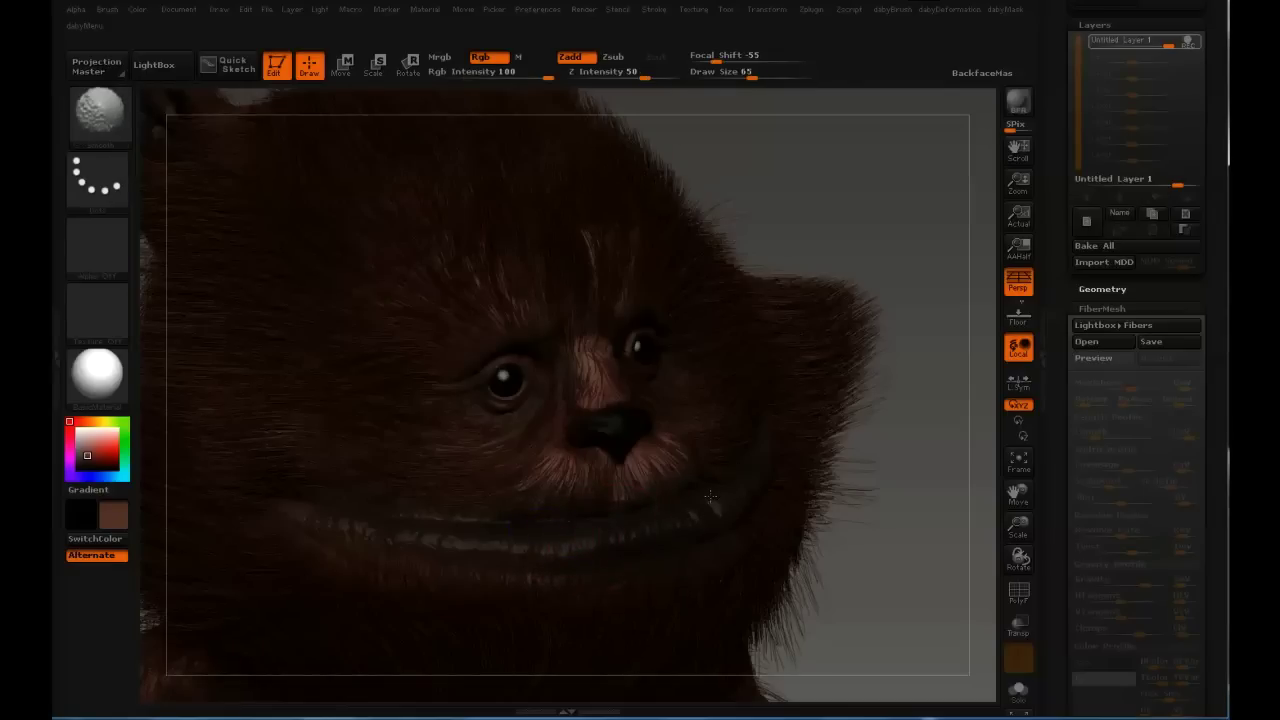
drag(900, 420, 600, 489)
key(shift)
drag(310, 470, 610, 503)
Smooth the fur around the eyes and groom the fur below the eye at draw size 56.
key(shift)
key(shift)
key(shift)
key(shift)
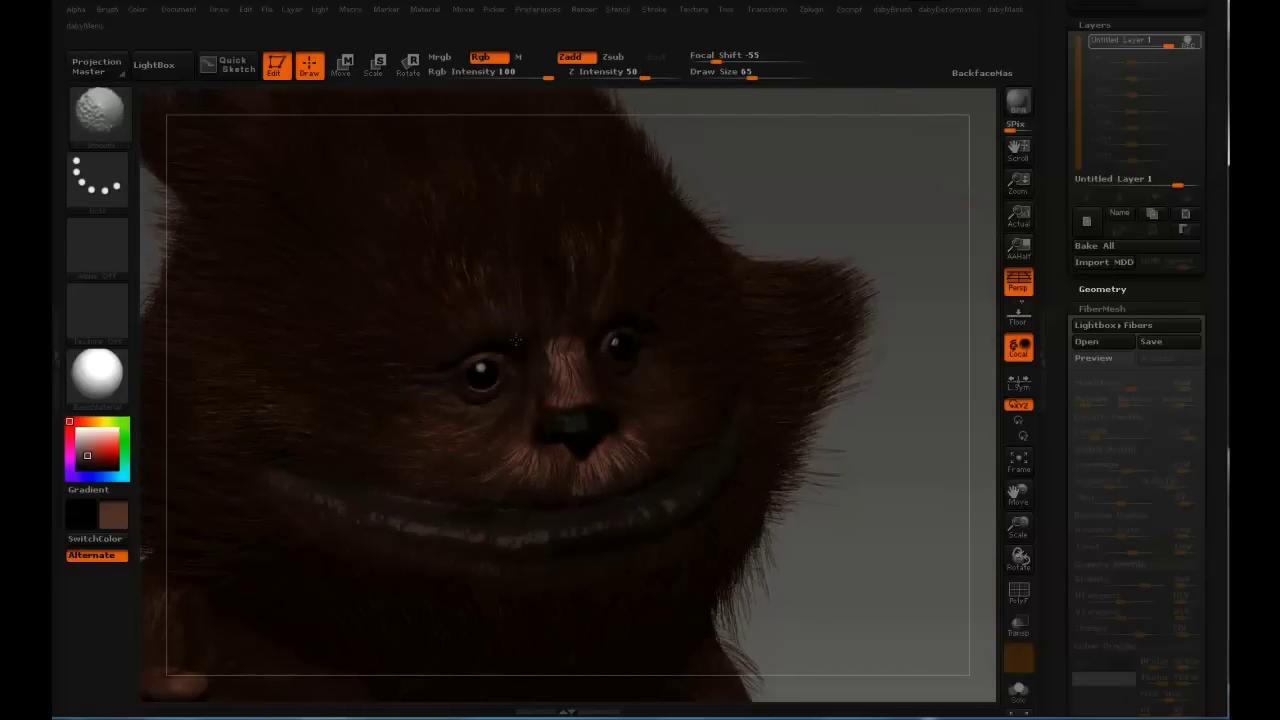
key(shift)
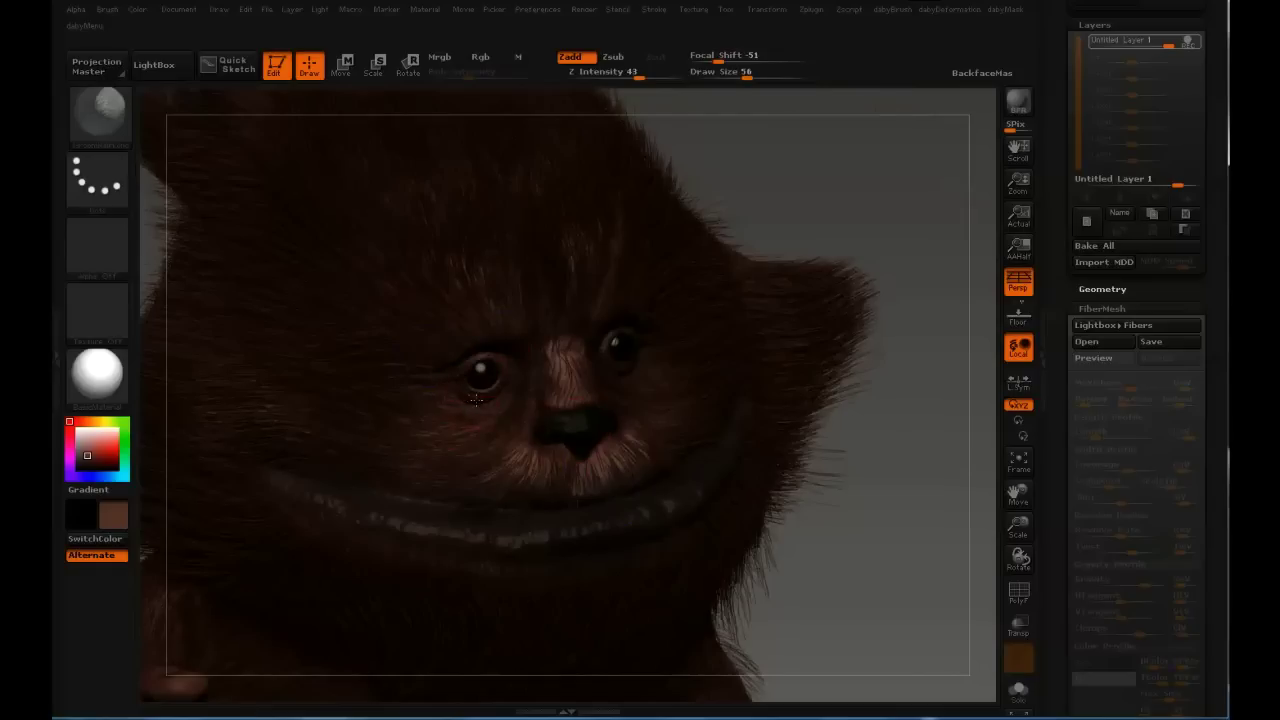
key(shift)
key(shift)
Groom and smooth the brow and cheek fur on the other side of the face at draw size 70.
shift+drag(880, 400, 640, 345)
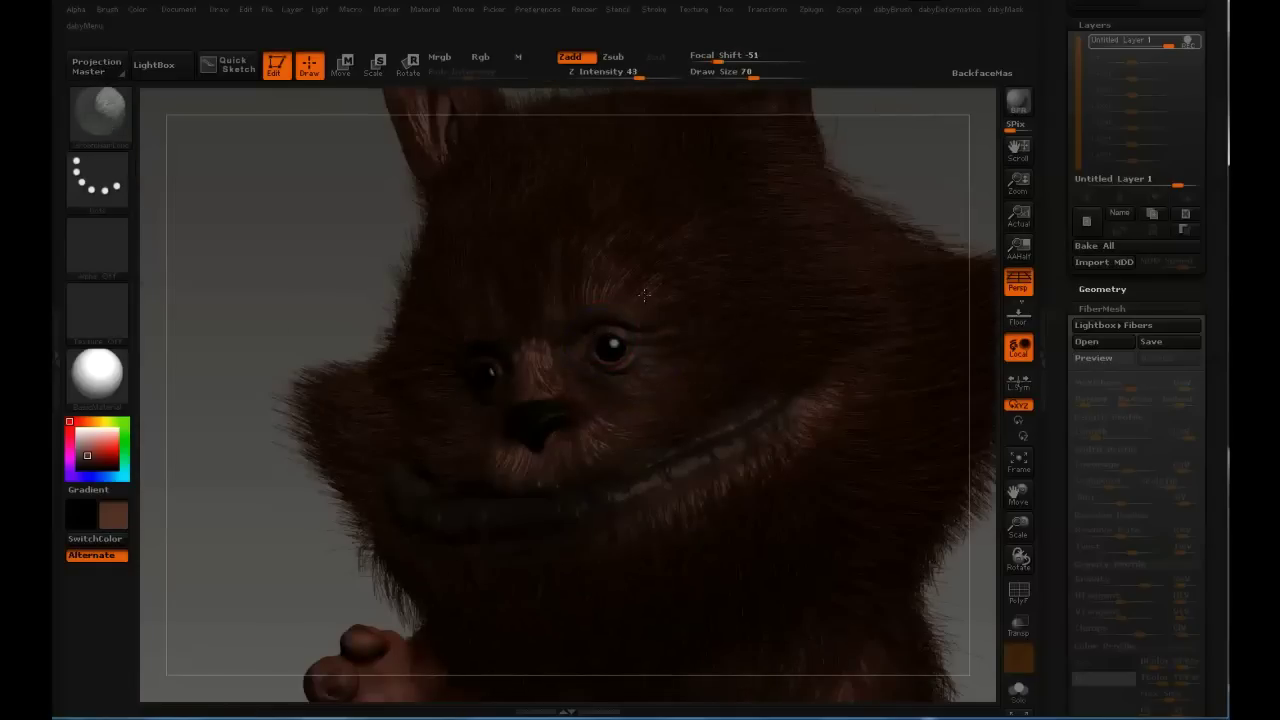
drag(250, 340, 470, 345)
mouse_move(560, 340)
shift+mouse_down()
mouse_move(566, 357)
mouse_move(610, 360)
shift+mouse_up()
mouse_move(850, 480)
alt+mouse_down()
mouse_move(830, 270)
mouse_move(620, 270)
mouse_move(683, 221)
mouse_move(827, 334)
mouse_move(854, 189)
mouse_move(866, 449)
mouse_move(628, 400)
mouse_move(715, 316)
mouse_move(650, 500)
mouse_move(686, 297)
alt+mouse_up()
mouse_move(655, 535)
shift+mouse_down()
mouse_move(614, 530)
mouse_move(580, 495)
shift+mouse_up()
right_drag(582, 410, 606, 345)
key(bracketleft)
shift+drag(606, 345, 598, 322)
mouse_move(598, 322)
right_down()
mouse_move(590, 350)
mouse_move(596, 330)
right_up()
shift+drag(596, 330, 614, 366)
Smooth the isolated patch of fur in Solo mode at draw size 70.
right_drag(612, 367, 450, 385)
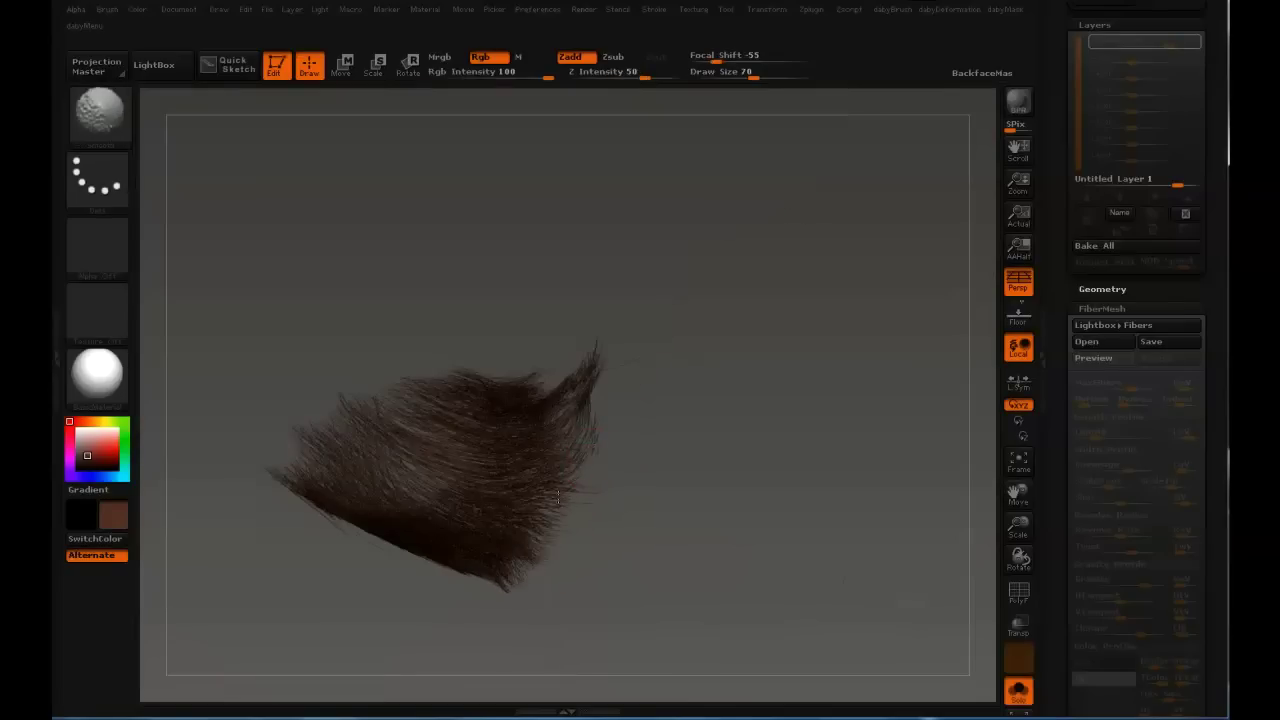
mouse_move(558, 497)
right_down()
mouse_move(606, 445)
mouse_move(600, 430)
mouse_move(585, 440)
right_up()
drag(515, 440, 480, 543)
mouse_move(545, 391)
right_down()
mouse_move(450, 420)
mouse_move(540, 380)
right_up()
shift+drag(540, 380, 574, 396)
Groom the fur around the ankle, heel and top of the foot, raising the draw size to 90.
mouse_move(574, 396)
right_down()
mouse_move(523, 537)
mouse_move(600, 420)
right_up()
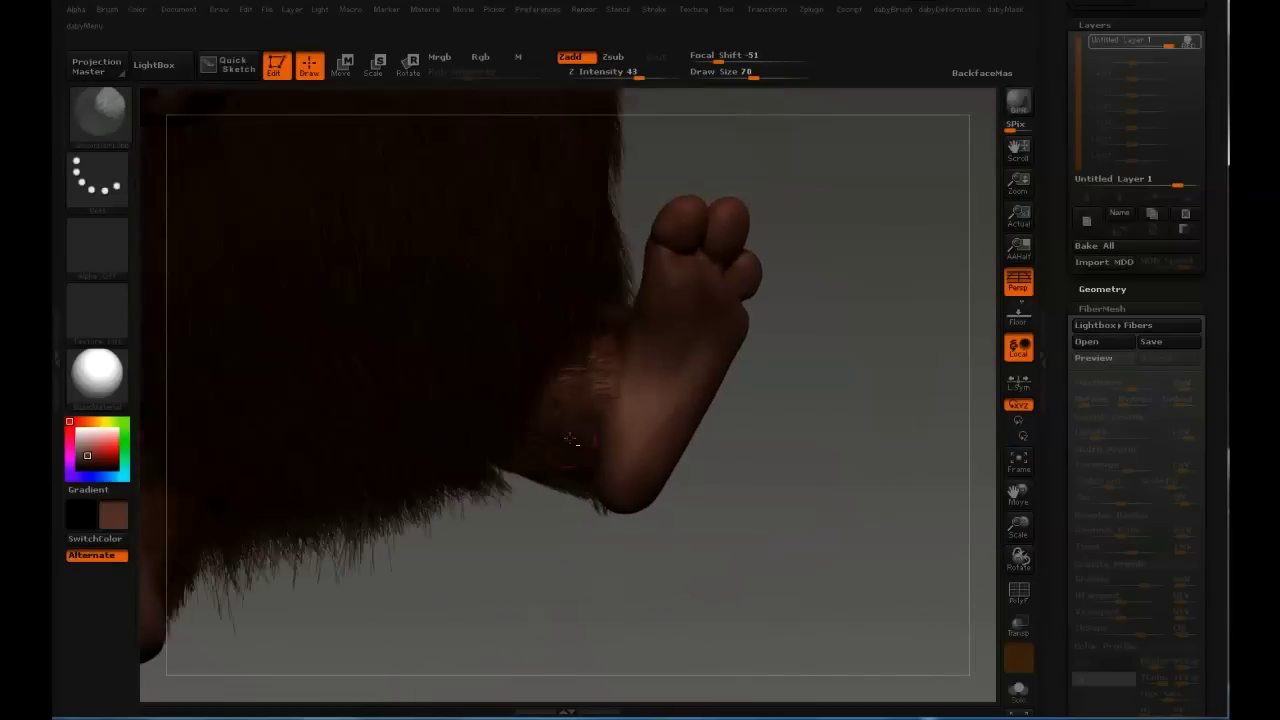
right_drag(600, 420, 597, 388)
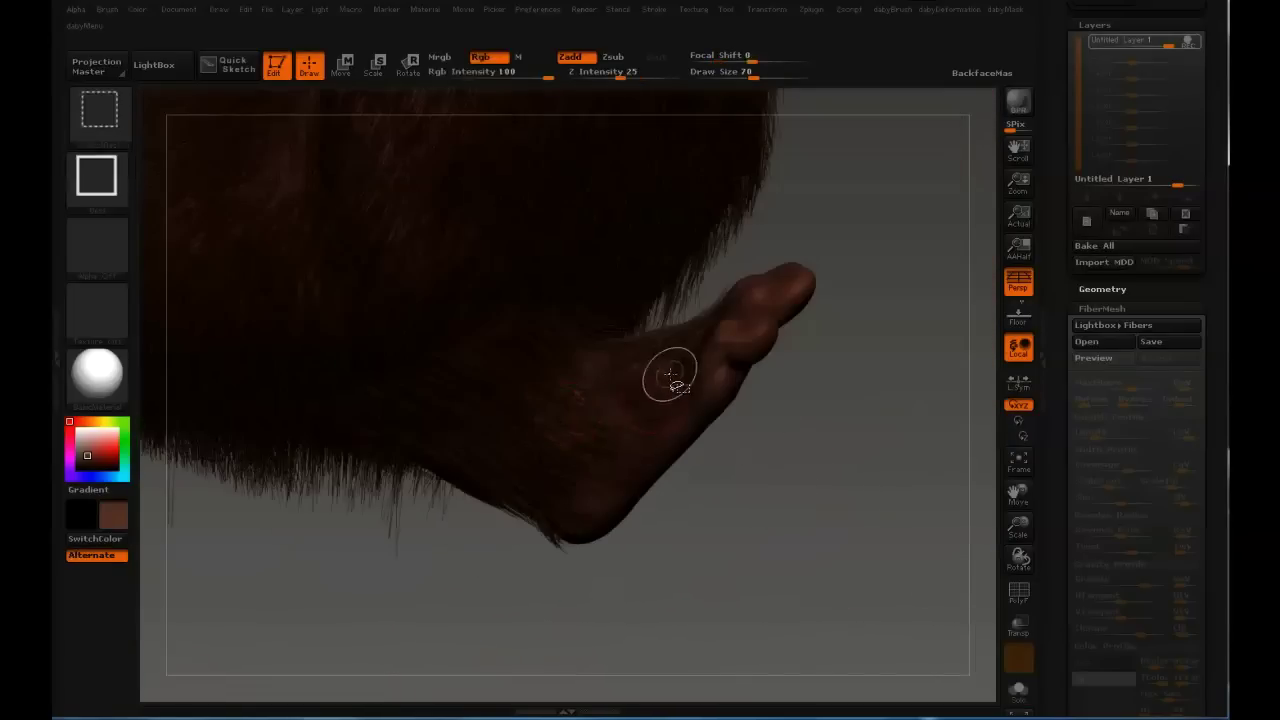
right_drag(669, 374, 811, 409)
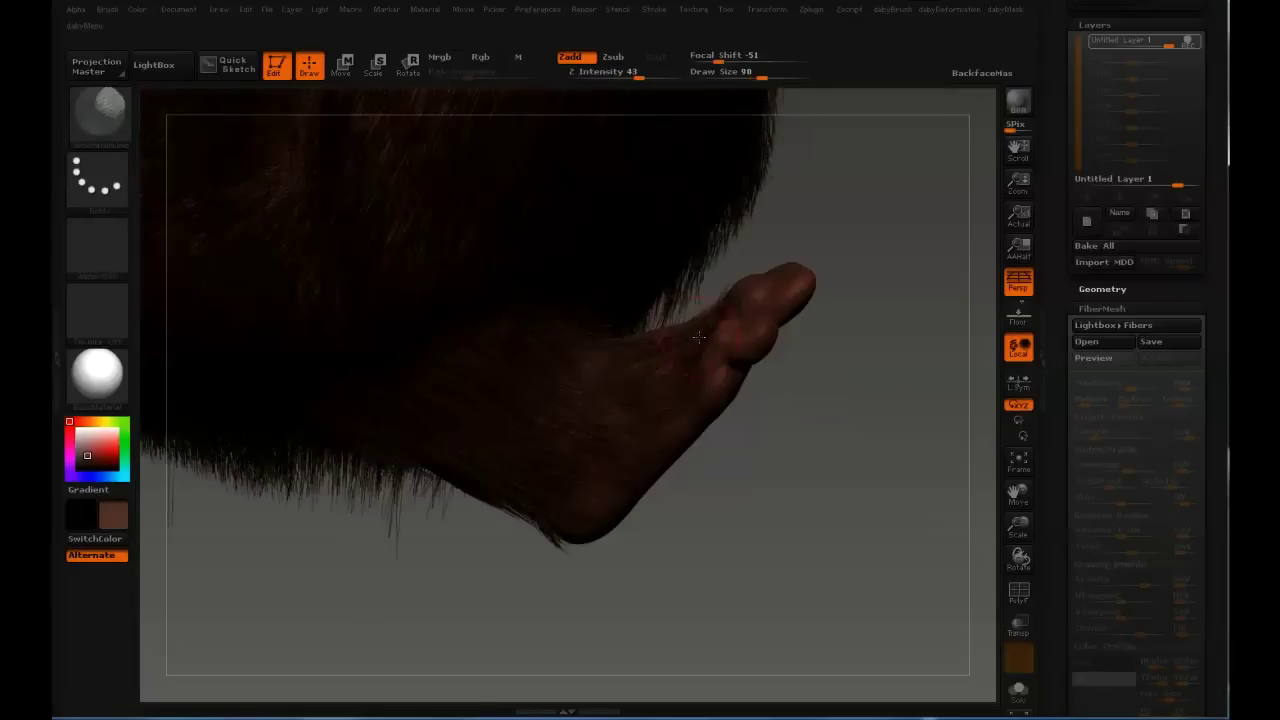
right_drag(660, 450, 615, 490)
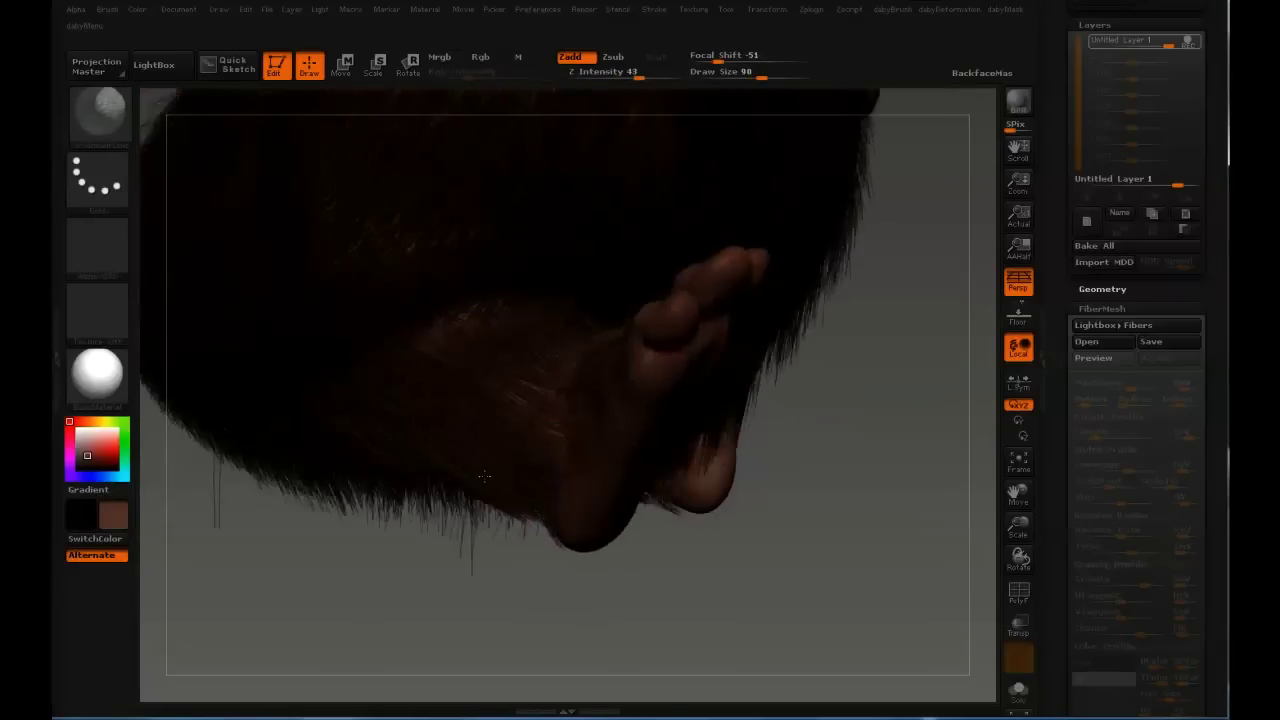
Groom the fur on the outer thigh and lower leg, reducing the draw size to 82.
right_drag(700, 370, 587, 358)
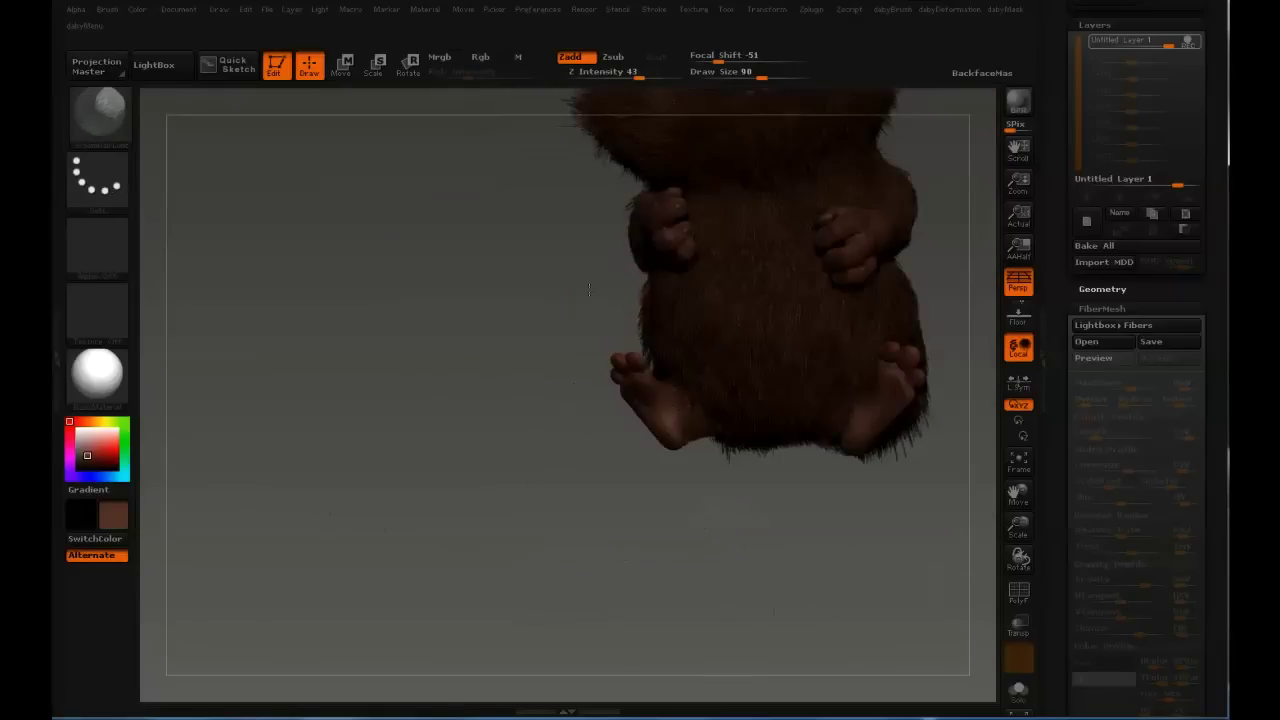
mouse_move(597, 386)
right_down()
mouse_move(573, 325)
mouse_move(590, 300)
mouse_move(893, 272)
mouse_move(746, 339)
right_up()
drag(681, 396, 602, 475)
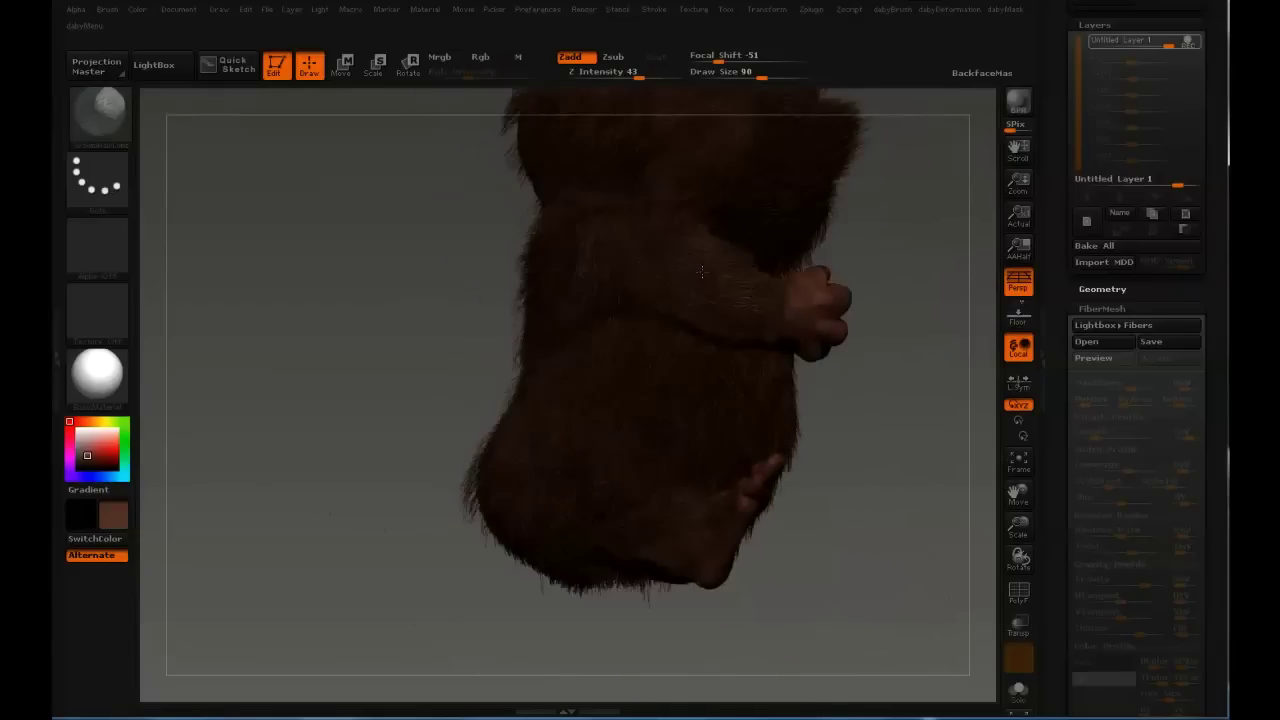
key(s)
drag(637, 485, 624, 482)
mouse_move(653, 465)
right_down()
mouse_move(632, 438)
mouse_move(620, 455)
mouse_move(651, 499)
mouse_move(651, 484)
right_up()
right_click(651, 484)
key(s)
mouse_move(664, 487)
mouse_down()
mouse_move(635, 488)
mouse_move(647, 491)
mouse_move(624, 516)
mouse_move(645, 544)
mouse_up()
key(ctrl+shift+d)
key(ctrl+z)
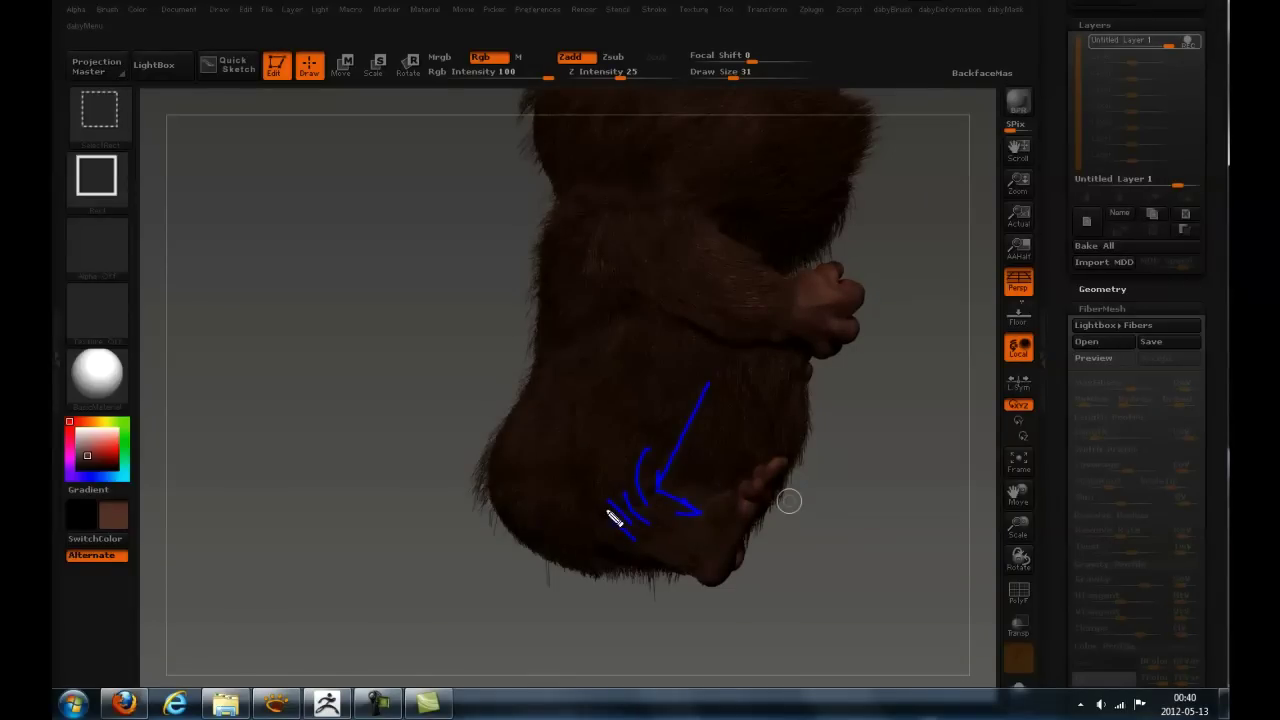
key(alt+Tab)
key(alt+Tab)
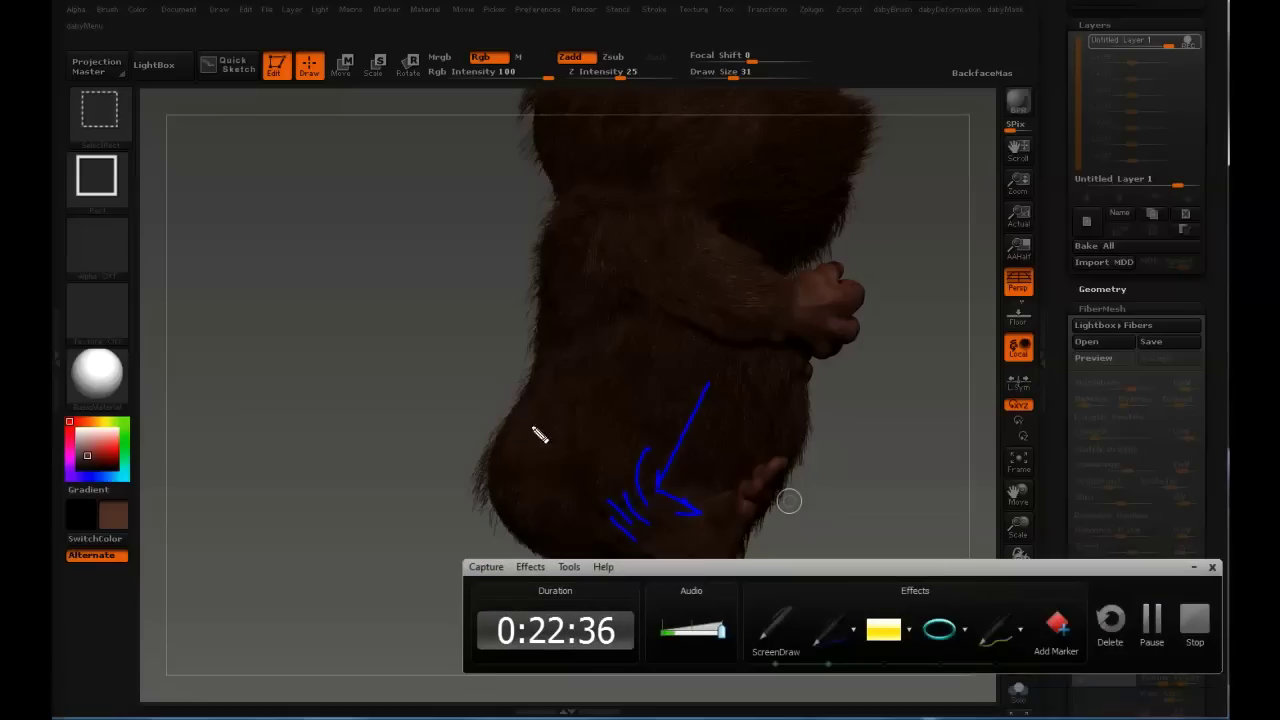
click(430, 422)
key(Escape)
drag(531, 460, 590, 450)
click(1199, 571)
Groom the fur along the thigh, underside and heel on both sides, reducing the draw size to 76.
drag(652, 478, 639, 503)
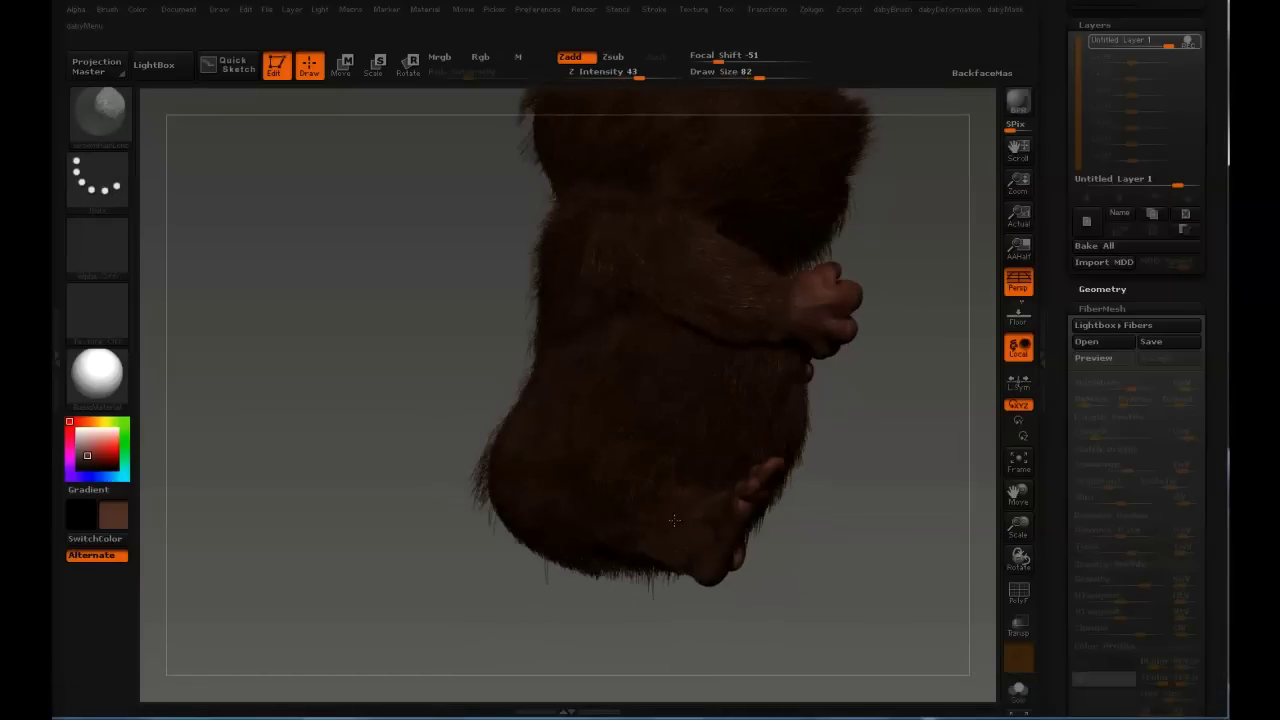
drag(651, 560, 543, 577)
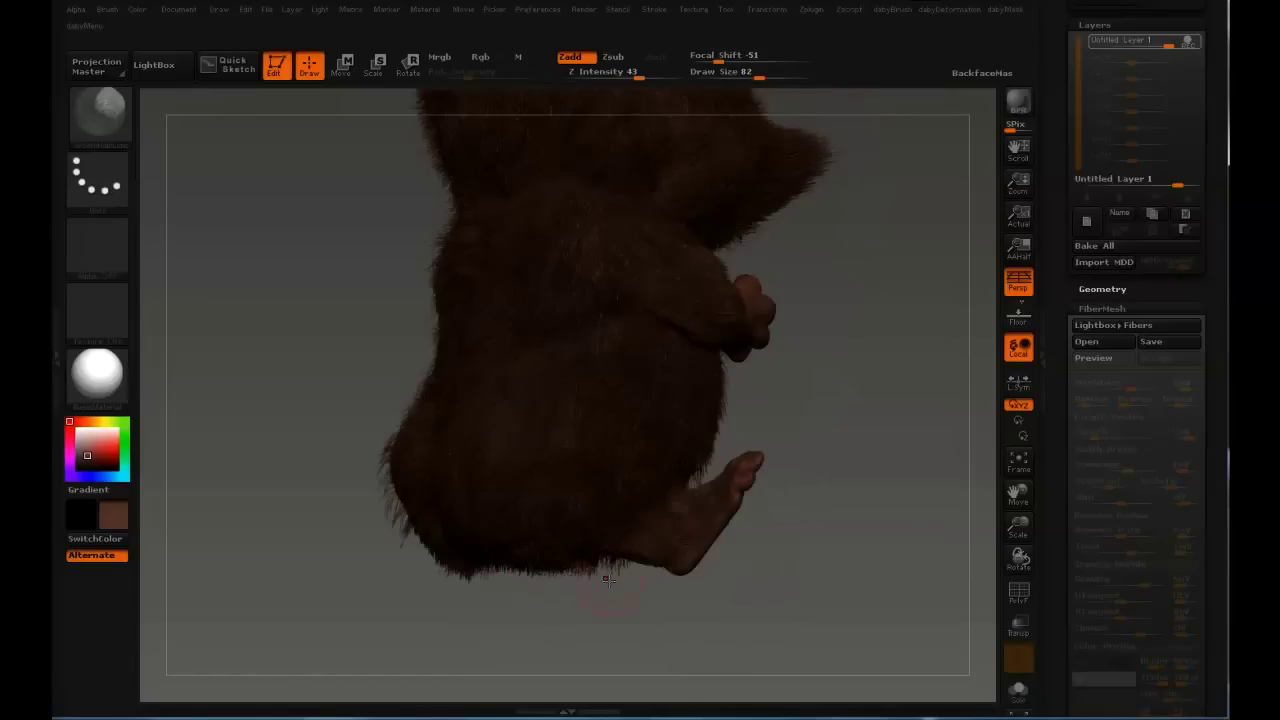
drag(735, 560, 570, 555)
key(s)
click(790, 490)
mouse_move(829, 532)
mouse_down()
mouse_move(822, 516)
mouse_move(785, 535)
mouse_move(736, 505)
mouse_move(836, 459)
mouse_up()
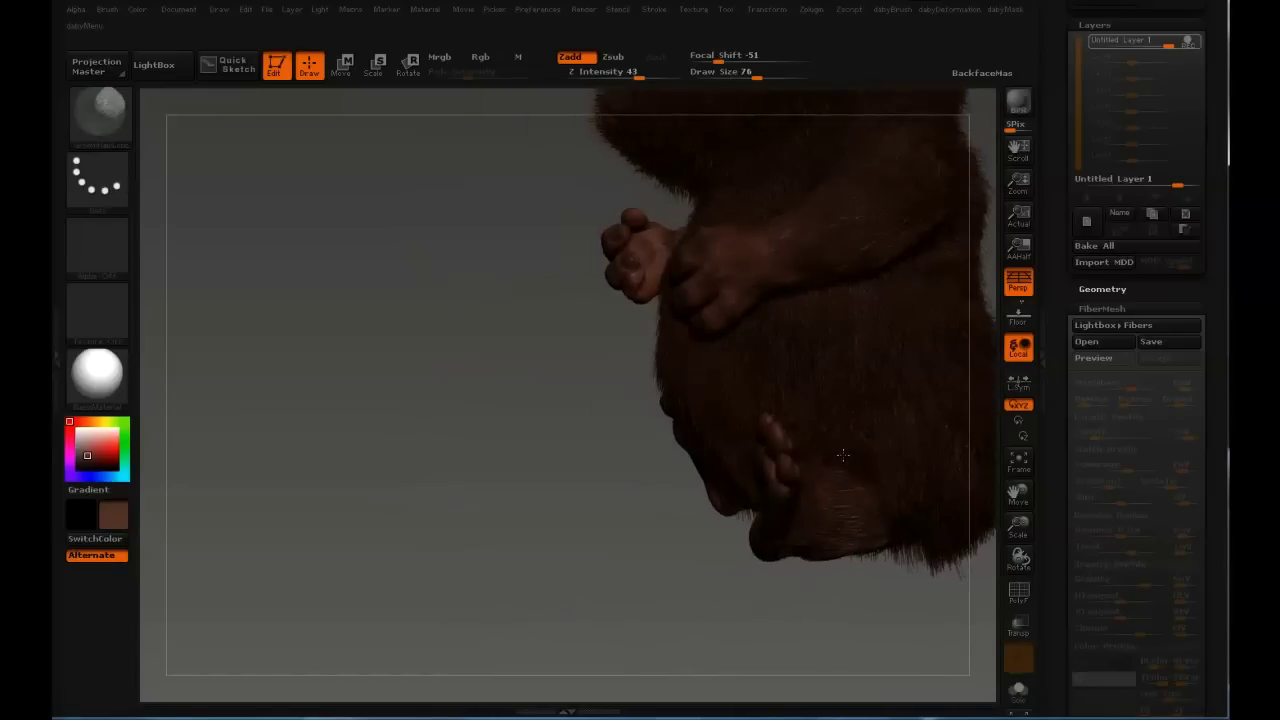
Groom the fur beside the foot and lower leg with Z Intensity 34 and draw size 88.
right_drag(915, 524, 881, 464)
key(s)
key(u)
mouse_move(881, 464)
mouse_down()
mouse_move(902, 464)
mouse_move(876, 447)
mouse_up()
key(s)
drag(866, 502, 851, 503)
right_drag(899, 545, 803, 512)
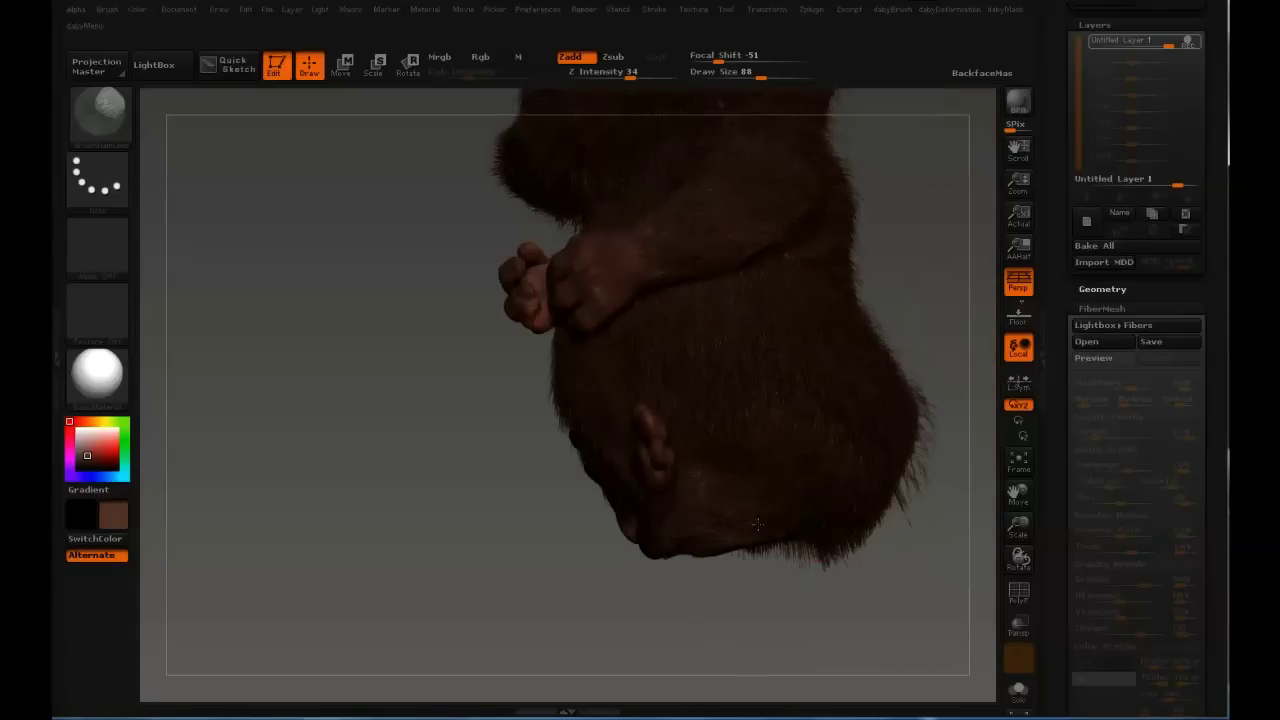
Groom the stray fur along the hip and lower back, adjusting the draw size between strokes.
key(s)
drag(807, 529, 819, 529)
drag(924, 432, 882, 528)
mouse_move(923, 477)
right_down()
mouse_move(884, 482)
mouse_move(955, 440)
mouse_move(926, 414)
mouse_move(912, 420)
right_up()
key(s)
drag(886, 412, 907, 411)
right_drag(920, 432, 872, 420)
drag(913, 408, 895, 438)
mouse_move(895, 438)
right_down()
mouse_move(898, 355)
mouse_move(908, 360)
mouse_move(865, 395)
mouse_move(885, 374)
right_up()
key(s)
drag(880, 375, 856, 379)
Try to stretch the fur at the ear tips upward with Transpose Move.
mouse_move(856, 379)
right_down()
mouse_move(640, 437)
mouse_move(627, 423)
right_up()
right_drag(600, 499, 722, 413)
right_drag(679, 507, 775, 425)
right_click(760, 427)
ctrl+right_drag(756, 252, 806, 140)
mouse_move(806, 140)
alt+right_down()
mouse_move(740, 243)
mouse_move(790, 95)
mouse_move(818, 112)
alt+right_up()
key(s)
drag(724, 207, 714, 207)
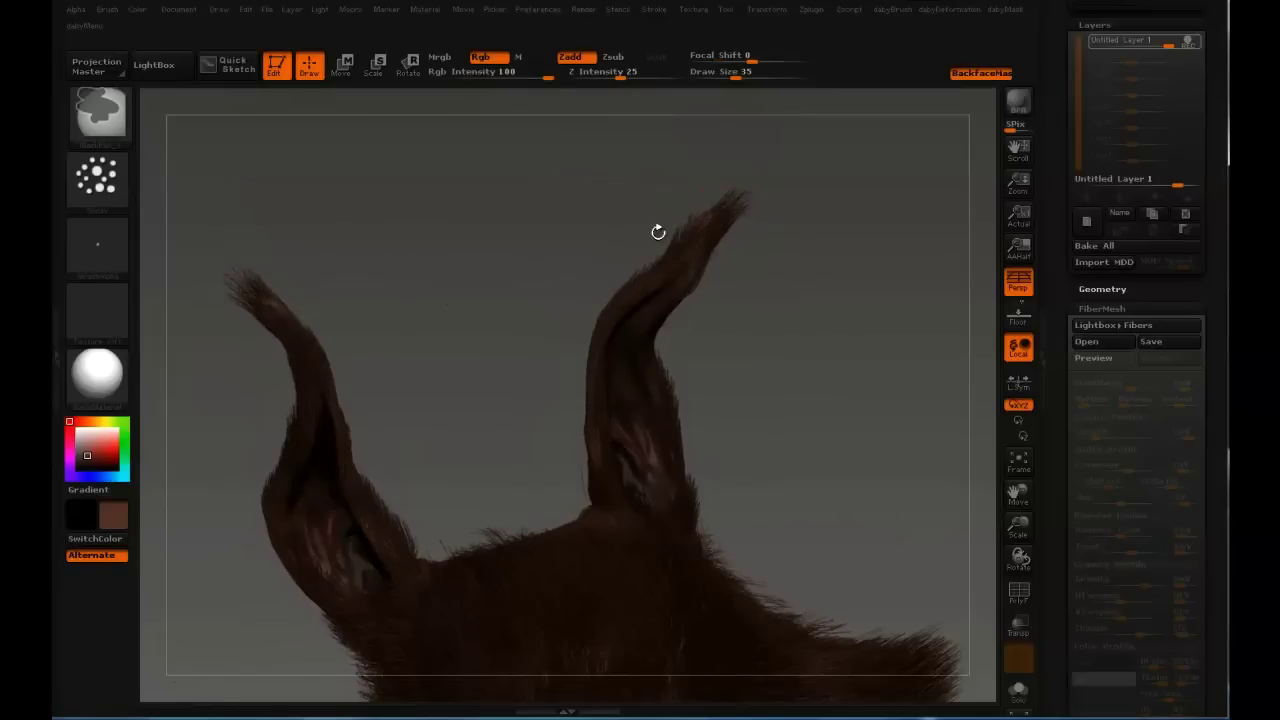
ctrl+click(526, 286)
key(w)
drag(739, 174, 736, 137)
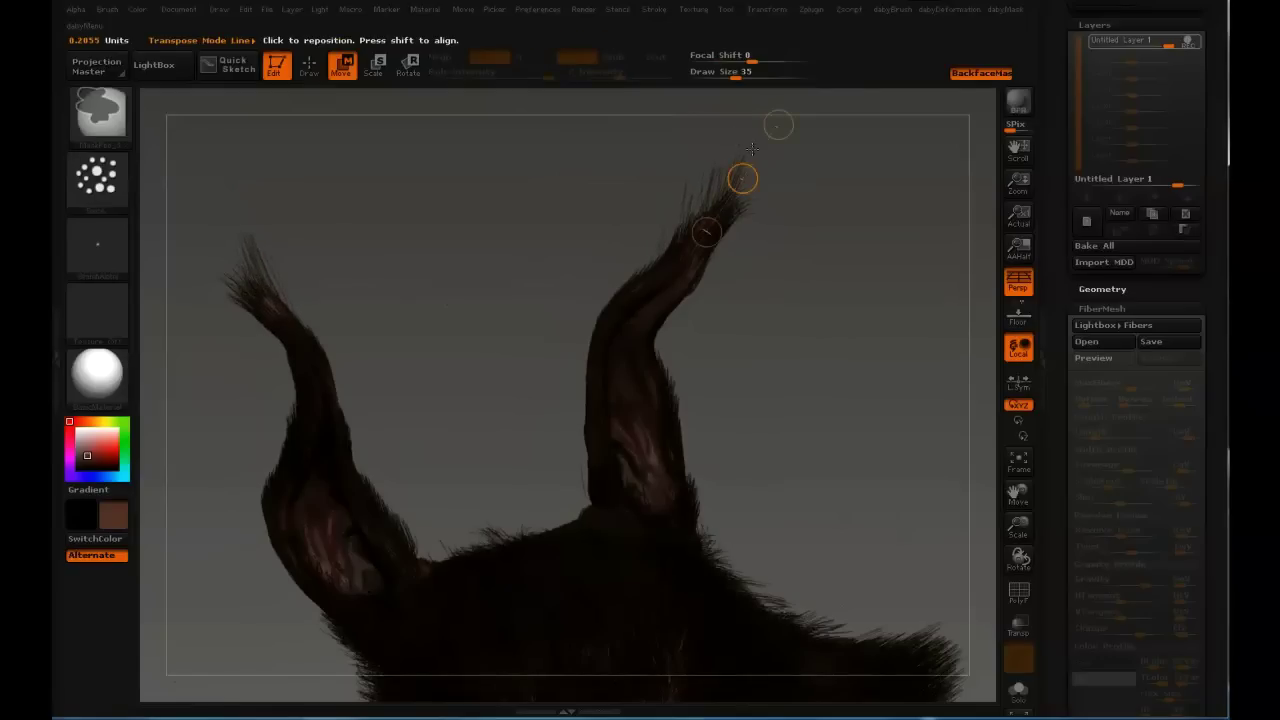
Lengthen the fur at both ear tips with the GroomLengthen brush, then set the draw size to 82.
key(b)
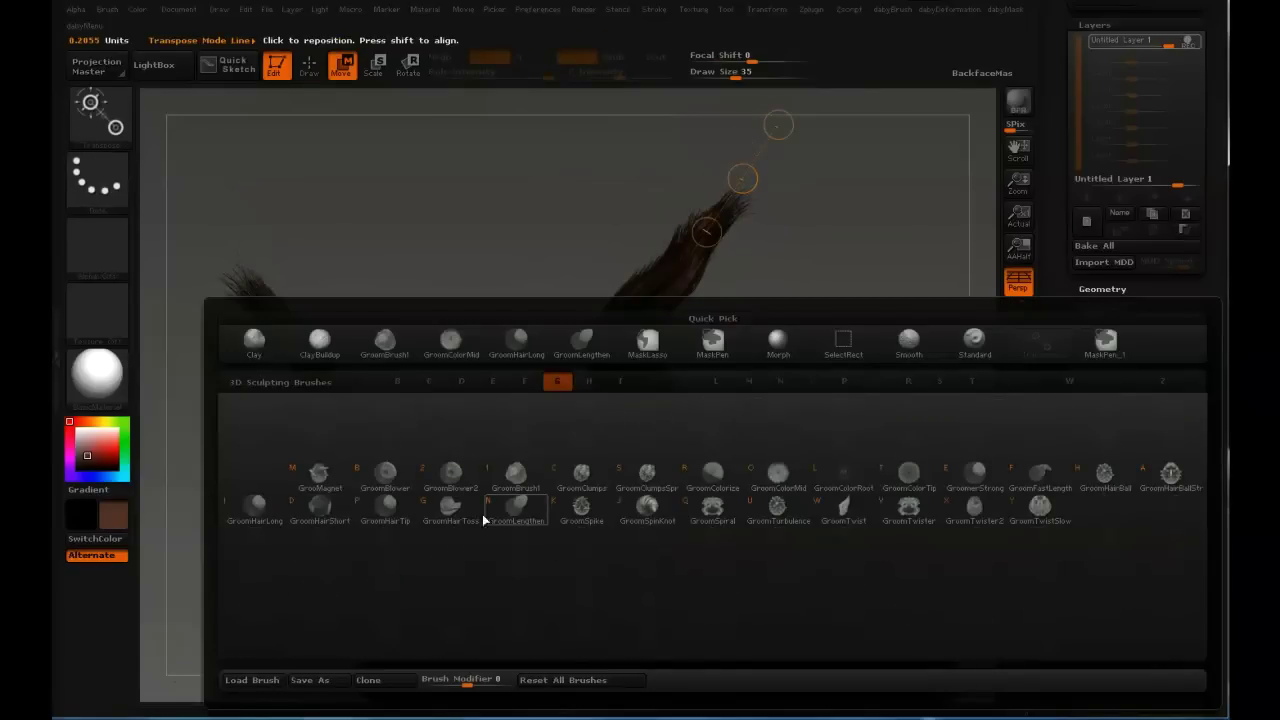
click(515, 516)
key(s)
drag(724, 204, 786, 204)
drag(734, 208, 784, 151)
drag(757, 222, 757, 127)
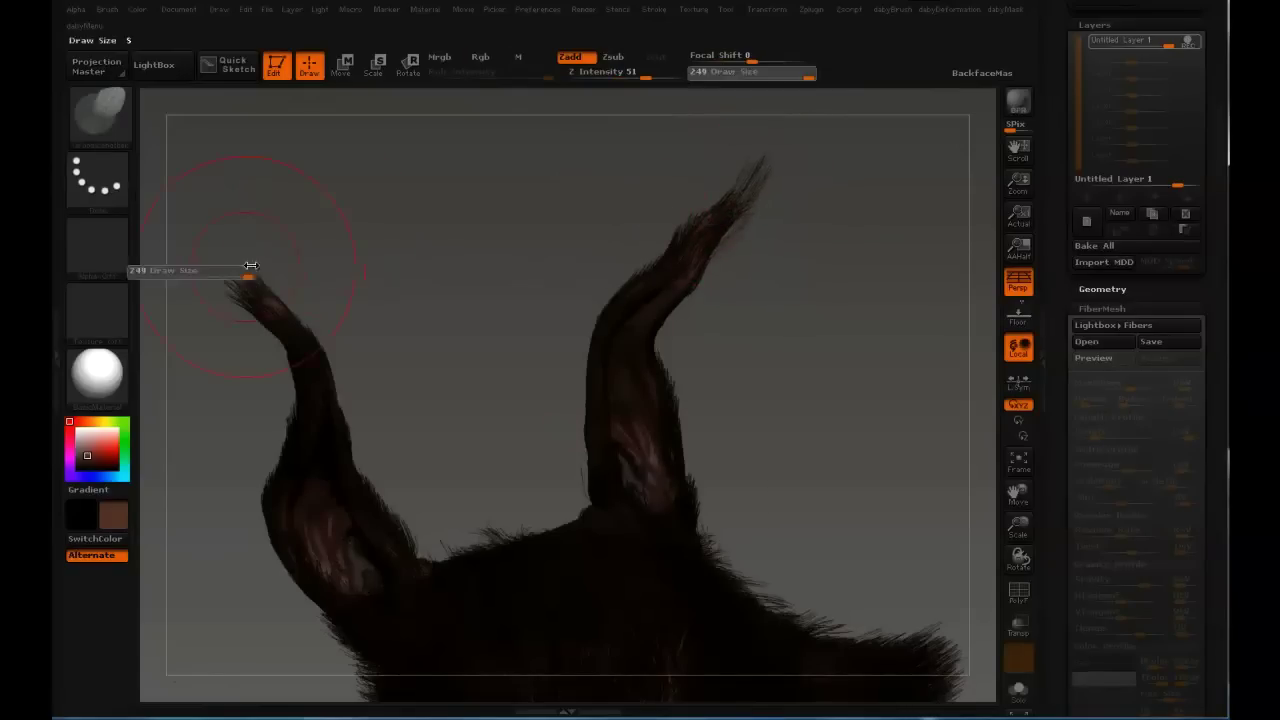
key(s)
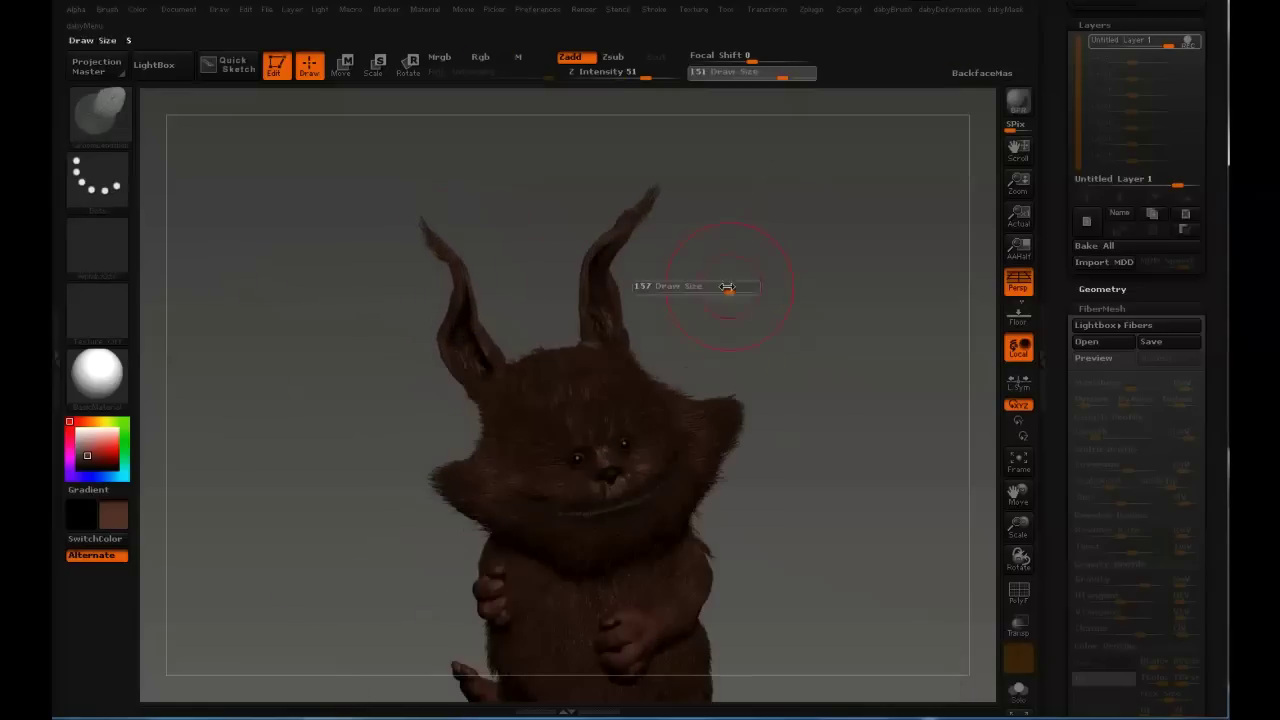
click(715, 284)
drag(856, 428, 809, 304)
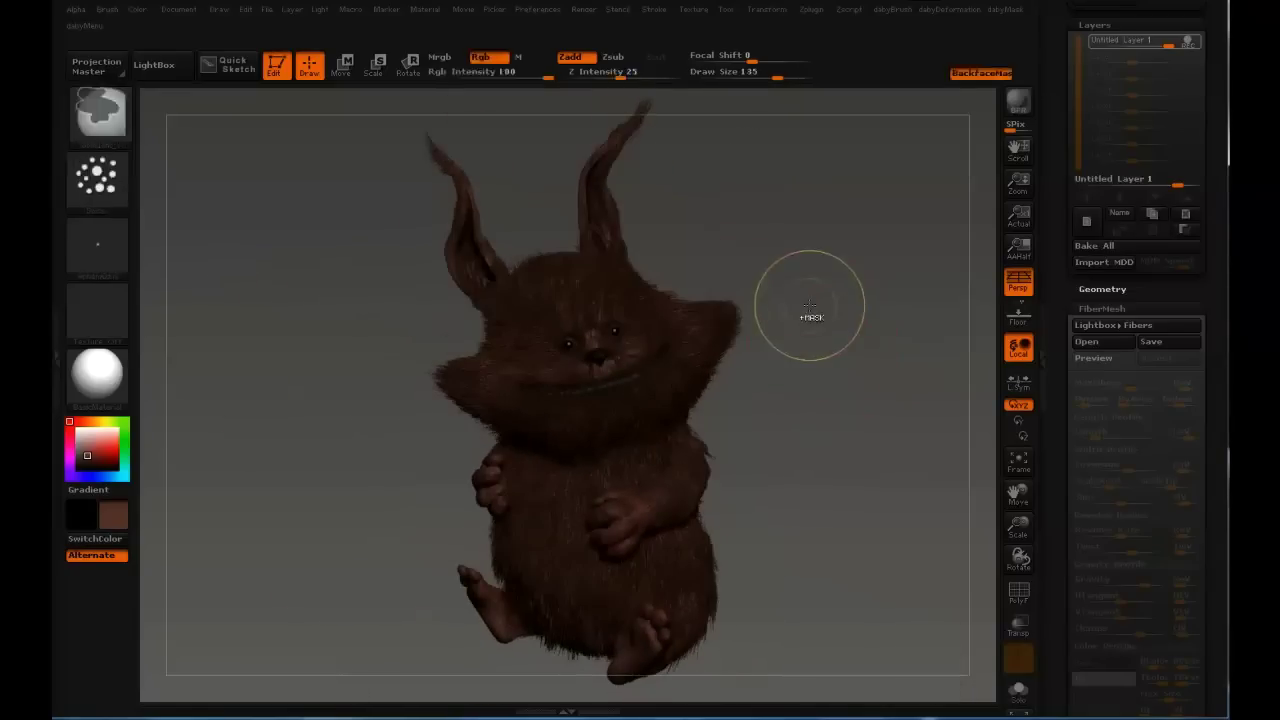
key(s)
drag(608, 349, 590, 349)
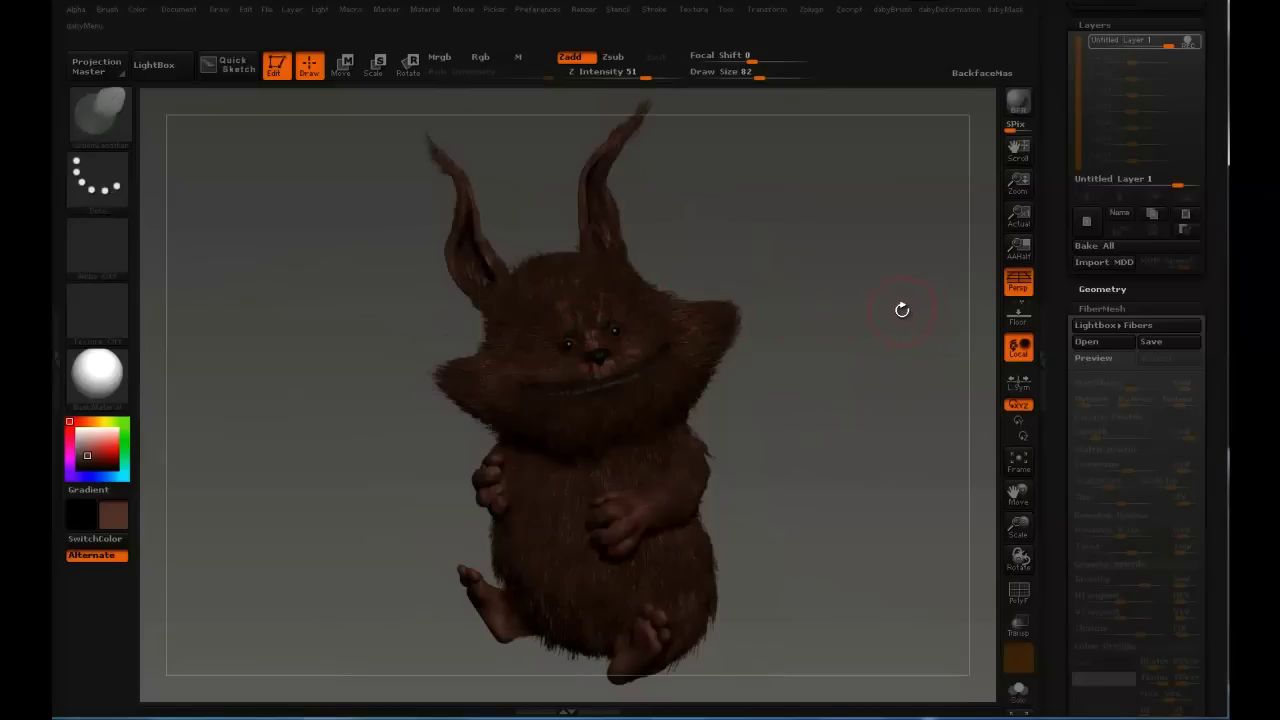
key(ctrl+shift+d)
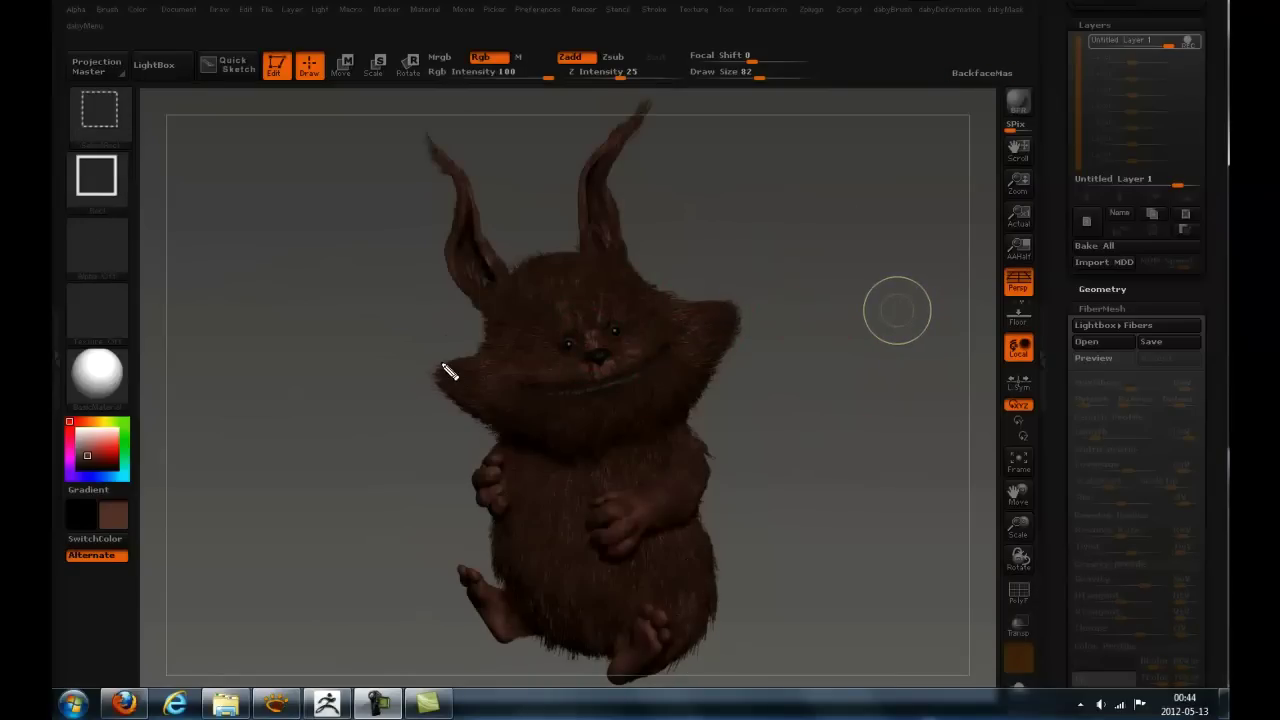
drag(449, 366, 457, 398)
key(e)
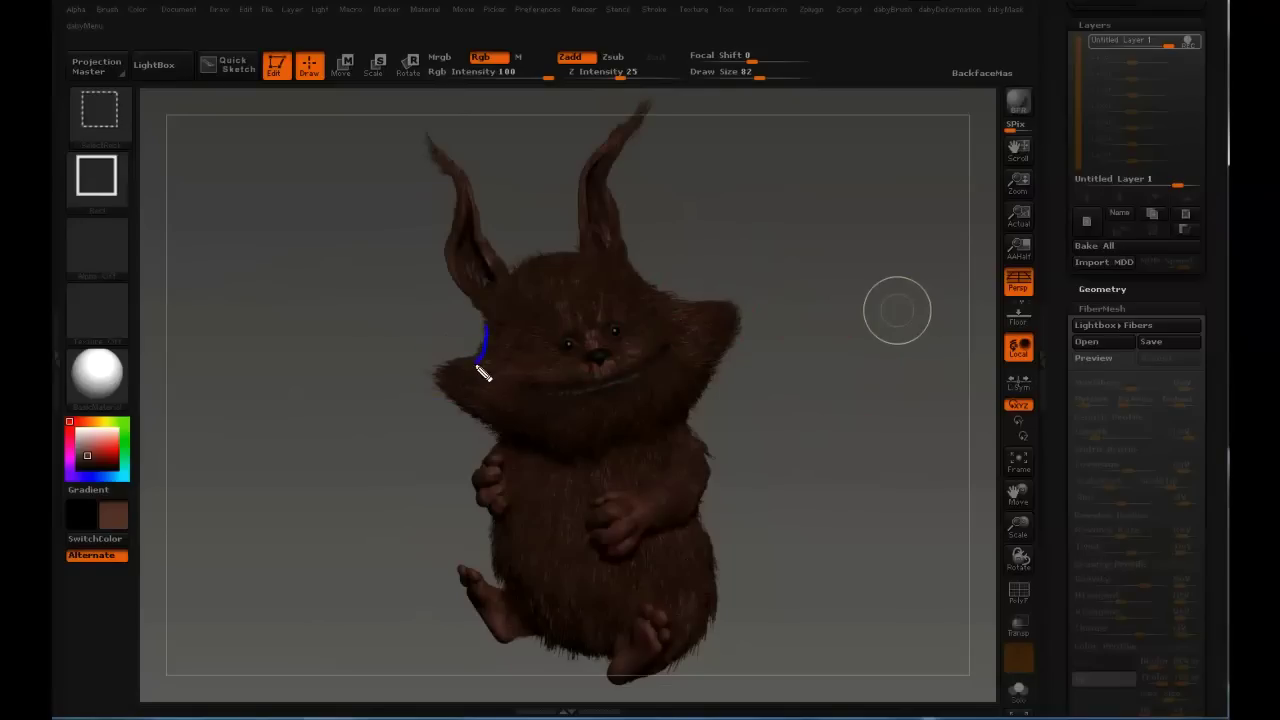
drag(420, 352, 505, 420)
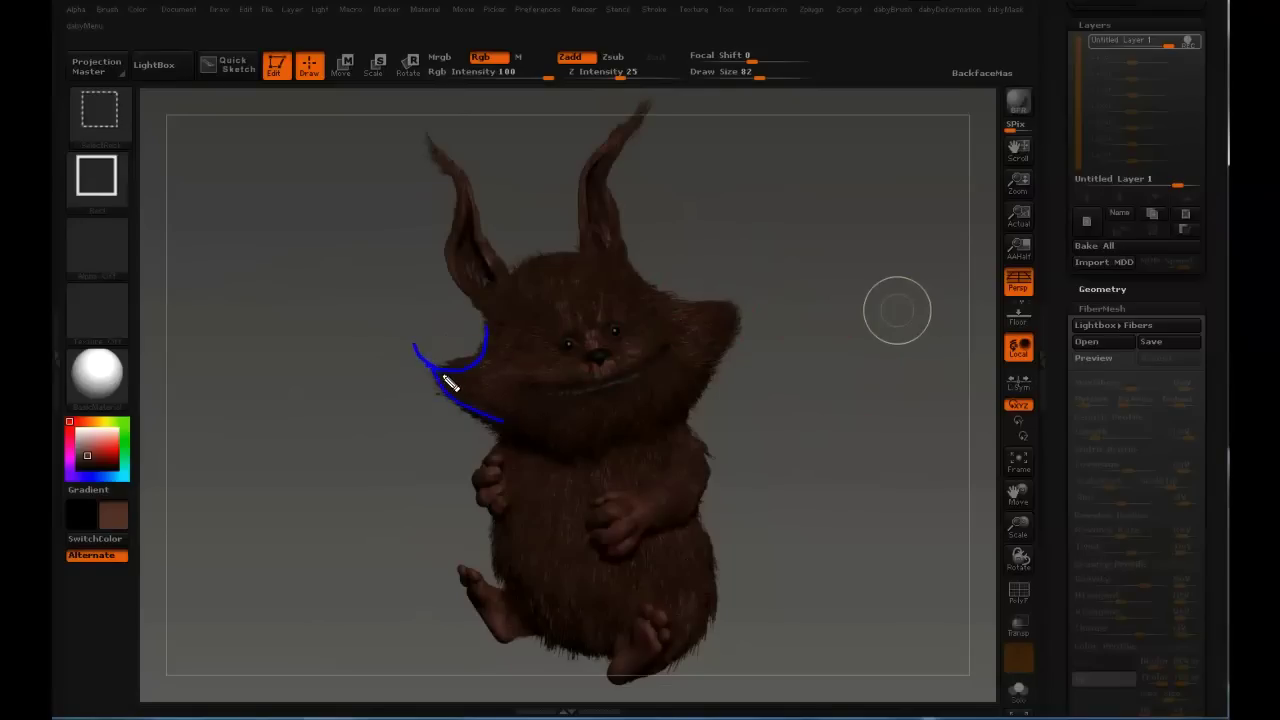
mouse_move(709, 376)
mouse_down()
mouse_move(753, 280)
mouse_move(686, 306)
mouse_move(667, 296)
mouse_up()
drag(740, 292, 685, 309)
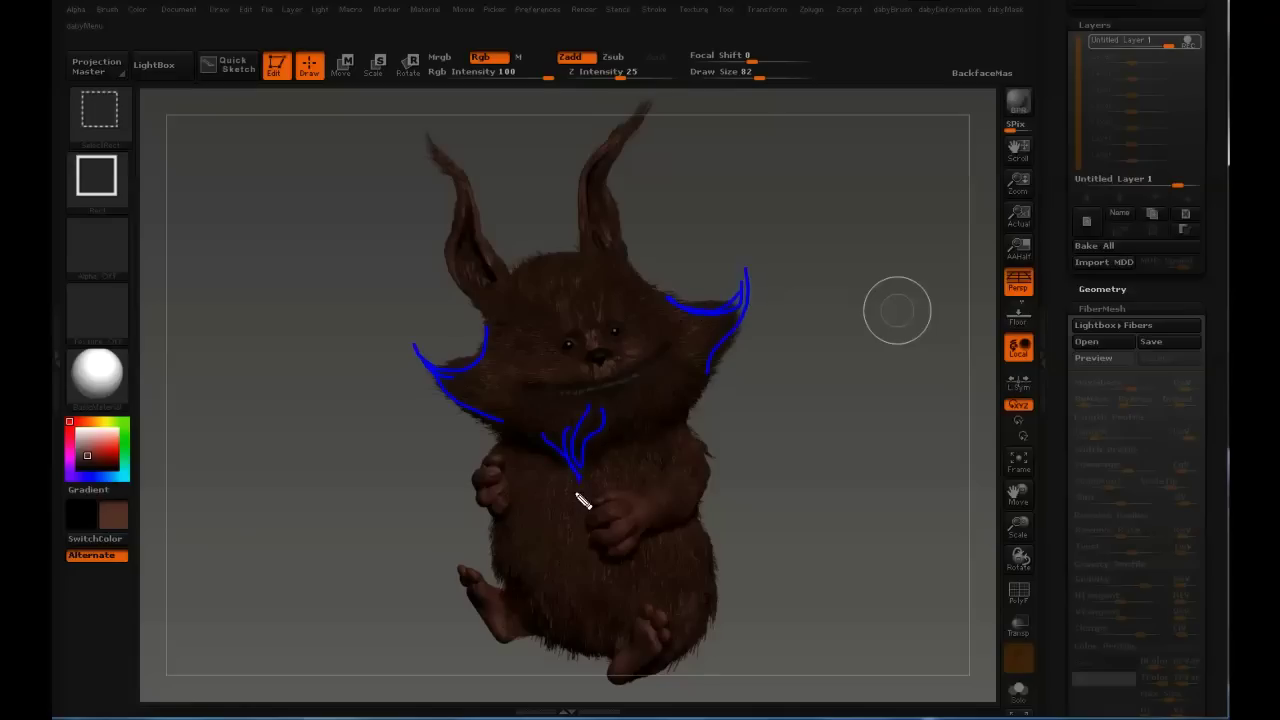
drag(622, 432, 577, 472)
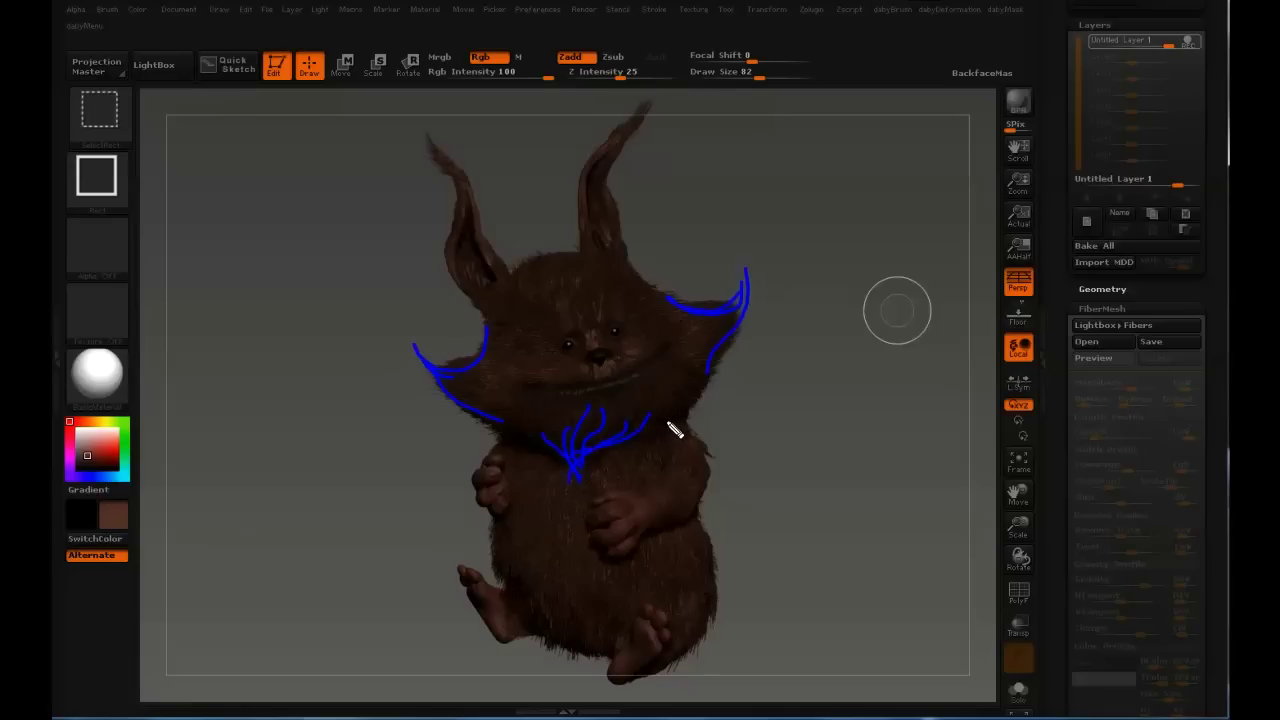
key(Escape)
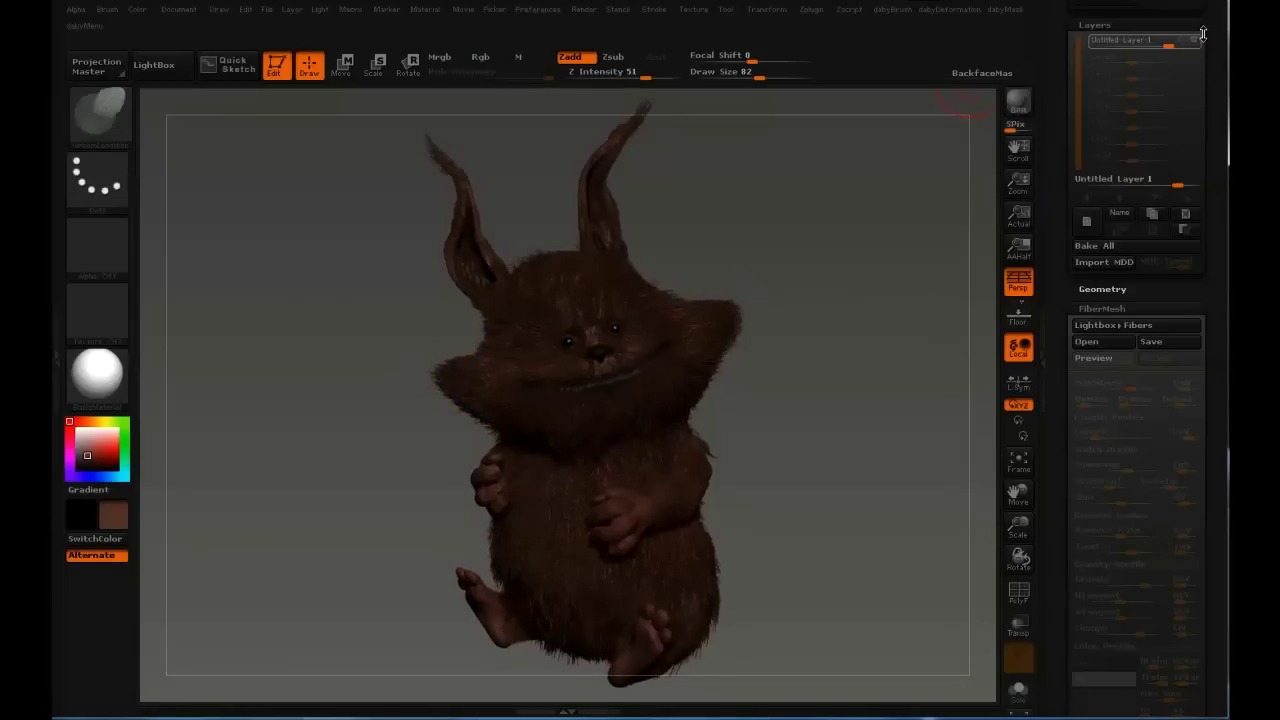
click(1091, 246)
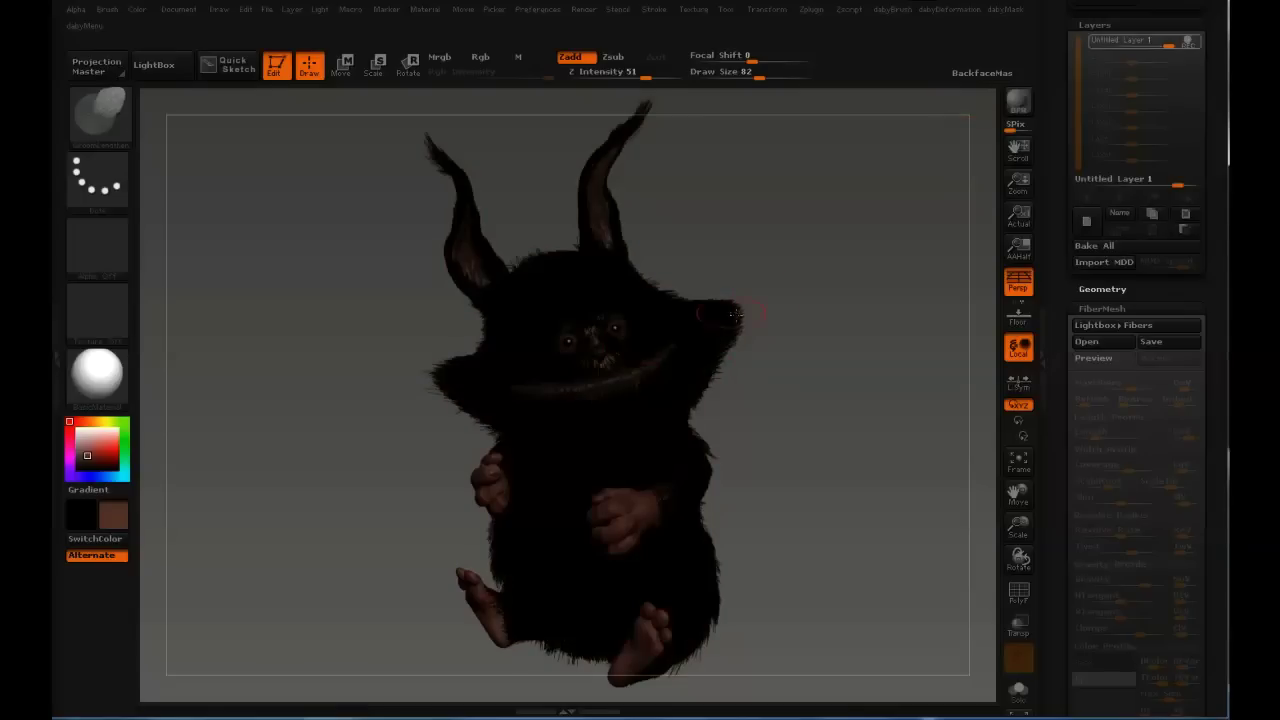
key(ctrl+z)
click(137, 10)
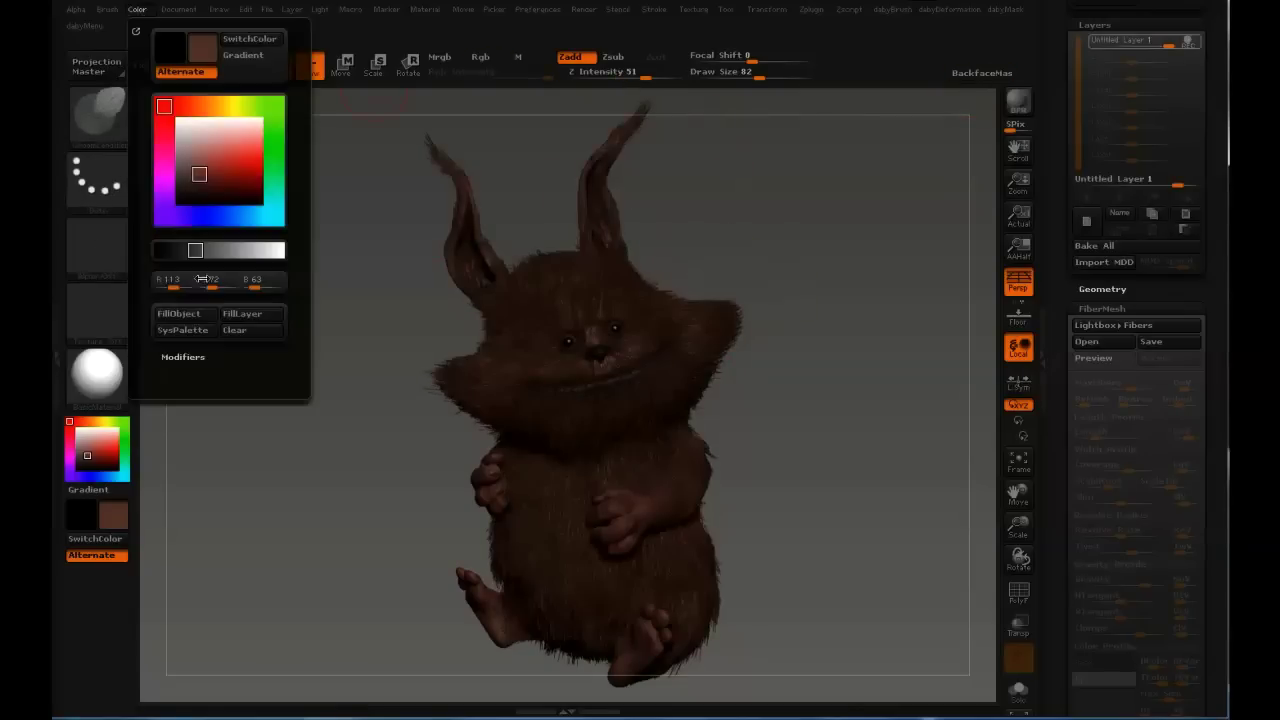
Lengthen one cheek's fur into a pointed tuft with the GroomLengthen brush, using draw size 74.
key(bracketright)
mouse_move(756, 345)
alt+mouse_down()
mouse_move(800, 371)
mouse_move(815, 403)
mouse_move(826, 363)
alt+mouse_up()
key(s)
mouse_move(842, 312)
mouse_down()
mouse_move(866, 329)
mouse_move(836, 304)
mouse_up()
key(s)
mouse_move(824, 364)
mouse_down()
mouse_move(838, 365)
mouse_move(822, 366)
mouse_up()
key(s)
drag(855, 367, 877, 335)
key(ctrl+z)
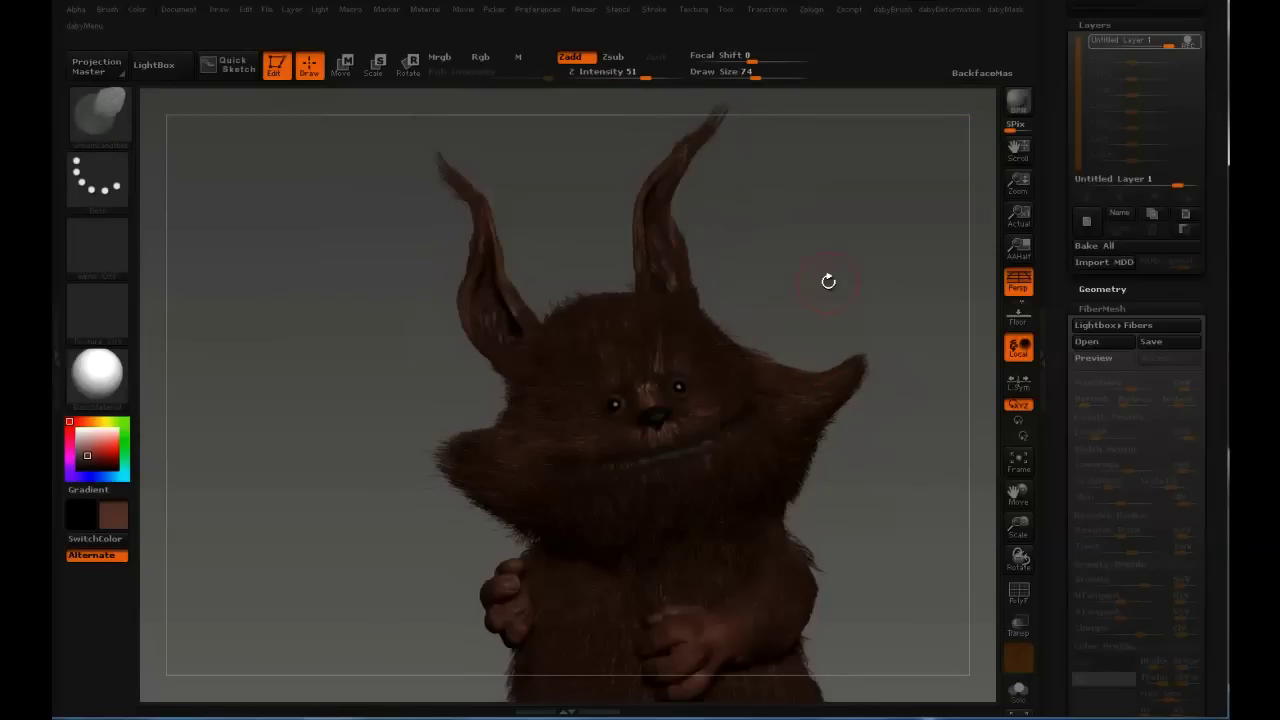
Pull the fur on the opposite cheek outward into a matching pointed tuft with a groom brush.
key(b)
key(g)
key(h)
key(s)
drag(804, 284, 850, 312)
drag(484, 441, 456, 442)
drag(458, 502, 476, 482)
key(s)
mouse_move(420, 500)
mouse_down()
mouse_move(406, 498)
mouse_move(495, 498)
mouse_up()
drag(406, 500, 406, 490)
mouse_move(458, 492)
mouse_down()
mouse_move(477, 471)
mouse_move(458, 470)
mouse_up()
key(s)
drag(458, 466, 472, 440)
Switch groom brushes for shaping the cheek tufts and set the draw size to 106.
mouse_move(956, 347)
mouse_down()
mouse_move(856, 357)
mouse_move(883, 346)
mouse_move(856, 372)
mouse_up()
key(b)
key(g)
key(l)
key(s)
key(b)
key(g)
key(c)
mouse_move(340, 448)
mouse_down()
mouse_move(464, 453)
mouse_move(420, 454)
mouse_move(402, 430)
mouse_move(408, 450)
mouse_up()
key(s)
key(s)
Isolate and mask the head fur, restore full visibility and invert the mask to protect the body fur.
ctrl+shift+click(673, 519)
ctrl+click(887, 486)
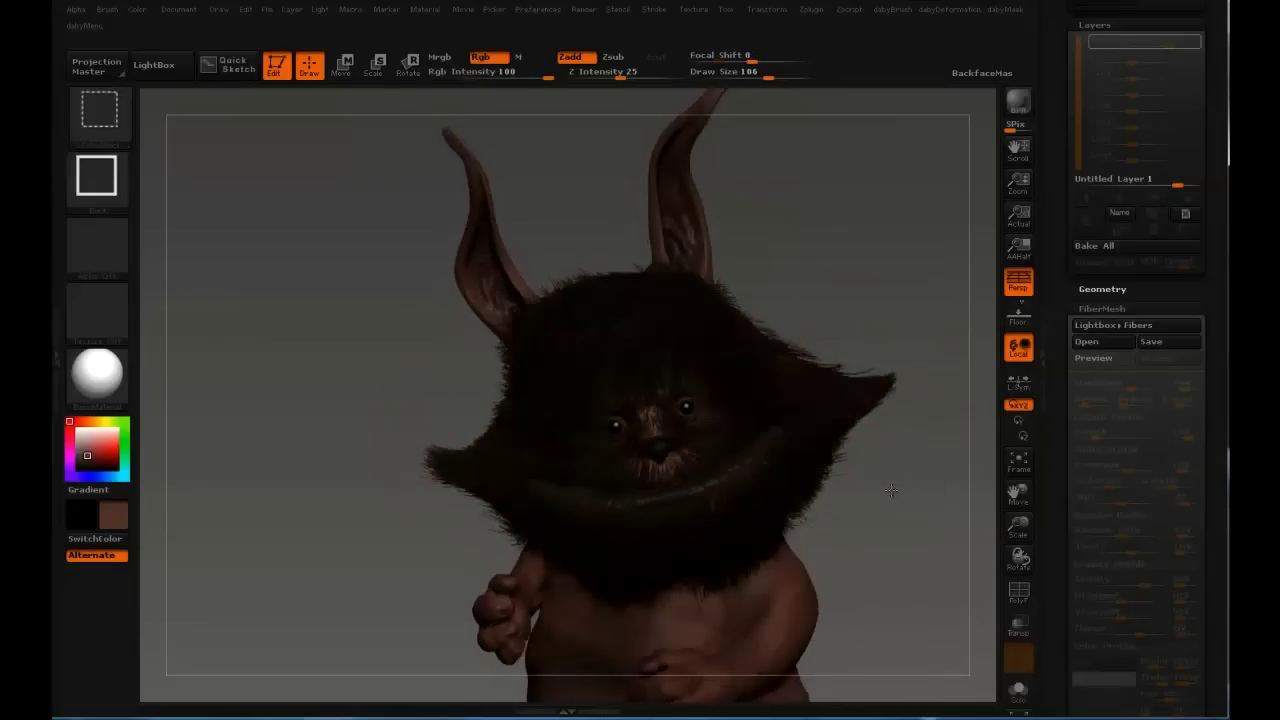
ctrl+shift+click(890, 487)
ctrl+click(900, 487)
Groom the cheek fur on both sides up into the pointed tufts at Z Intensity 34 and draw size 149.
alt+drag(906, 486, 932, 353)
key(s)
drag(588, 431, 604, 431)
key(s)
click(677, 430)
key(s)
click(655, 434)
key(s)
click(706, 425)
key(s)
click(682, 439)
ctrl+right_drag(734, 446, 596, 470)
key(space)
right_drag(779, 401, 585, 443)
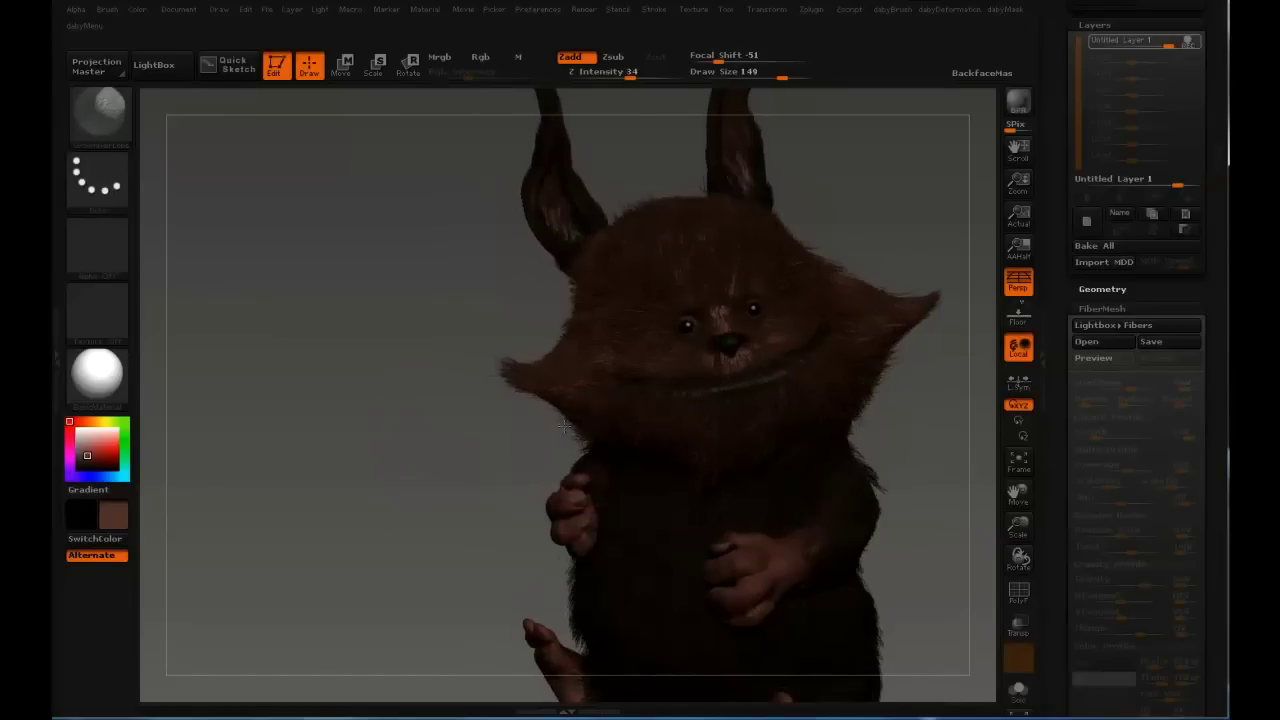
drag(866, 410, 900, 350)
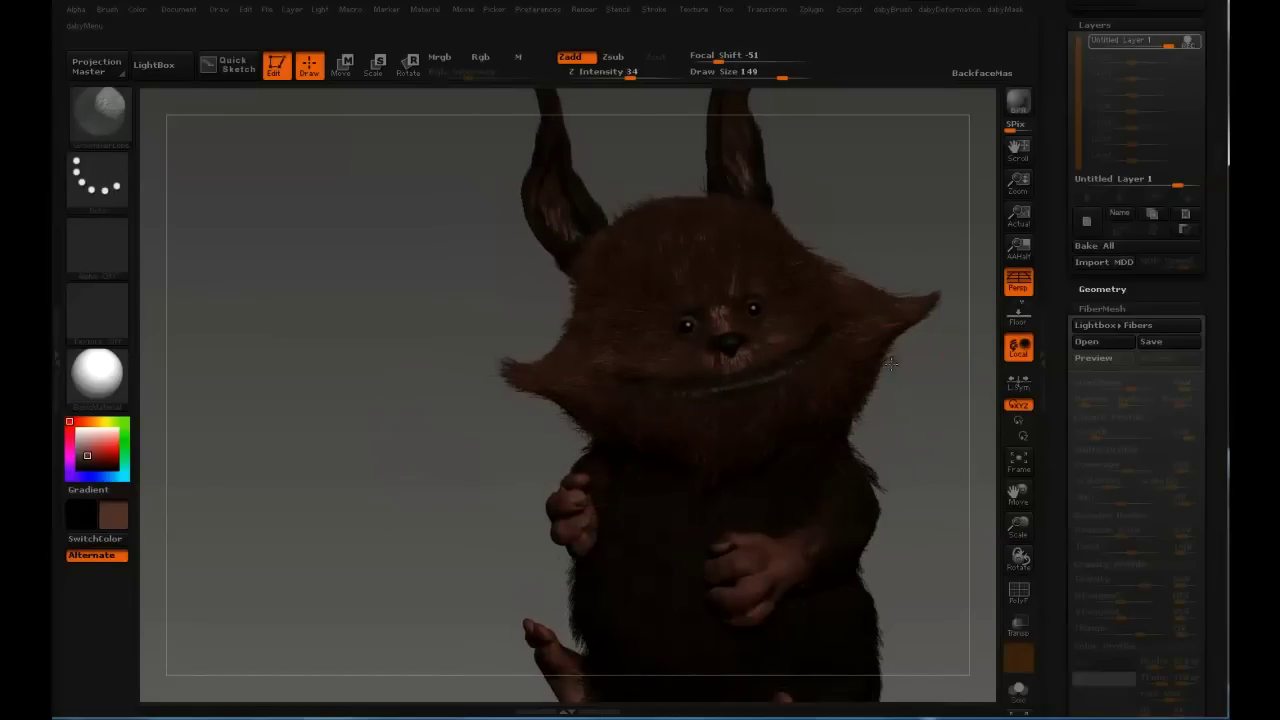
right_drag(900, 380, 940, 372)
drag(852, 432, 900, 335)
Groom the fur along the side of the head toward the cheek tuft, varying the draw size and view angle.
key(bracketleft)
mouse_move(928, 324)
right_down()
mouse_move(878, 358)
mouse_move(898, 328)
mouse_move(730, 352)
mouse_move(760, 390)
right_up()
key(bracketright)
key(s)
drag(797, 391, 791, 391)
right_drag(838, 374, 780, 345)
drag(800, 335, 765, 339)
right_drag(765, 339, 738, 343)
Shape the cheek tuft and surrounding fur with broad groom strokes, raising the draw size to 225.
key(s)
drag(874, 338, 853, 338)
drag(771, 361, 755, 328)
right_drag(880, 350, 782, 346)
mouse_move(800, 335)
mouse_down()
mouse_move(755, 328)
mouse_move(788, 332)
mouse_up()
key(s)
mouse_move(751, 320)
right_down()
mouse_move(905, 267)
mouse_move(777, 349)
mouse_move(767, 320)
mouse_move(890, 330)
mouse_move(800, 325)
right_up()
key(s)
mouse_move(788, 346)
mouse_down()
mouse_move(818, 346)
mouse_move(755, 328)
mouse_up()
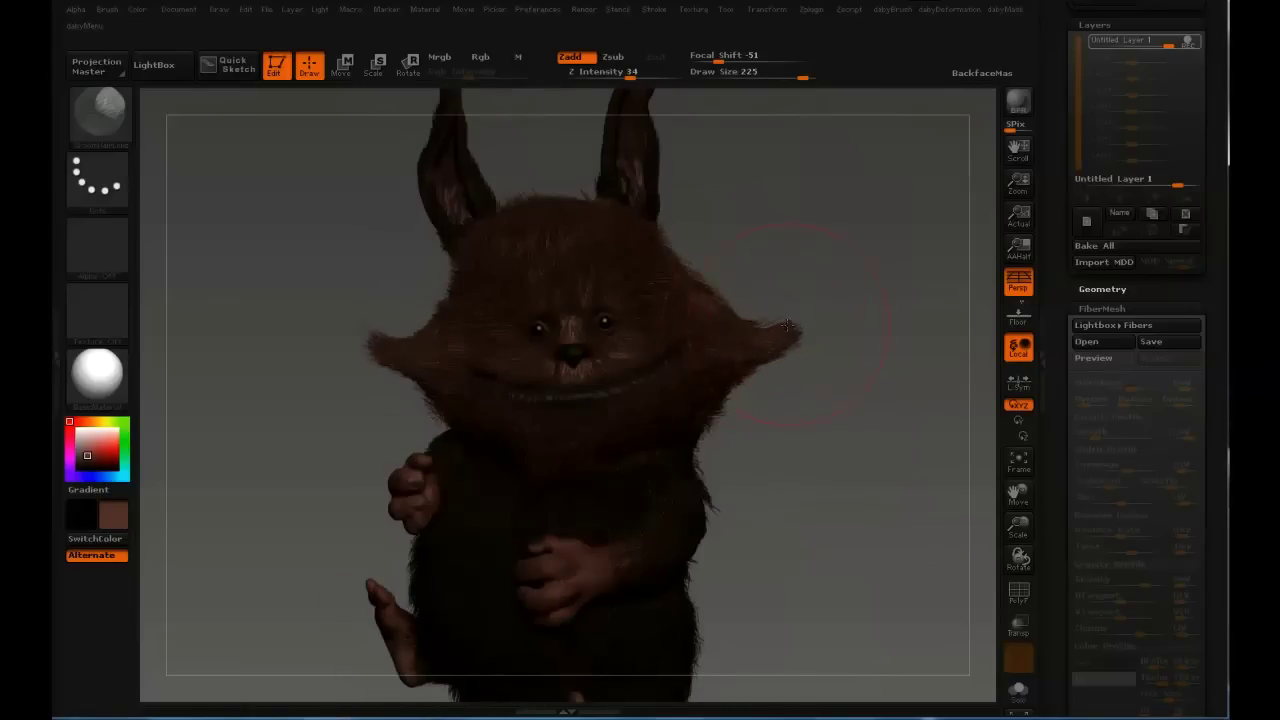
Groom the fur around the ear base, head and brow, reducing the draw size to 108 and then 97.
right_drag(474, 238, 586, 251)
key(s)
drag(586, 251, 569, 251)
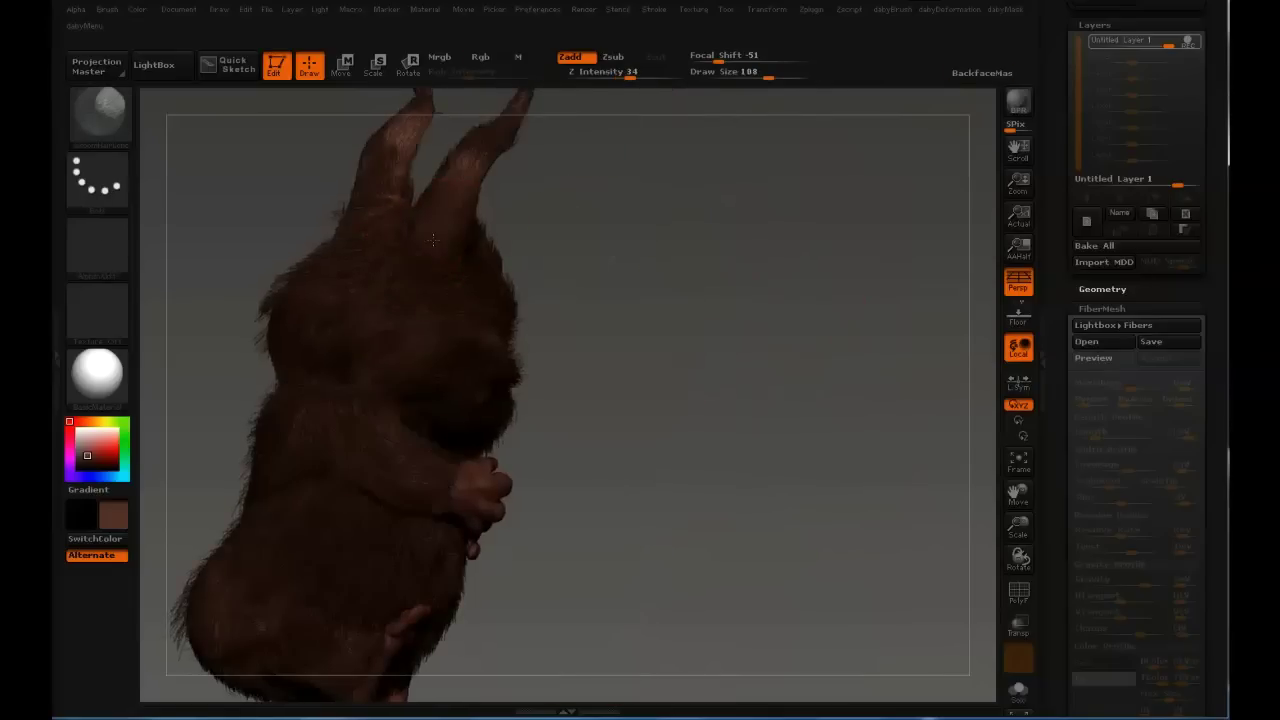
right_drag(569, 251, 640, 245)
right_drag(413, 232, 410, 249)
key(s)
drag(410, 249, 400, 249)
mouse_move(400, 249)
right_down()
mouse_move(400, 224)
mouse_move(427, 237)
mouse_move(401, 282)
mouse_move(436, 258)
mouse_move(451, 170)
mouse_move(636, 140)
mouse_move(590, 270)
right_up()
key(s)
drag(396, 319, 407, 319)
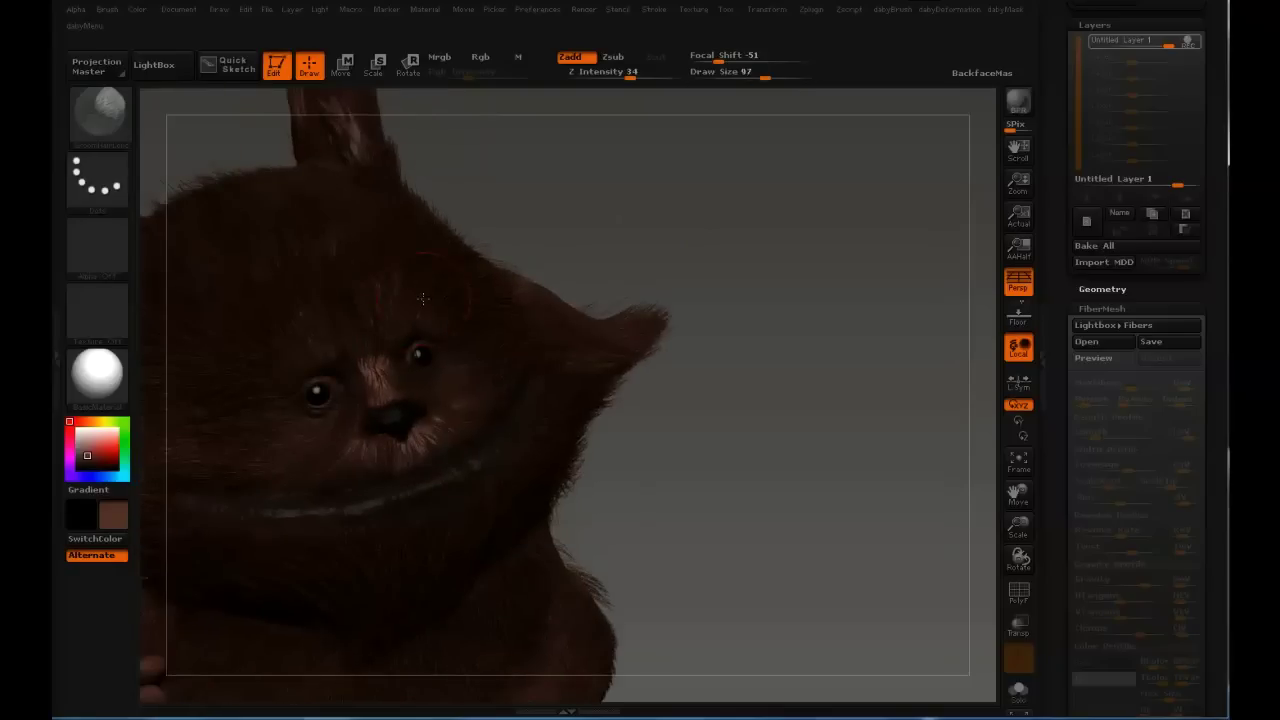
Set the draw size to 30 and review the groomed fur on the whole creature.
mouse_move(690, 400)
ctrl+right_down()
mouse_move(675, 272)
mouse_move(749, 263)
mouse_move(761, 278)
mouse_move(790, 185)
ctrl+right_up()
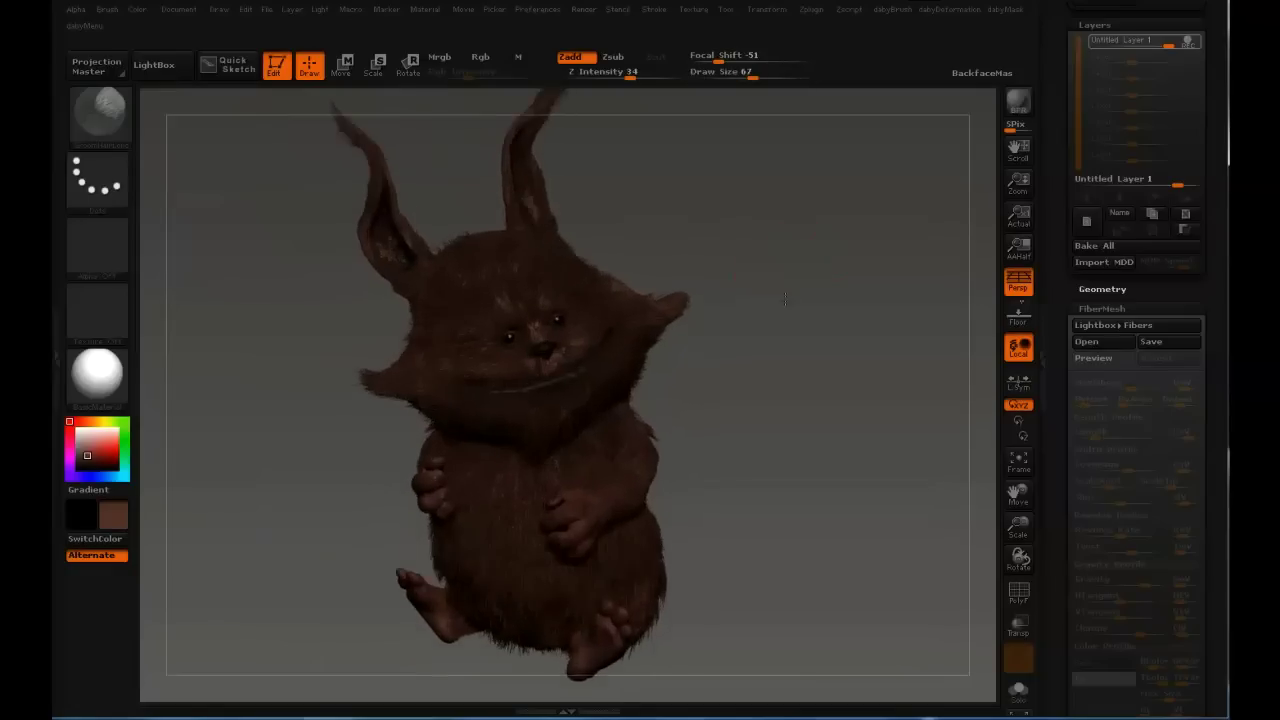
key(s)
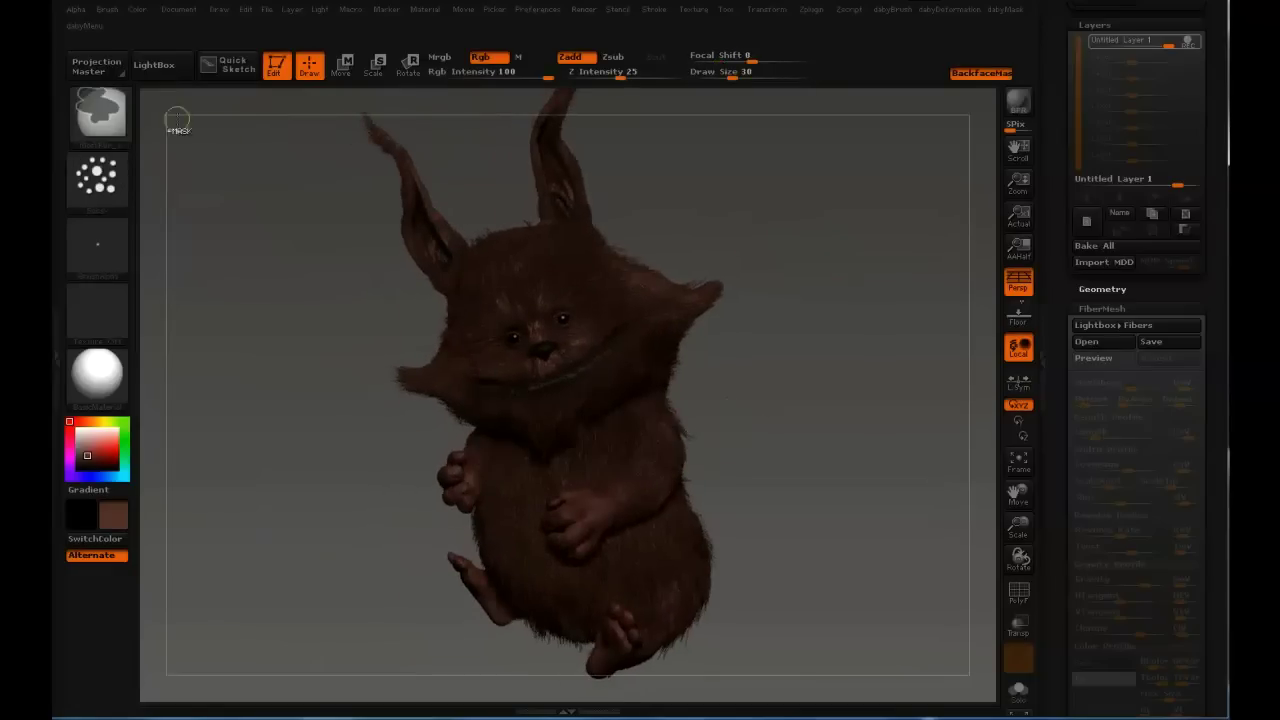
right_drag(815, 311, 789, 280)
mouse_move(824, 274)
mouse_down()
mouse_move(829, 263)
mouse_move(800, 266)
mouse_move(857, 259)
mouse_up()
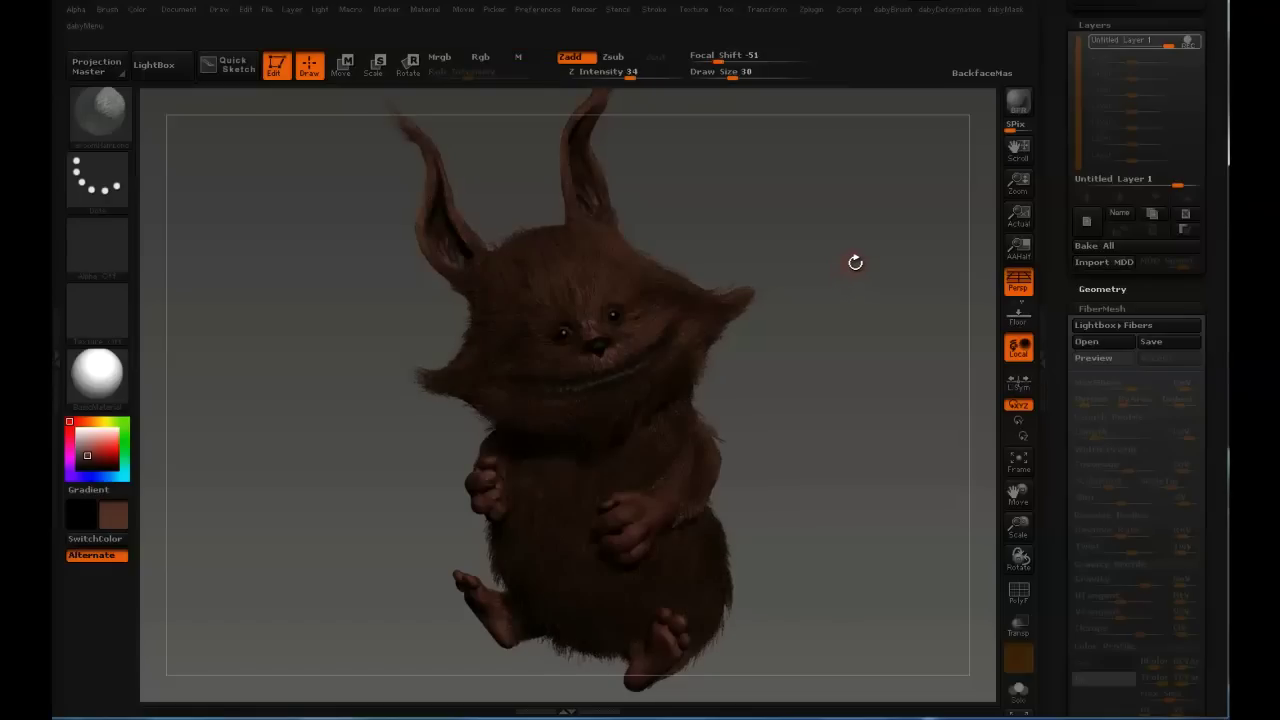
Set the groom brush's draw size to 86.
key(s)
drag(820, 279, 837, 275)
key(s)
drag(777, 241, 788, 241)
Place the creature at one side of the canvas, turn off its fur layer and leave a snapshot for comparison.
drag(873, 204, 932, 174)
alt+drag(914, 343, 742, 290)
click(1192, 43)
key(shift)
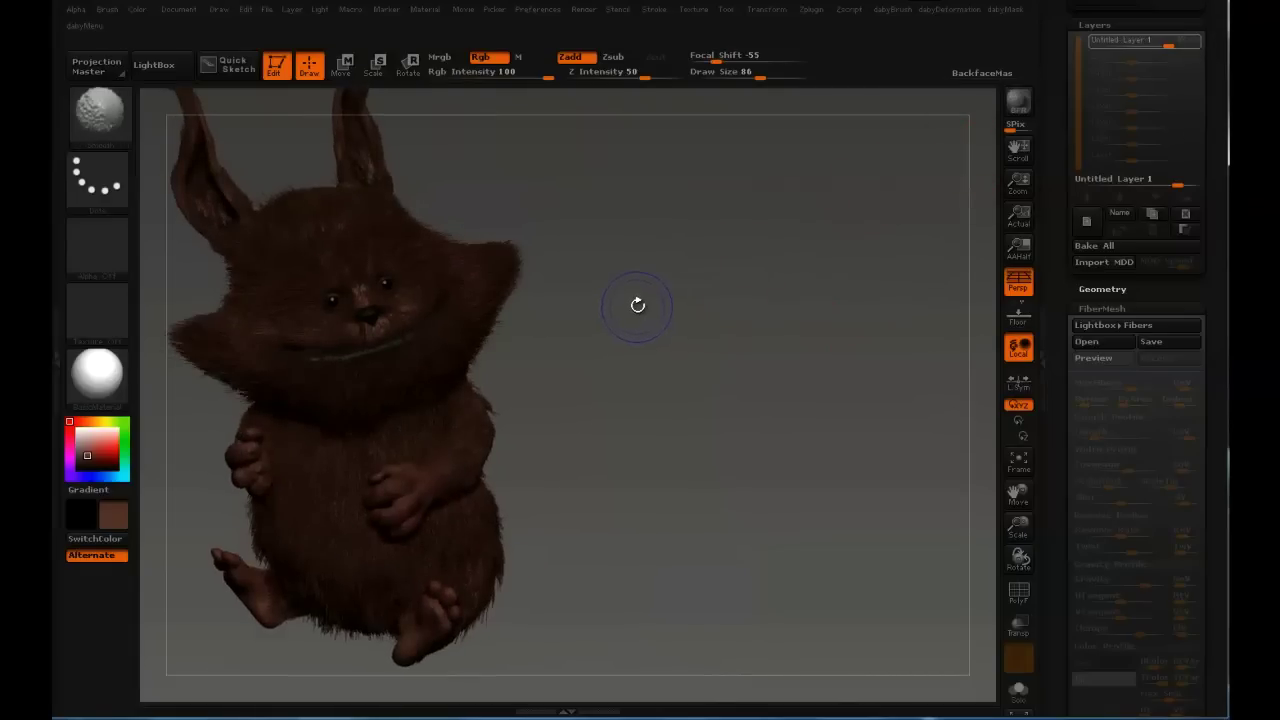
Groom the creature's body fur in a close-up view with long downward strokes.
drag(868, 341, 899, 343)
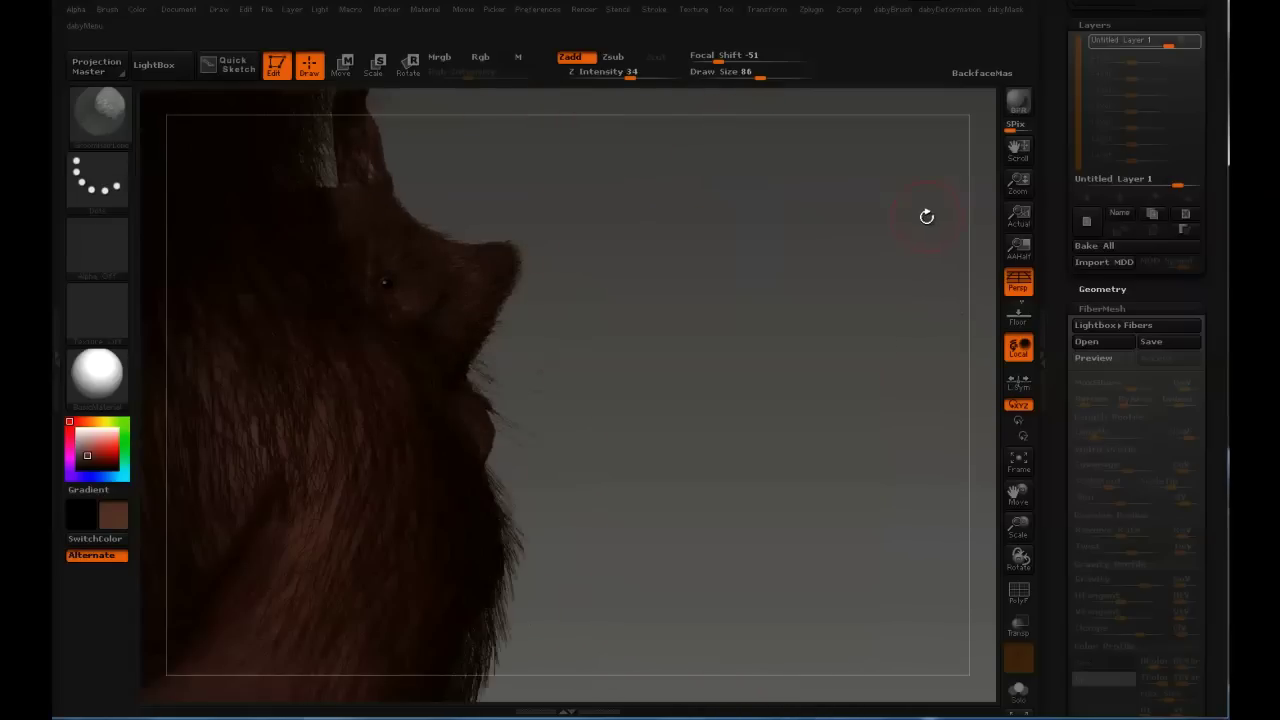
drag(508, 480, 490, 680)
drag(300, 420, 180, 660)
drag(300, 455, 268, 530)
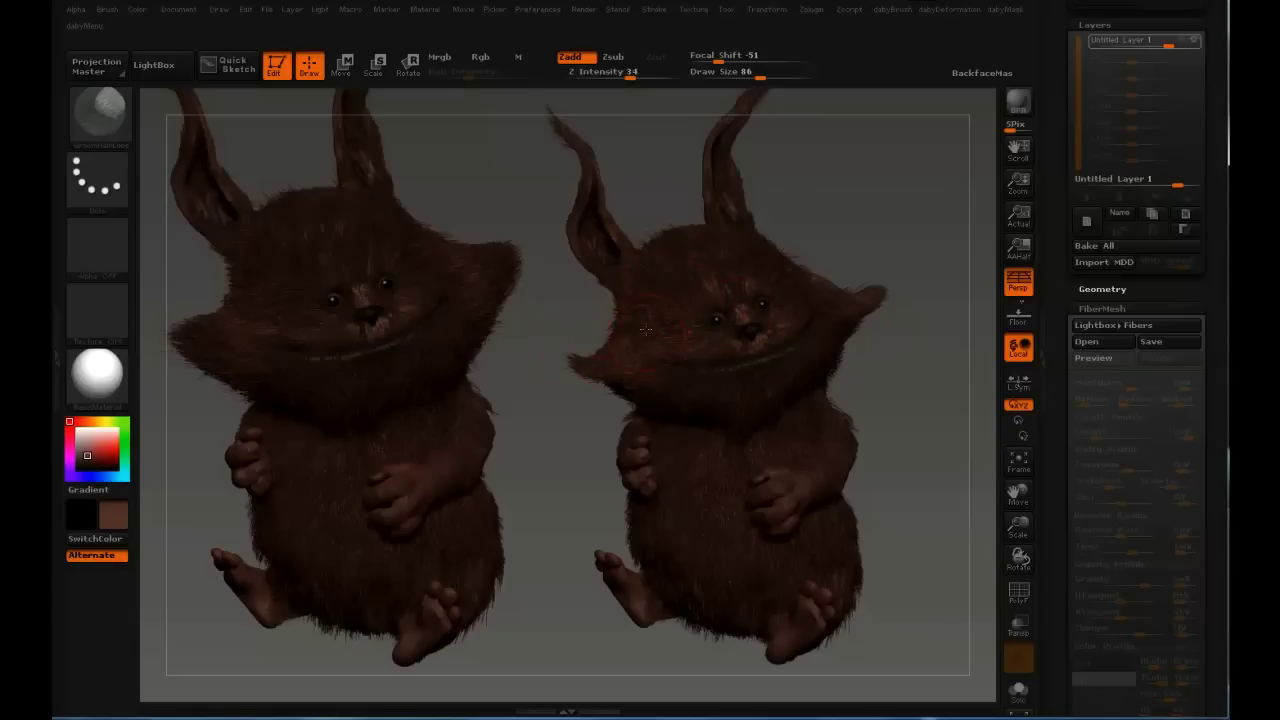
Raise the groom brush's draw size to 118.
key(s)
drag(823, 227, 838, 233)
key(s)
click(835, 232)
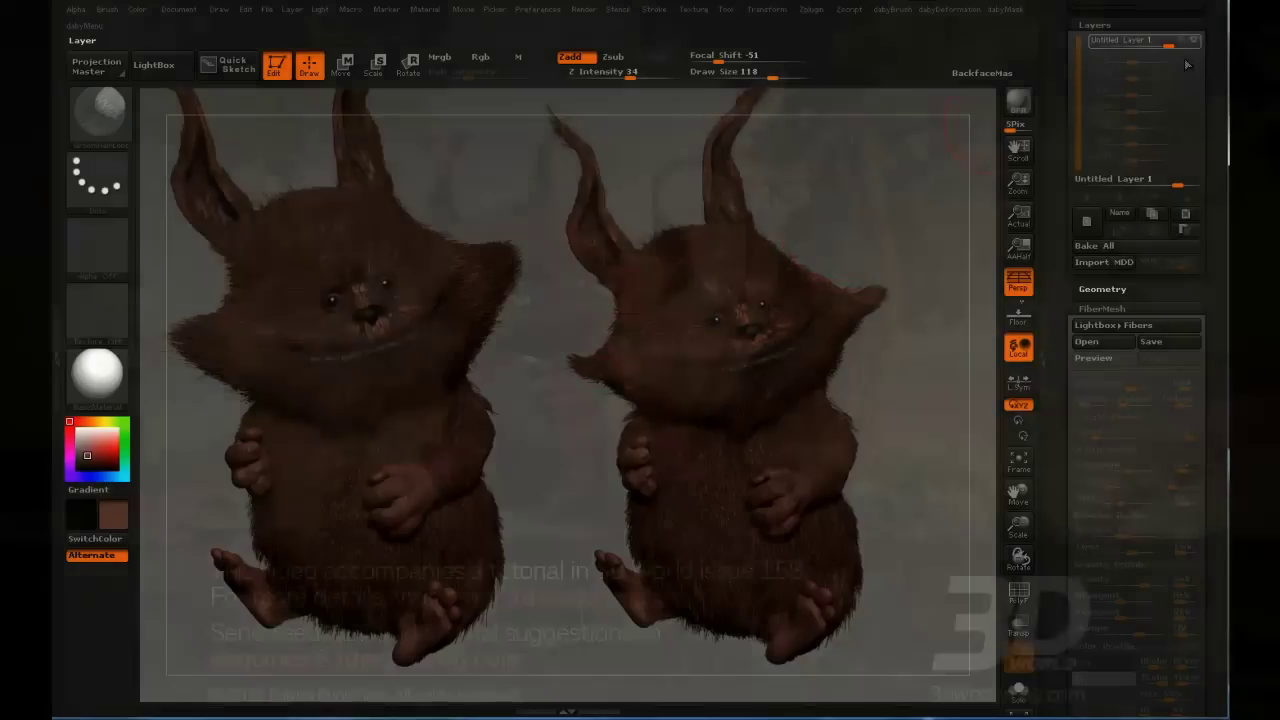